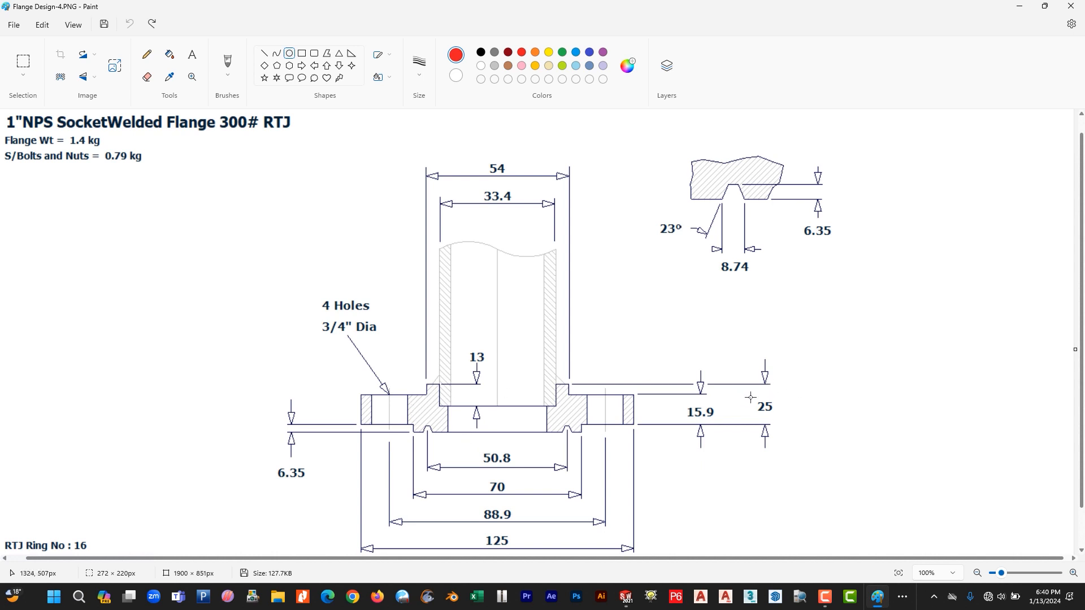
Step: Circle the 25 and 6.35 height dimensions on the flange drawing temporarily, and switch to the SOLIDWORKS sketch
left_click_drag(751, 398, 791, 424)
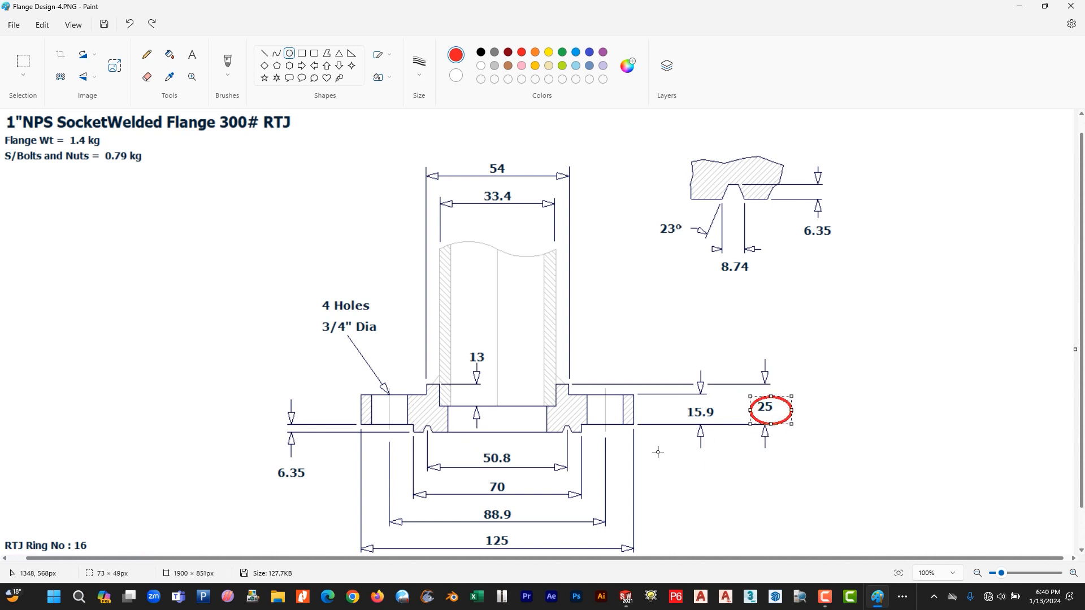
left_click_drag(263, 459, 337, 499)
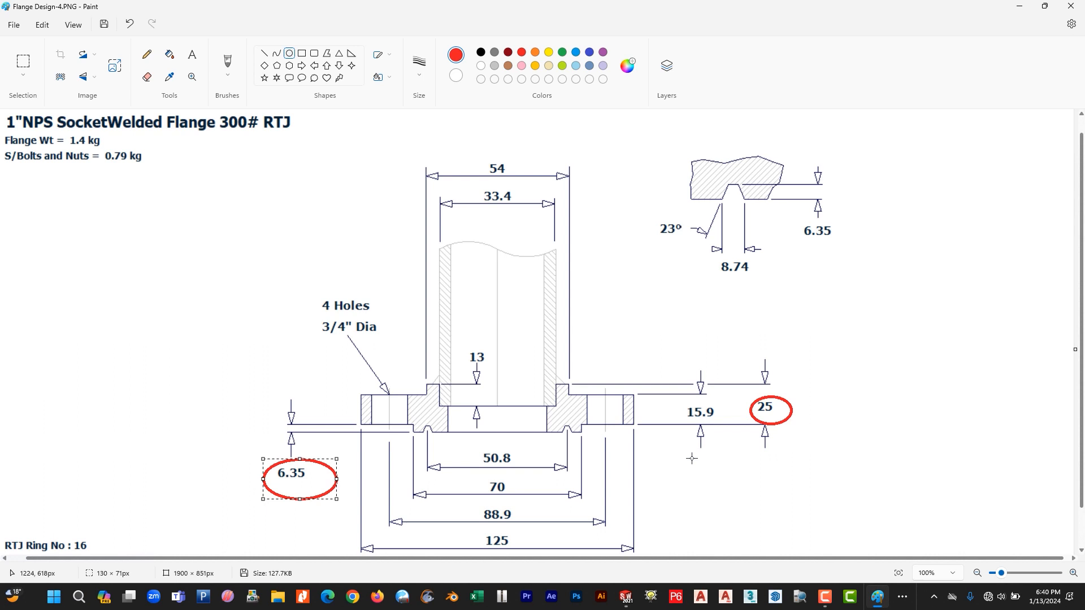
key("ctrl+z")
key("alt+Tab")
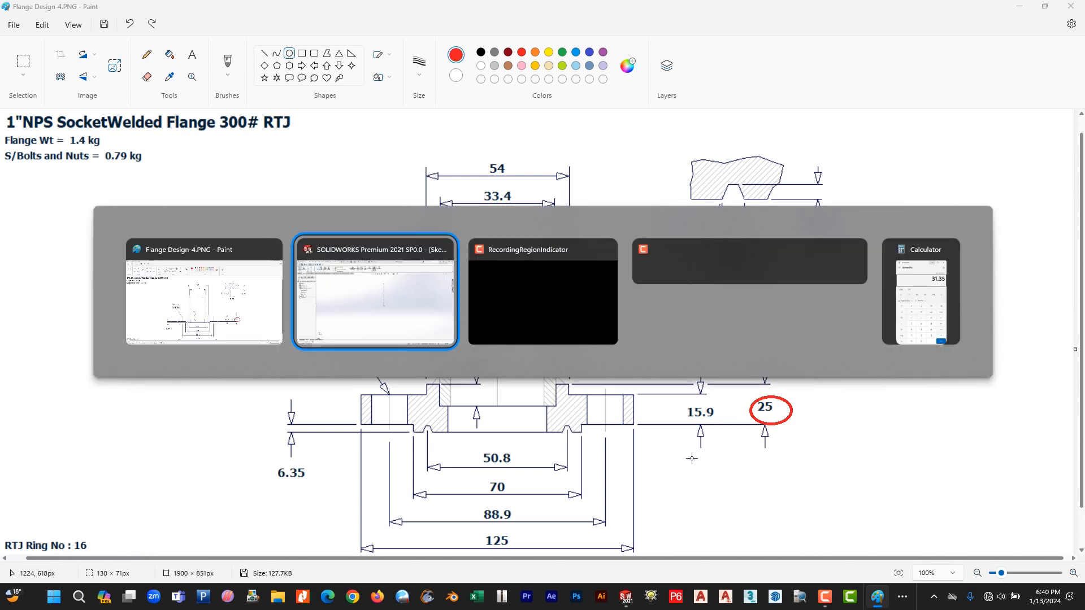
key("alt+Tab")
key("alt+Tab")
key("alt+Tab")
key("alt+Tab")
key("alt+Tab")
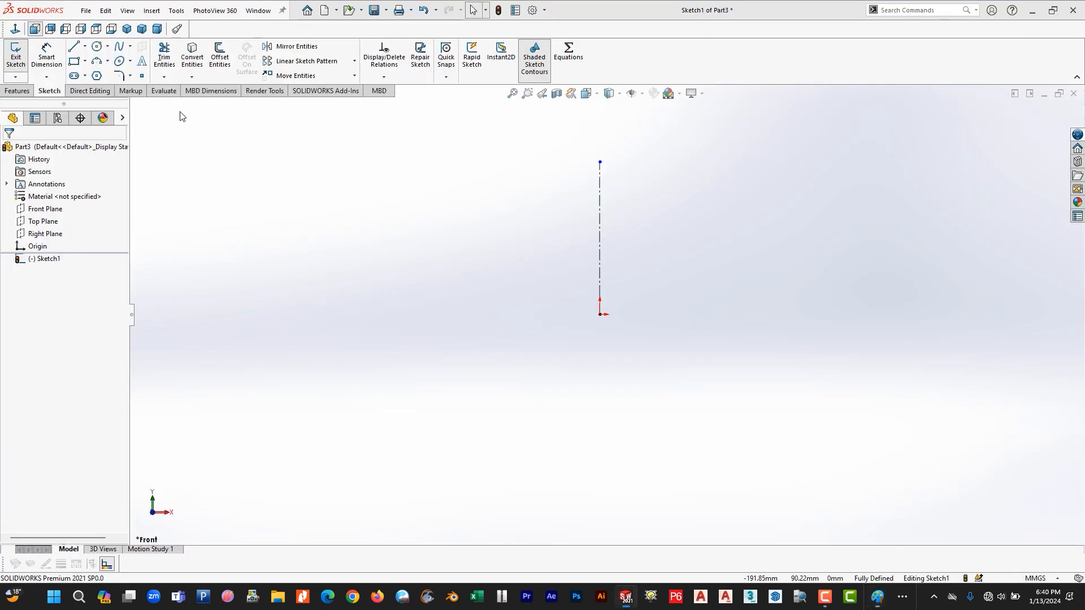
Step: Dimension the length of the vertical centerline through the origin as 25+6.35 mm
left_click(601, 204)
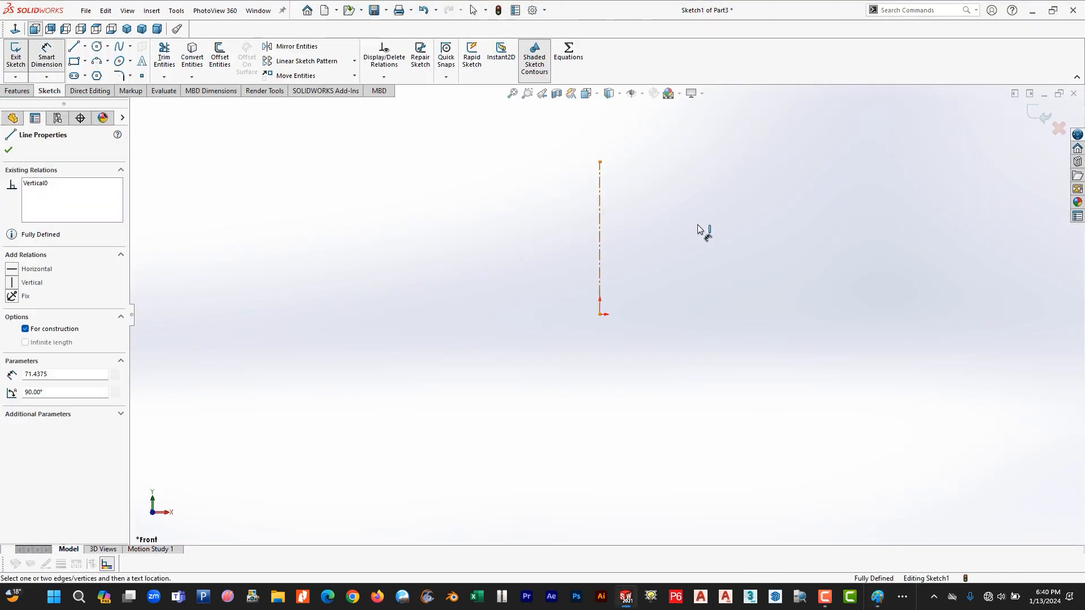
left_click(713, 225)
left_click(711, 249)
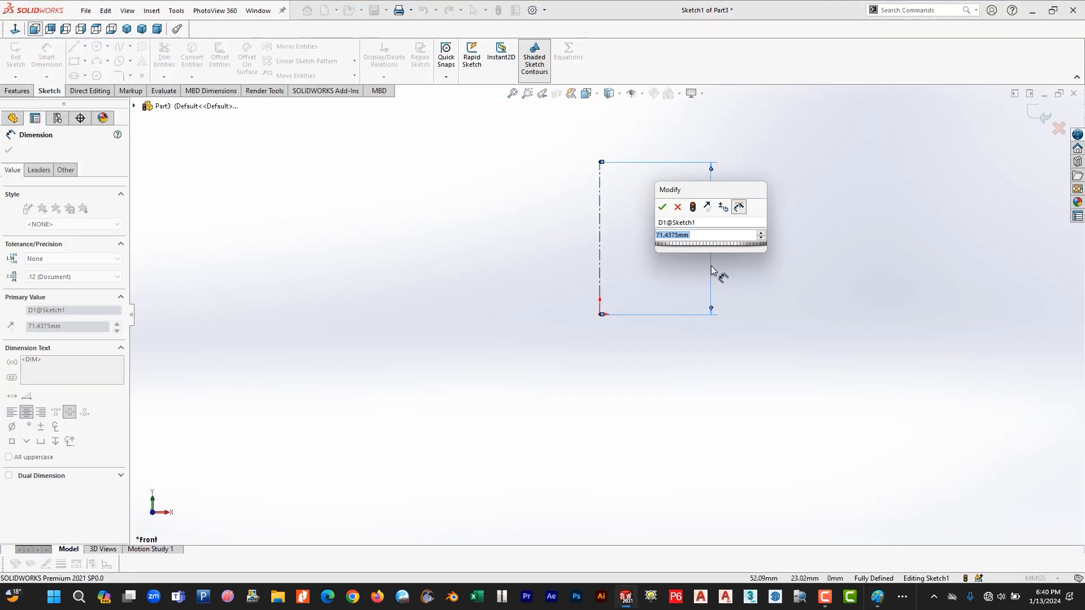
type("25+")
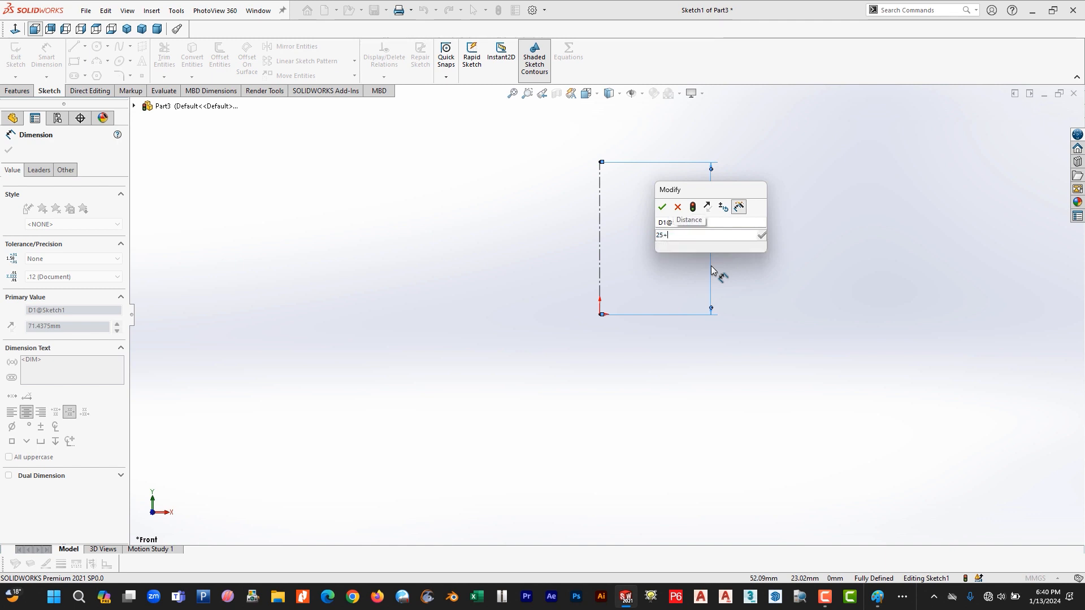
type("6.35")
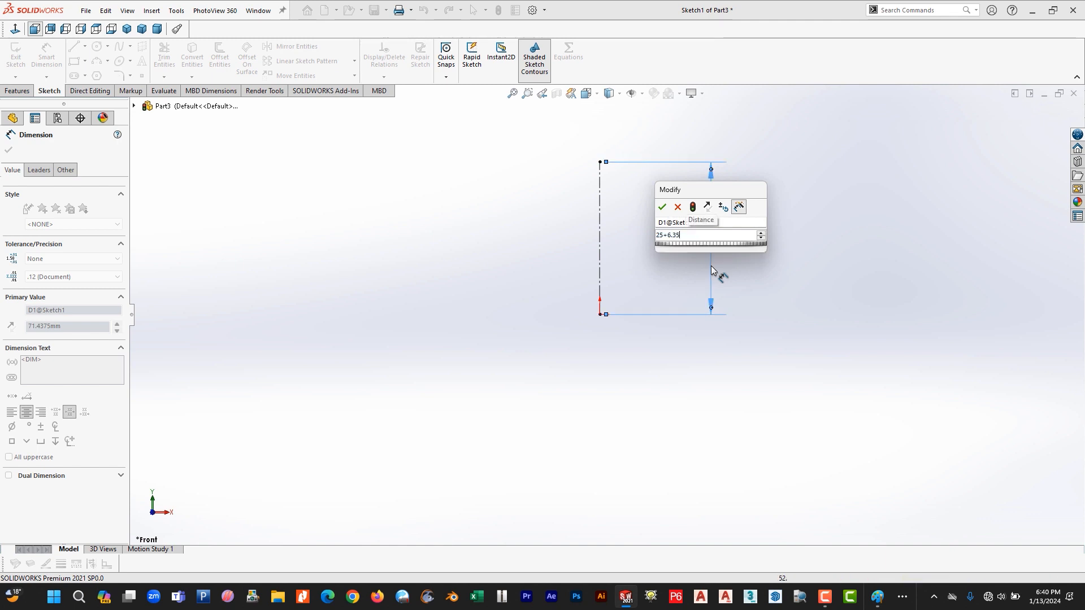
key("Return")
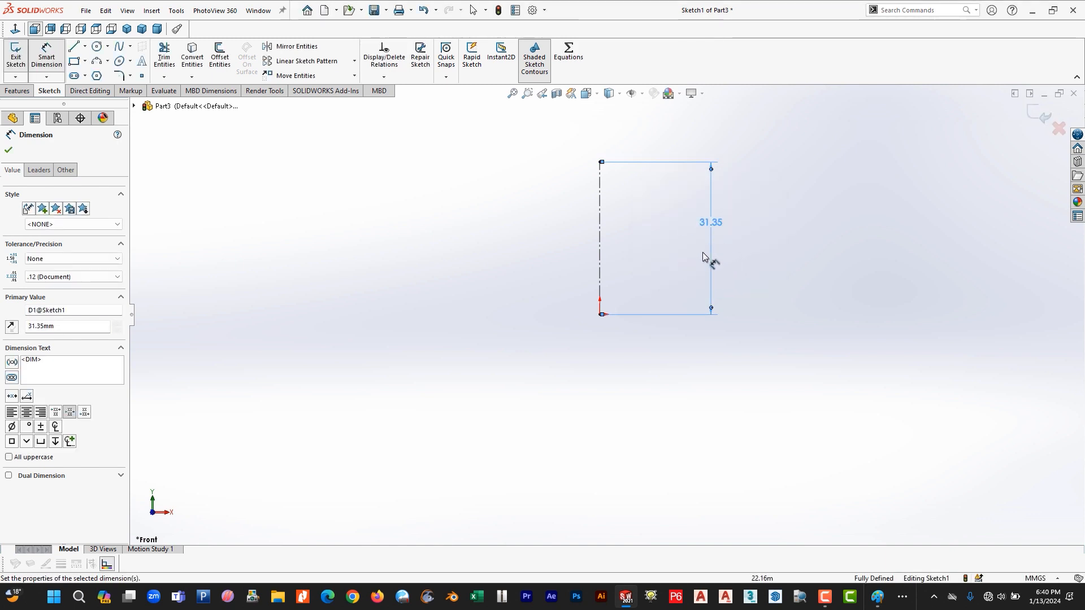
left_click(676, 261)
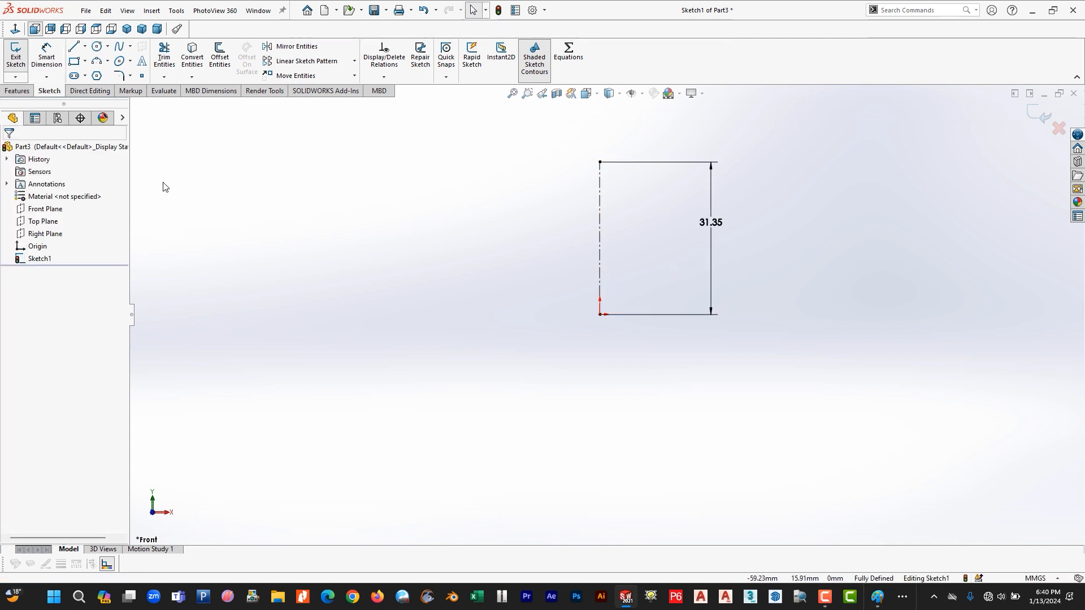
Step: Check the left half of the flange section in the Paint drawing with a temporary ellipse, and return to SOLIDWORKS
key("alt+Tab")
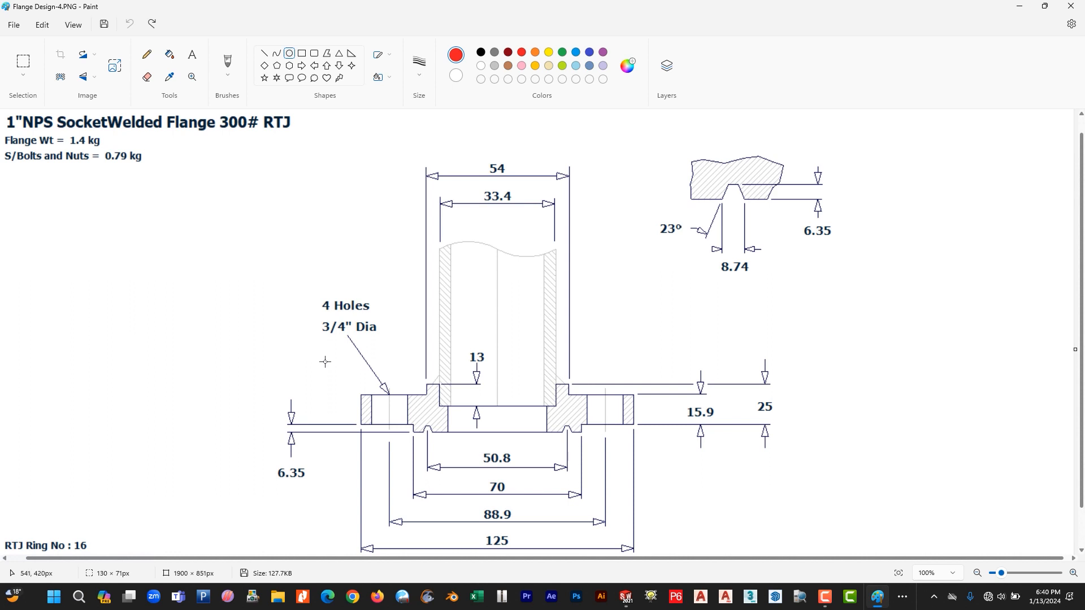
left_click_drag(306, 346, 474, 470)
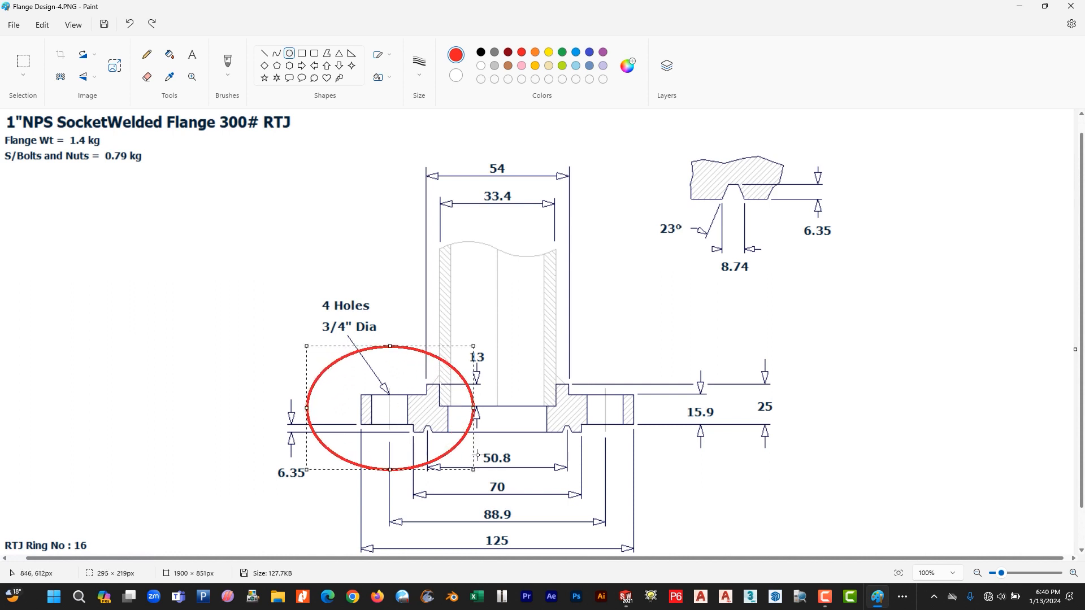
key("ctrl+z")
key("alt+Tab")
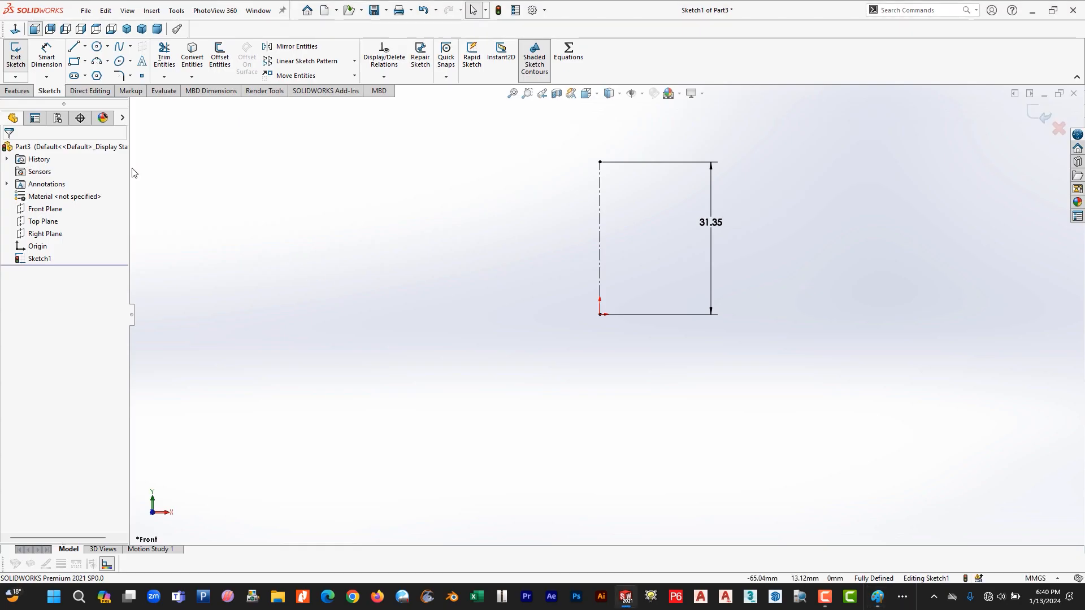
Step: Sketch the flange profile's base line left of the origin, level with it, including a trapezoidal ring groove about 5 mm wide at its top
left_click(70, 46)
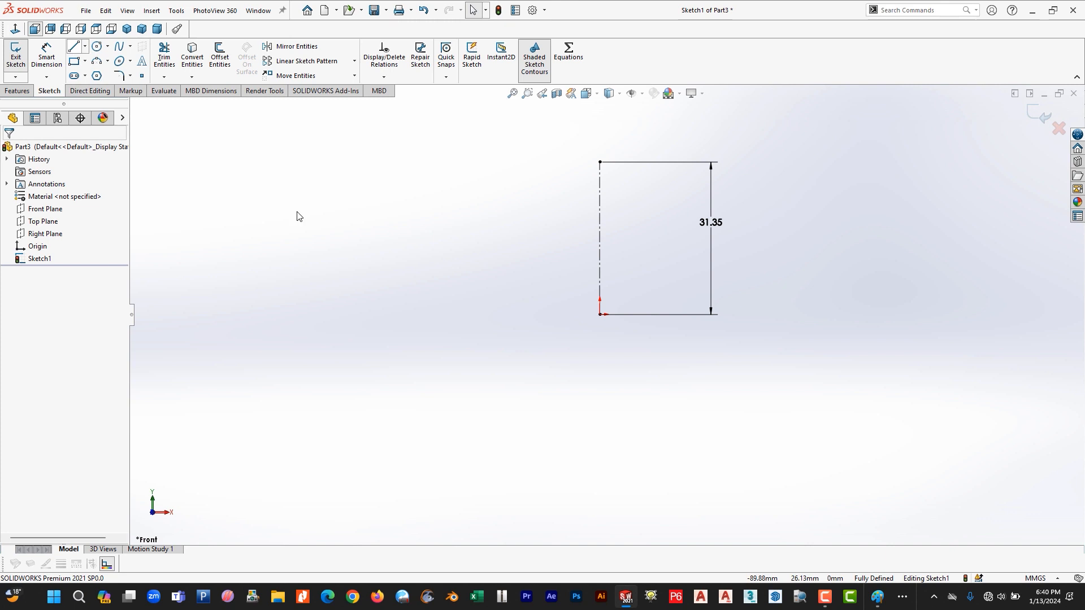
left_click(558, 315)
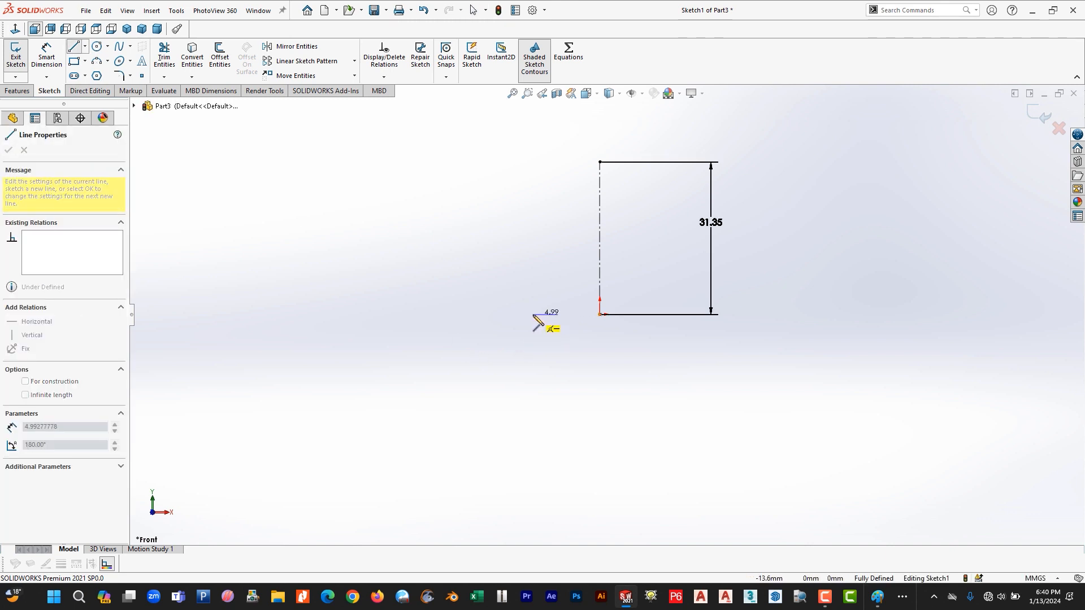
left_click(533, 314)
left_click(520, 294)
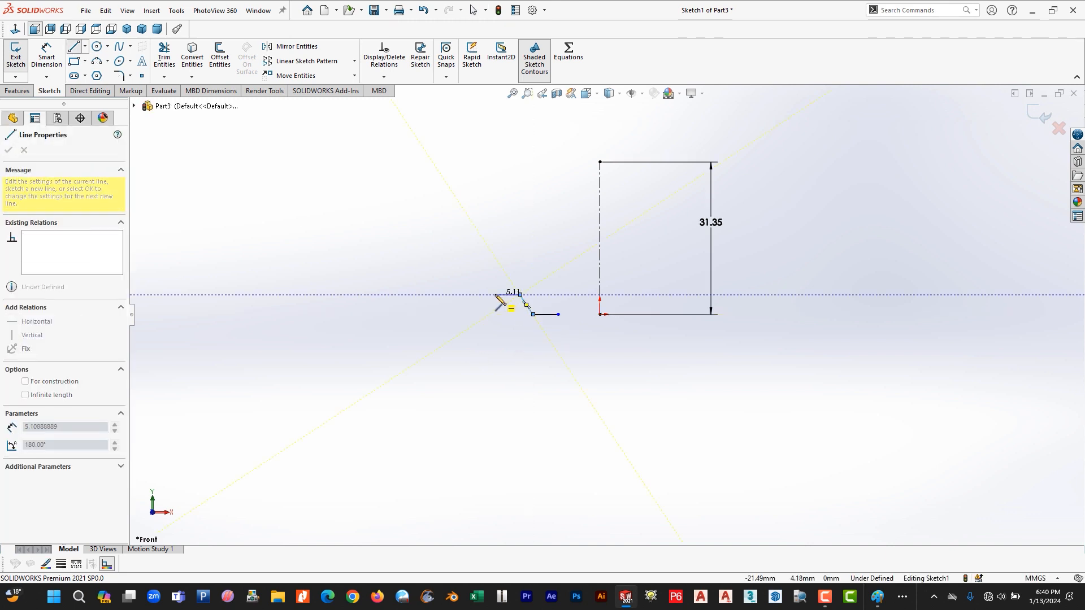
left_click(495, 295)
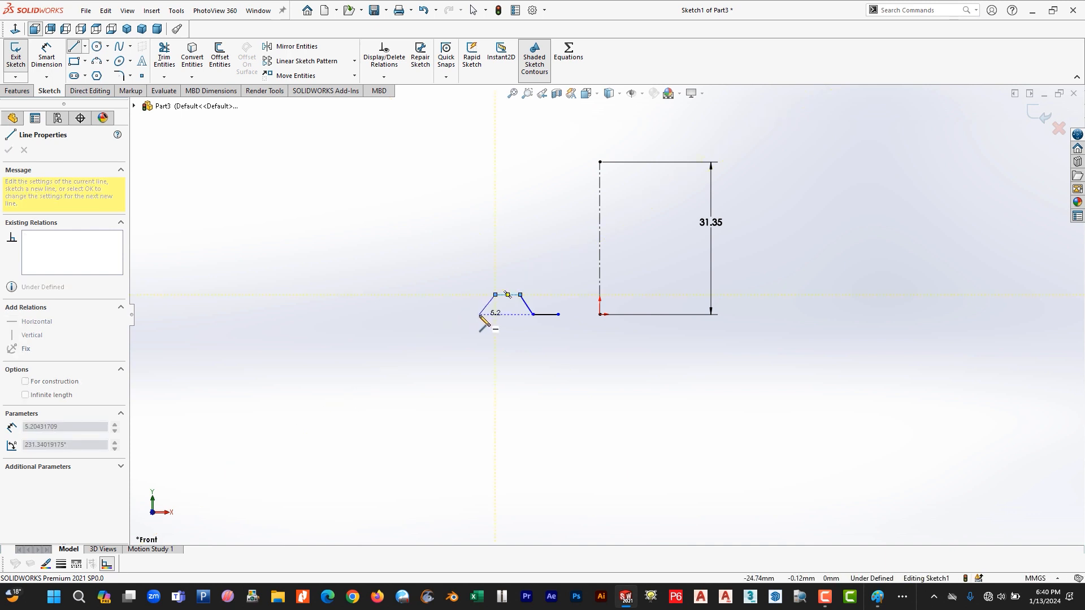
left_click(480, 314)
left_click(436, 314)
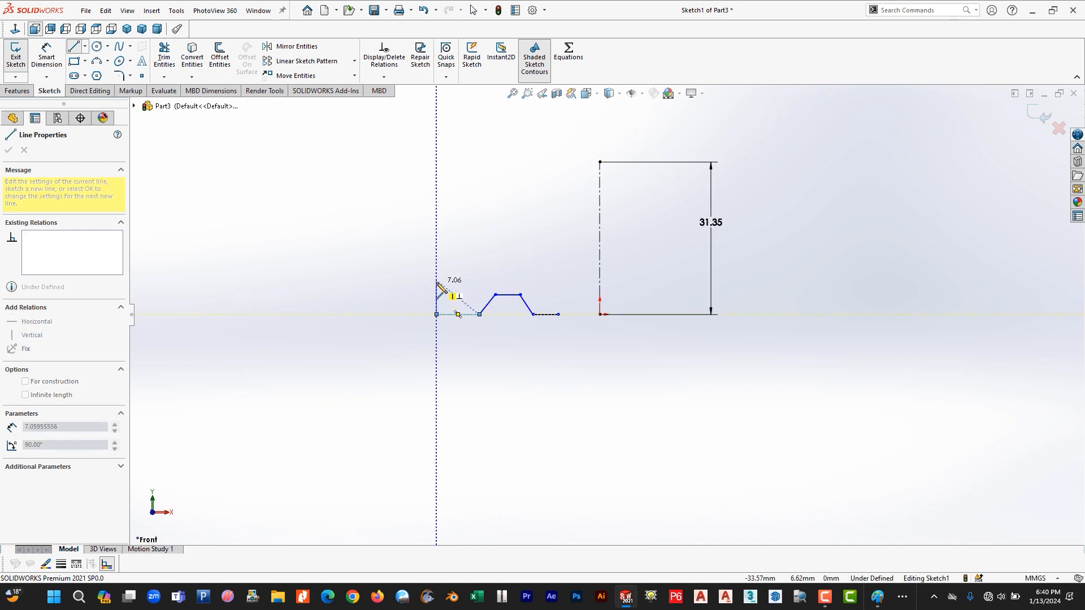
Step: Continue the profile with a step up of about 7 mm, the flange underside, the outer rim and the flange's upper face
left_click(436, 280)
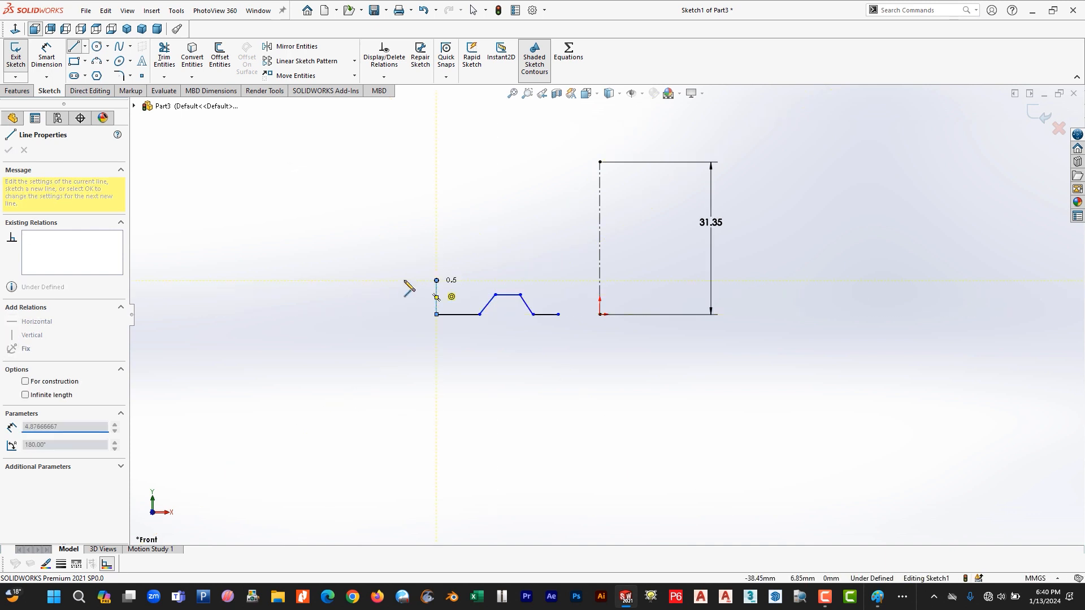
left_click(315, 280)
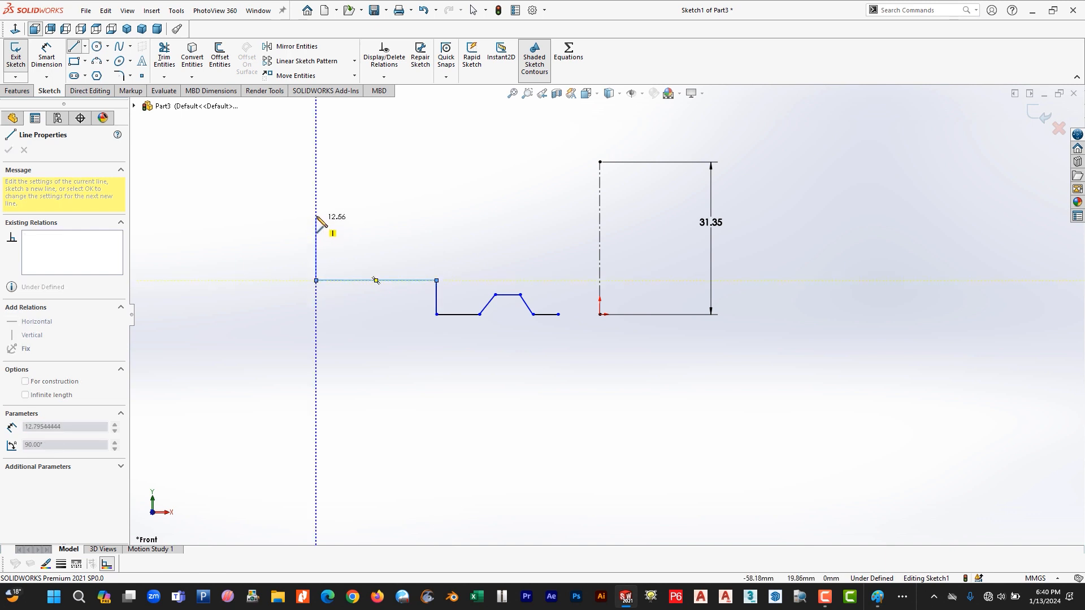
left_click(316, 205)
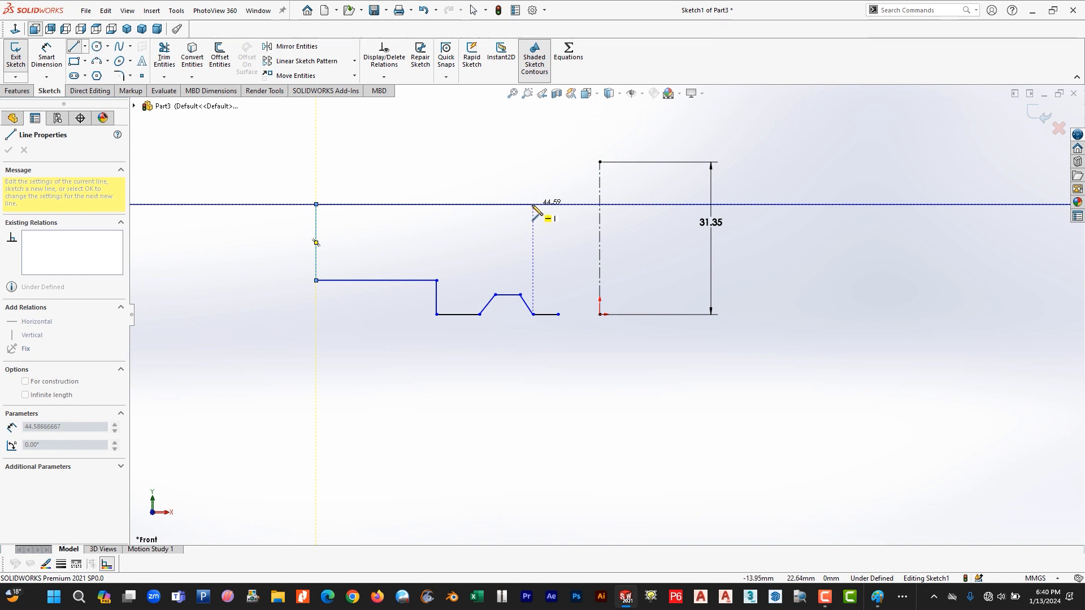
left_click(526, 204)
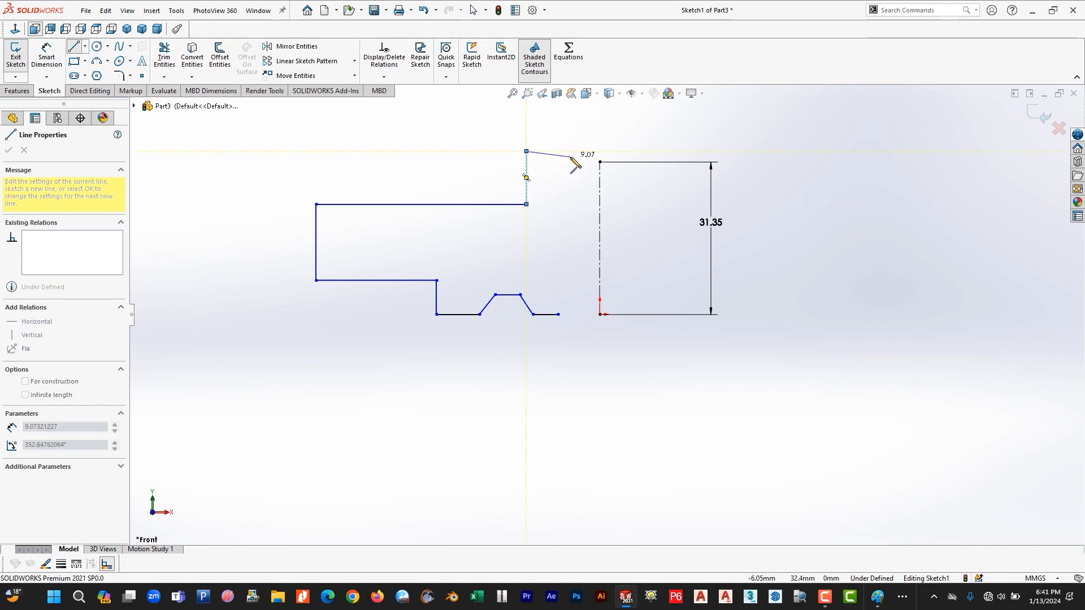
Step: Sketch the raised hub, the socket wall with its inner shoulder and the bore edge, closing the profile at its start point
left_click(526, 151)
left_click(545, 150)
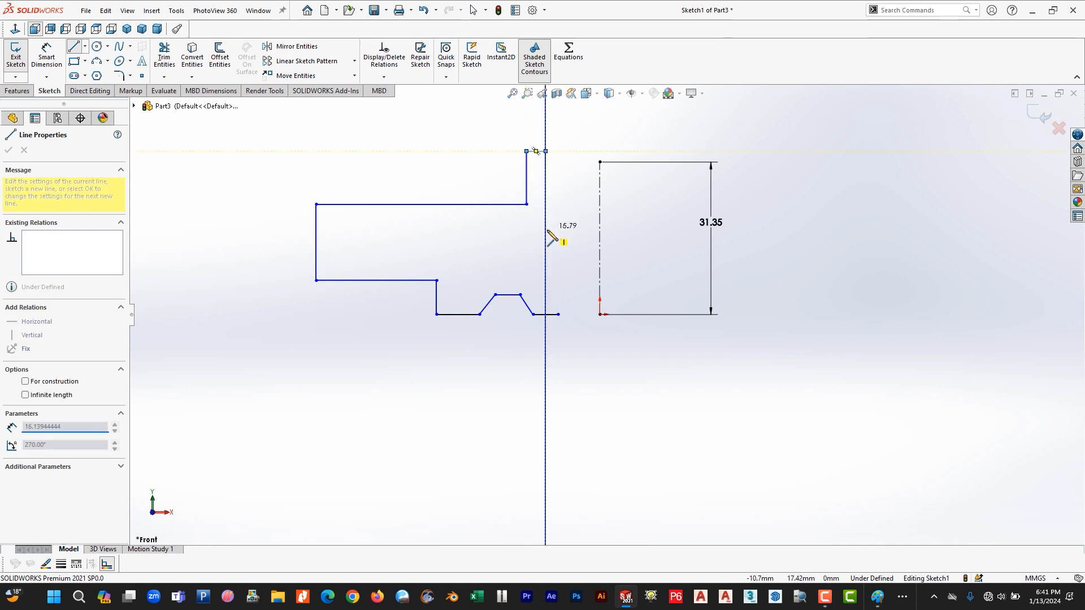
left_click(545, 243)
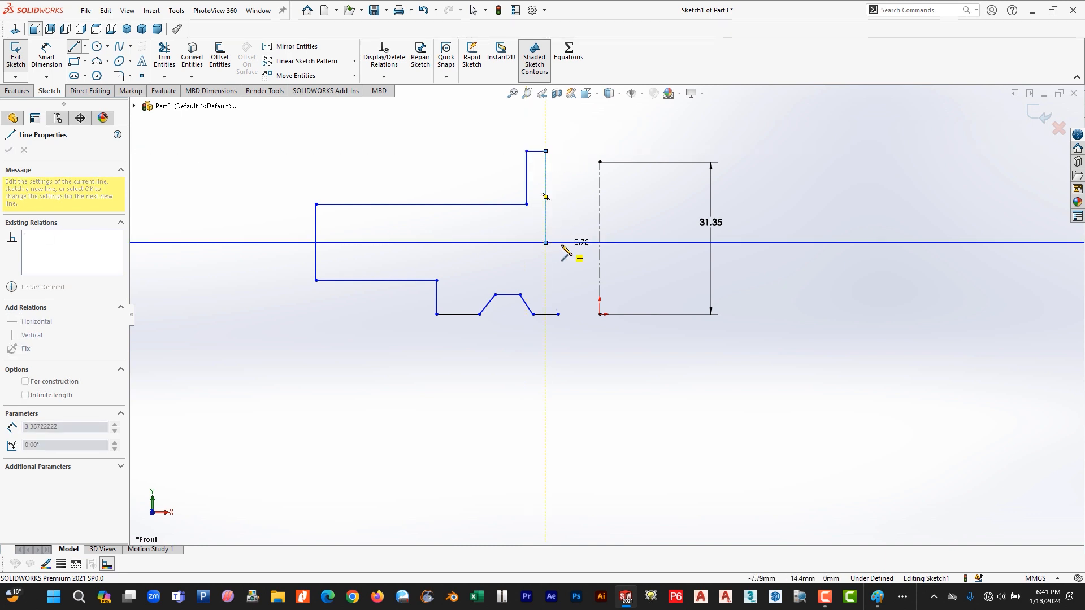
left_click(558, 243)
left_click(559, 314)
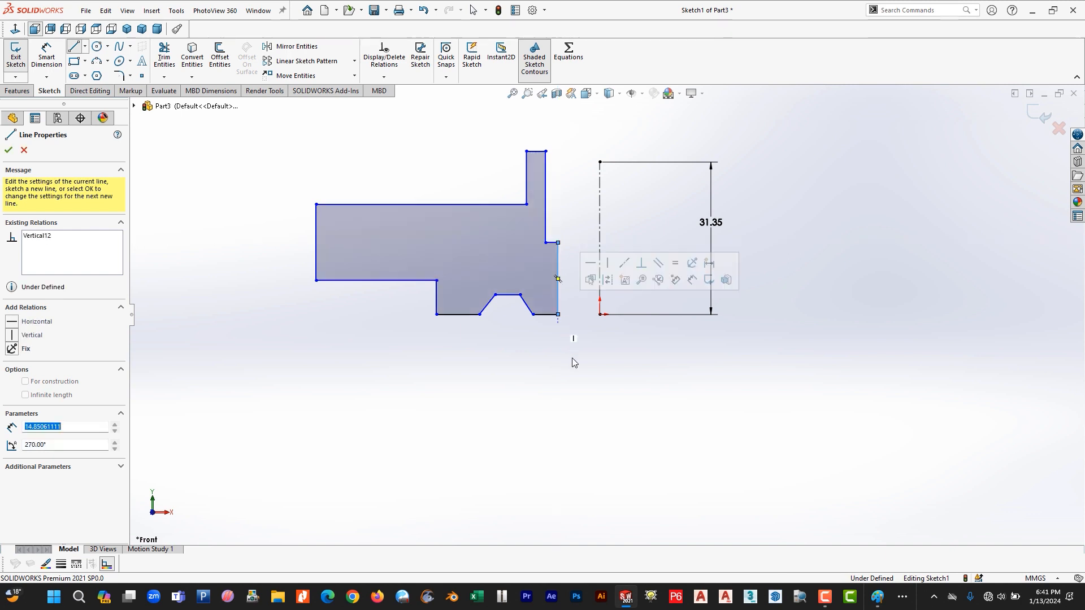
key("Escape")
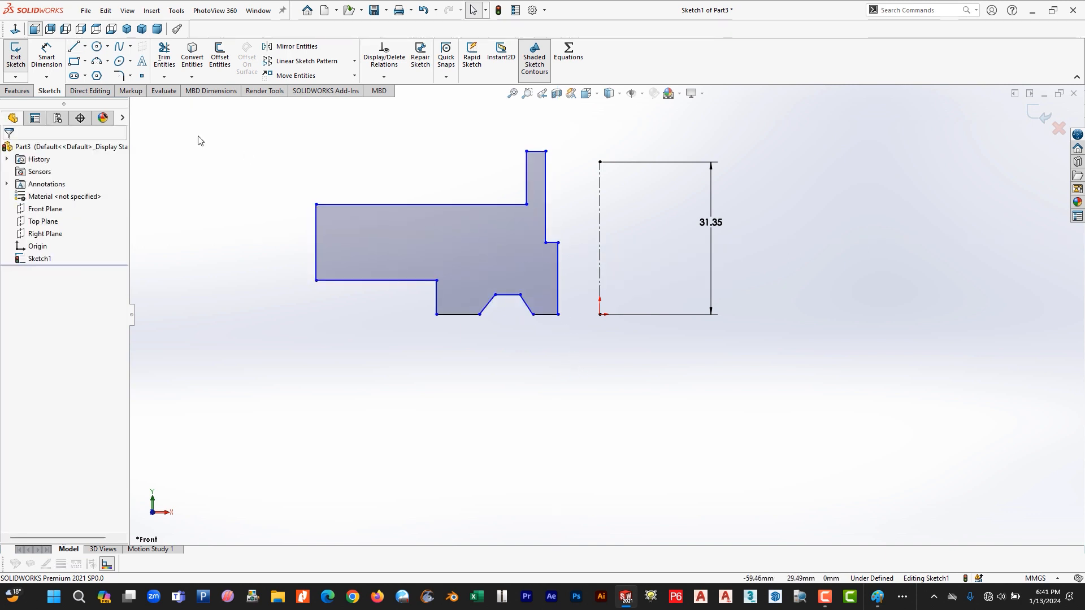
Step: Check the 6.35 raised-face height in the Paint drawing with a temporary ellipse, and return to the SOLIDWORKS sketch
key("alt+Tab")
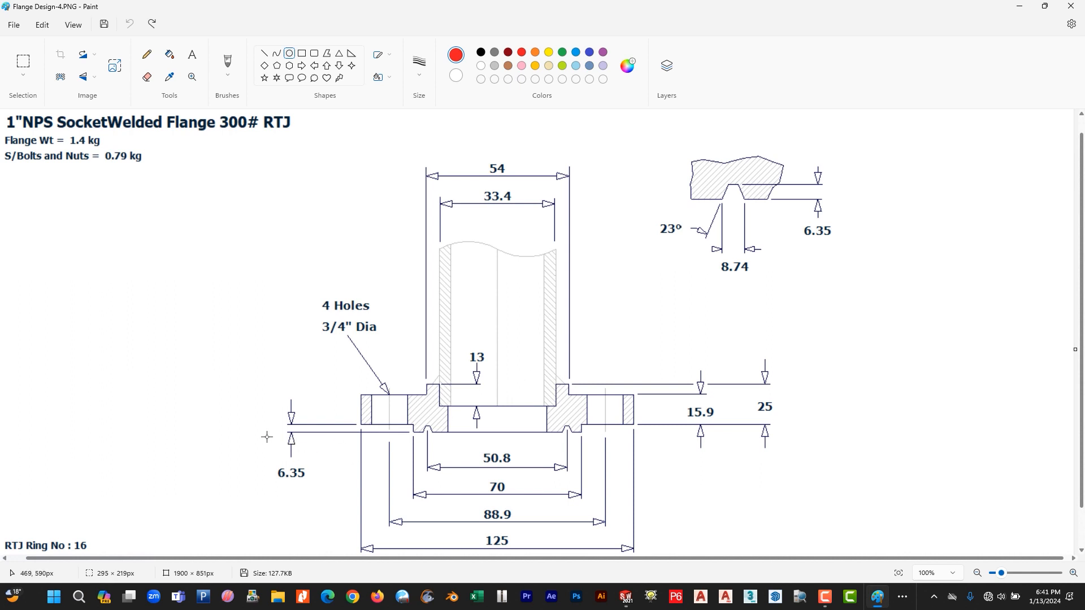
left_click_drag(263, 462, 323, 494)
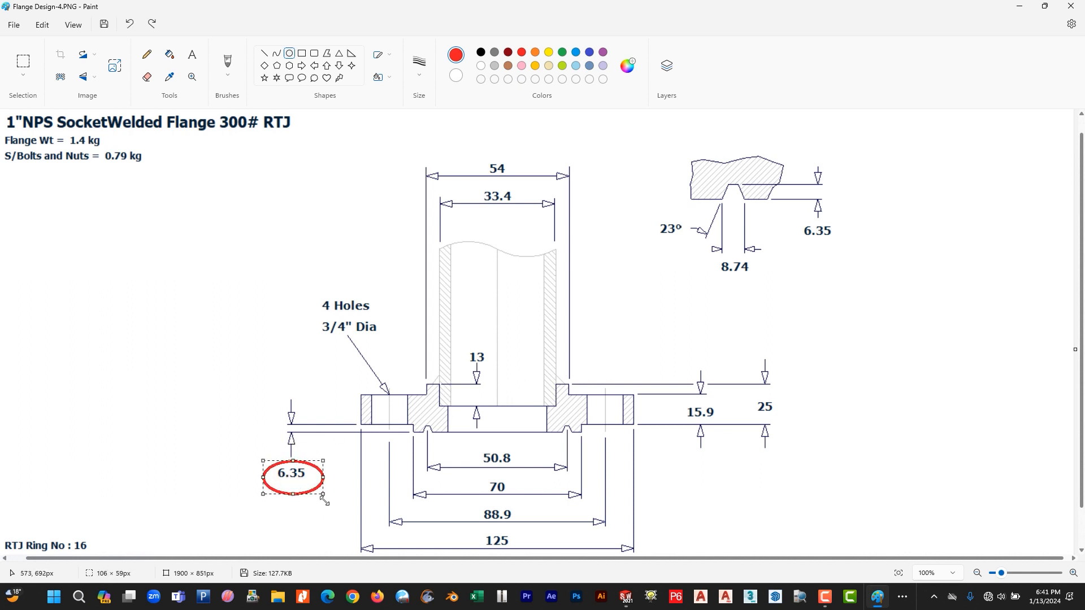
key("ctrl+z")
key("alt+Tab")
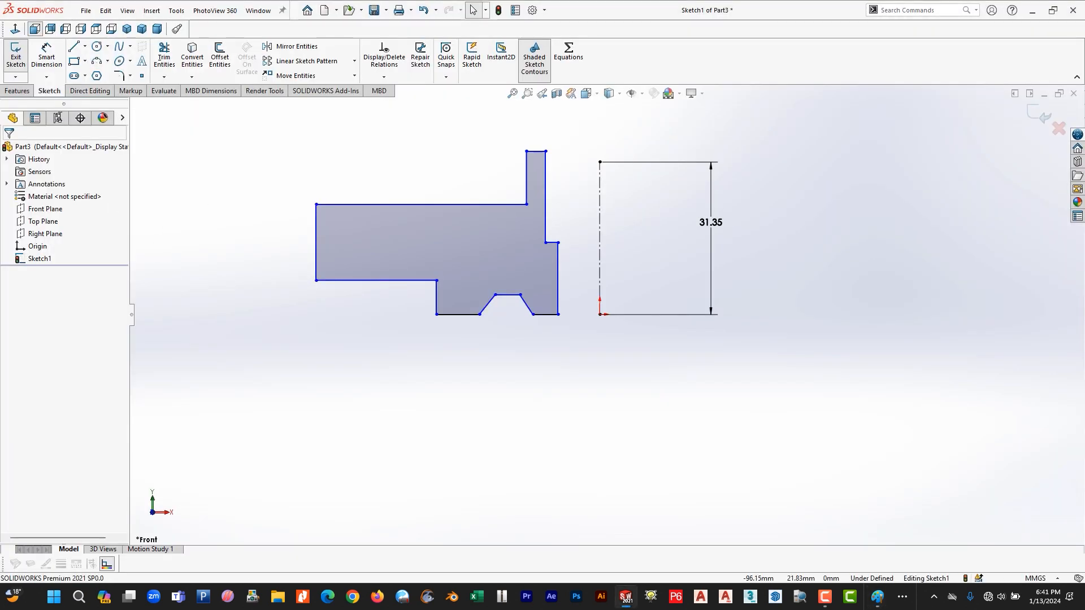
Step: Dimension the vertical raised-face step below the flange underside as 6.35 mm
left_click(50, 71)
left_click(437, 300)
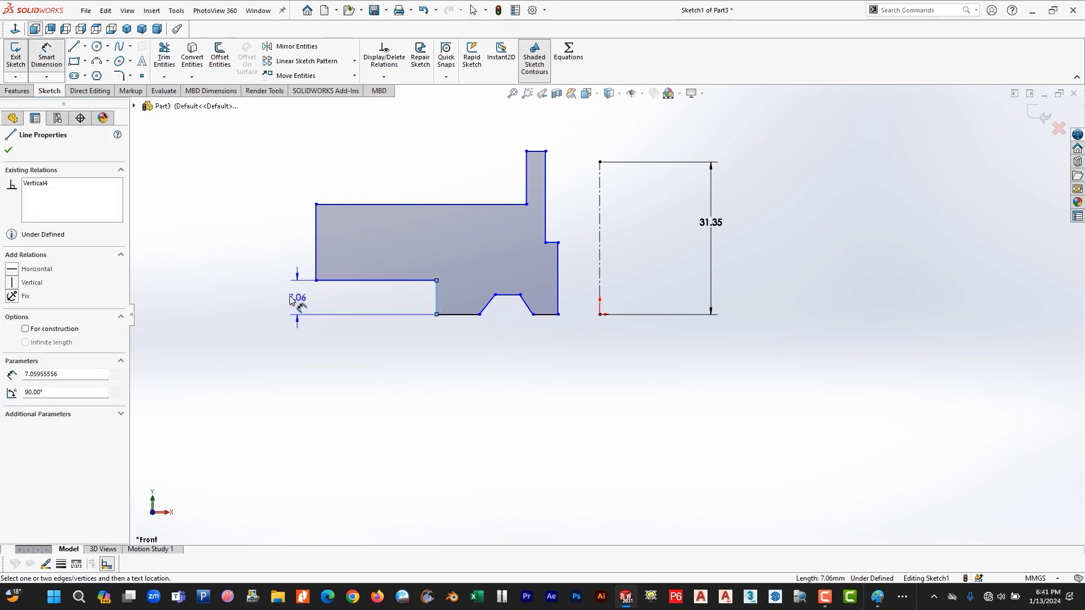
left_click(291, 301)
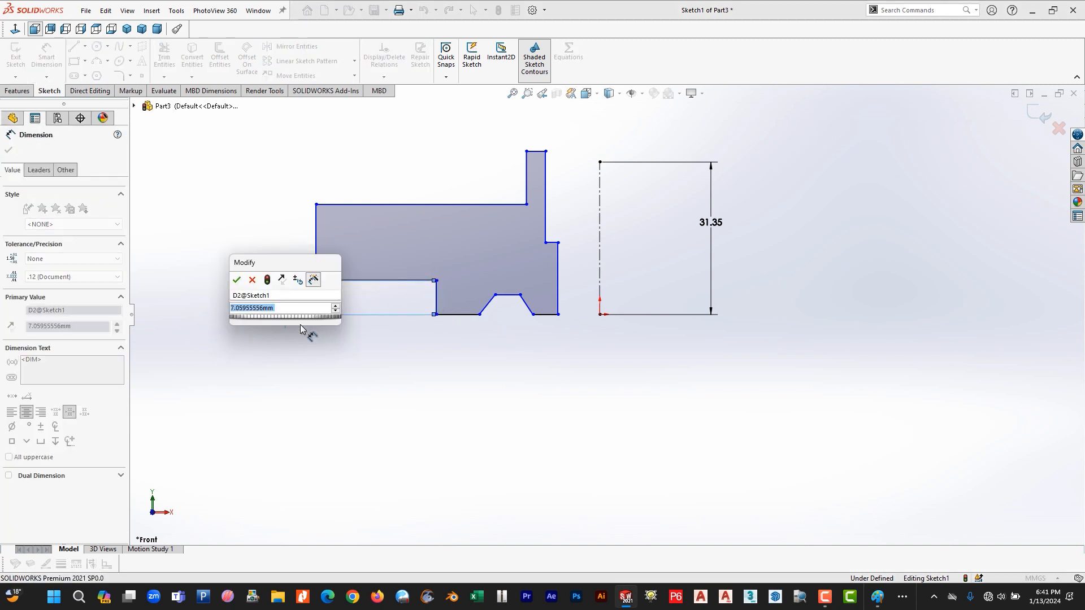
type("6.35")
key("Return")
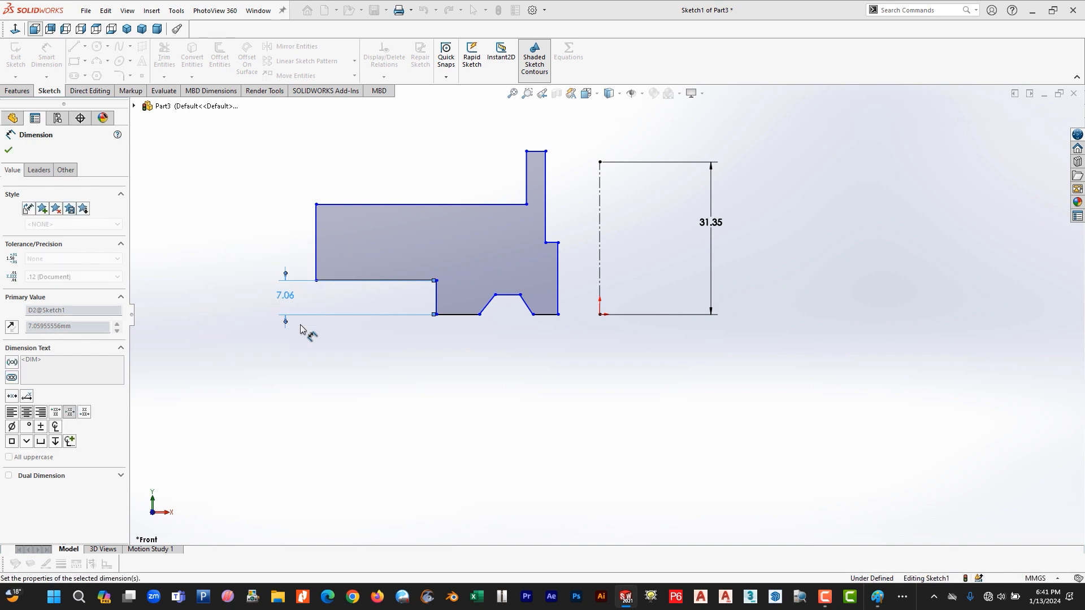
key("Escape")
Step: Switch to the Paint drawing and check the 15.9 flange thickness with a temporary ellipse
key("alt+Tab")
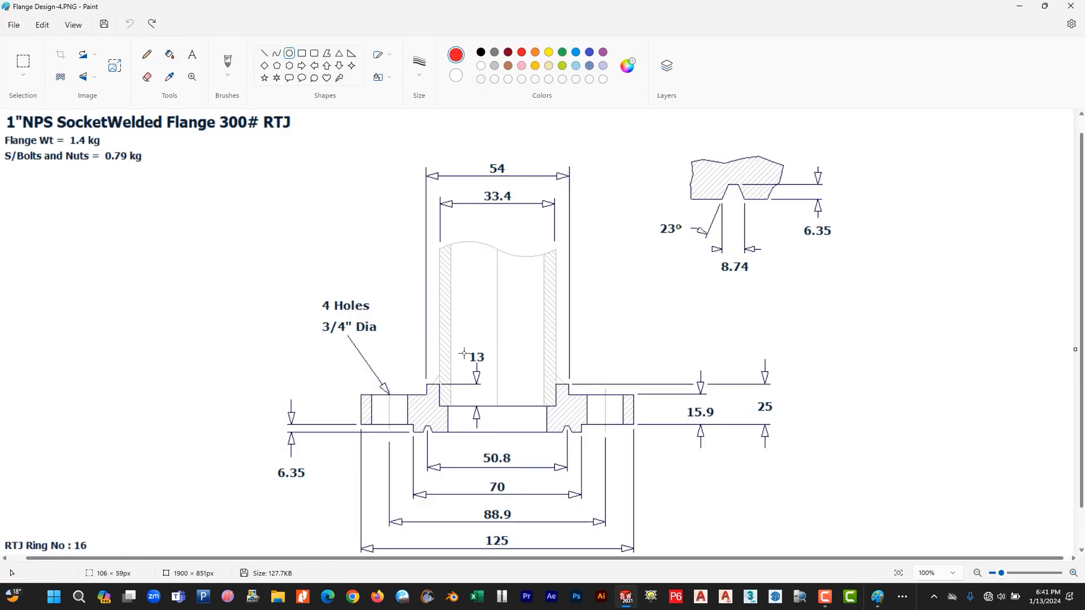
left_click_drag(678, 400, 724, 432)
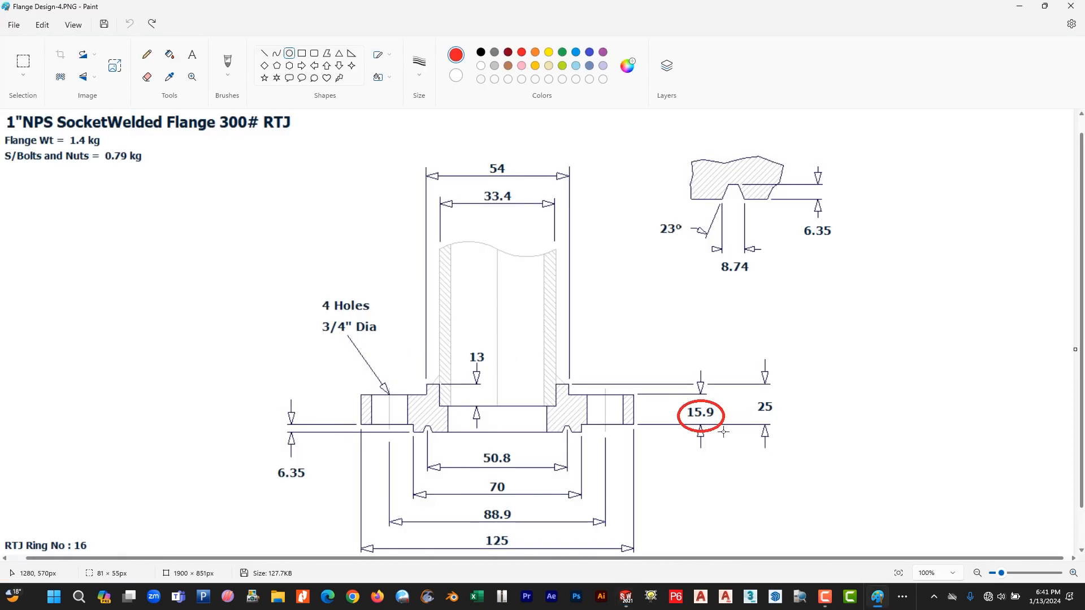
key("ctrl+z")
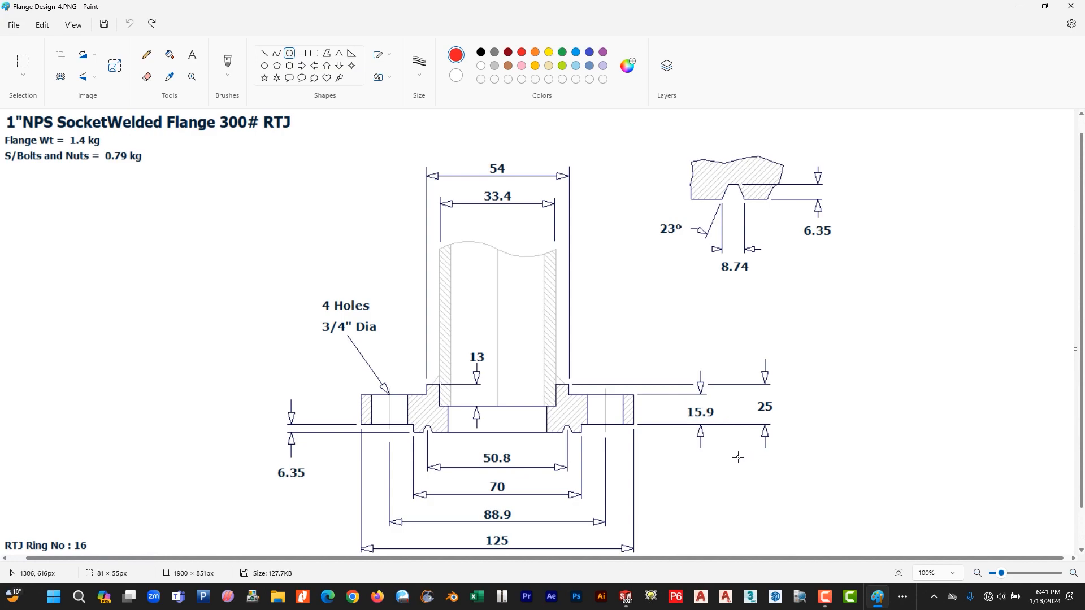
Step: Return to the SOLIDWORKS sketch and dimension the flange's outer vertical edge as 15.9 mm
key("alt+Tab")
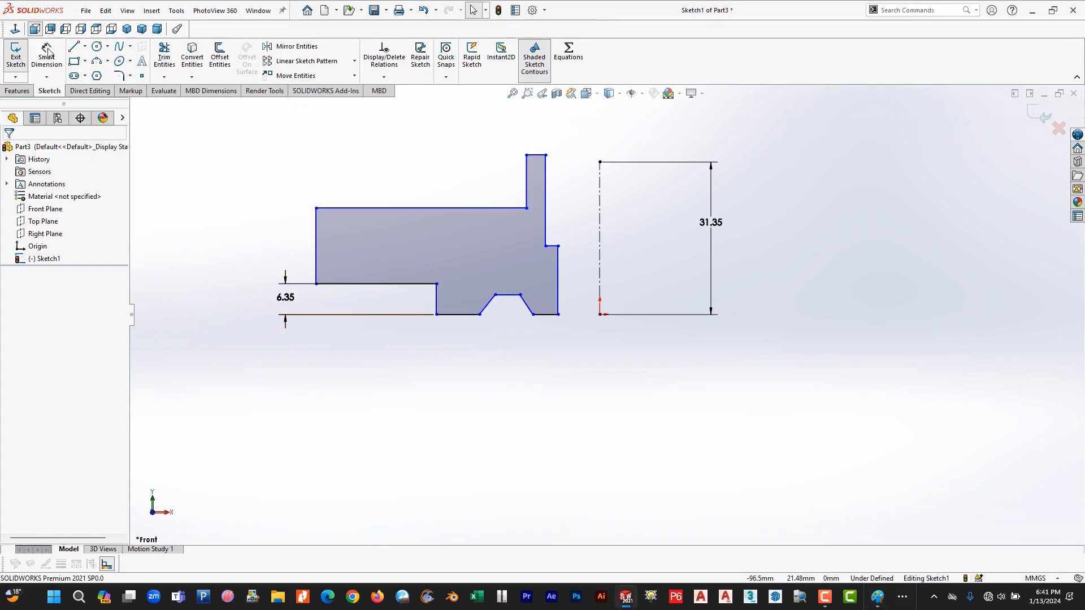
left_click(316, 251)
left_click(251, 254)
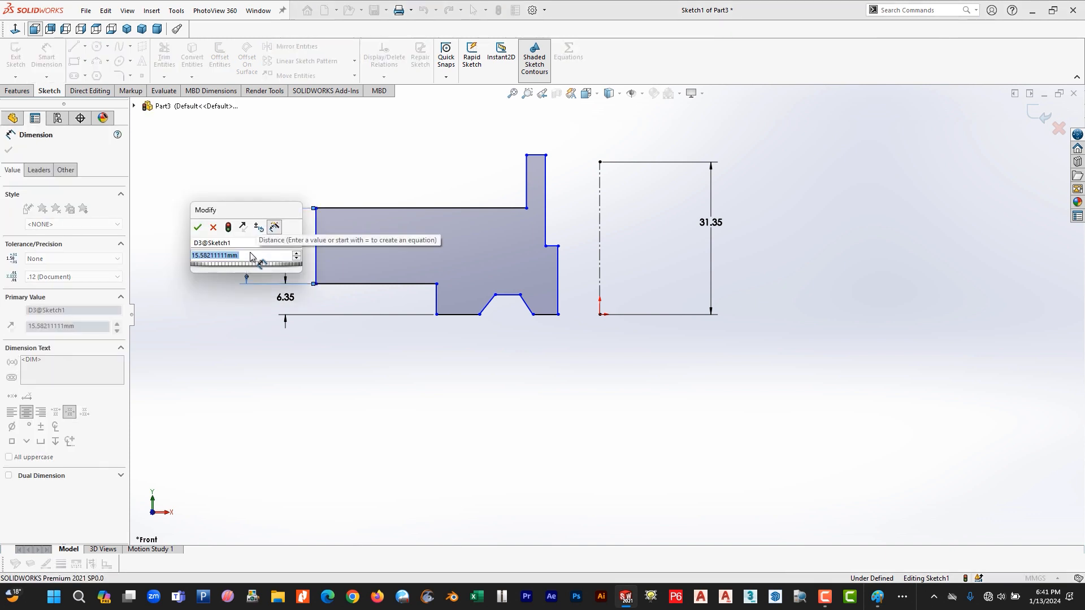
type("15.9")
key("Return")
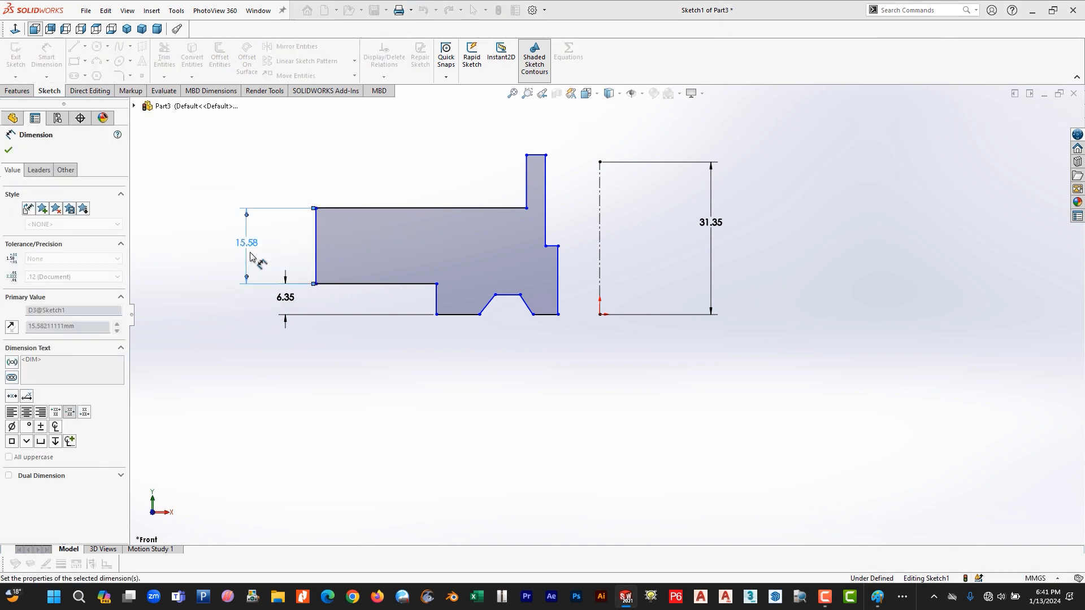
Step: Check the 25 hub height in the Paint drawing with a temporary ellipse, and return to the SOLIDWORKS sketch
key("alt+Tab")
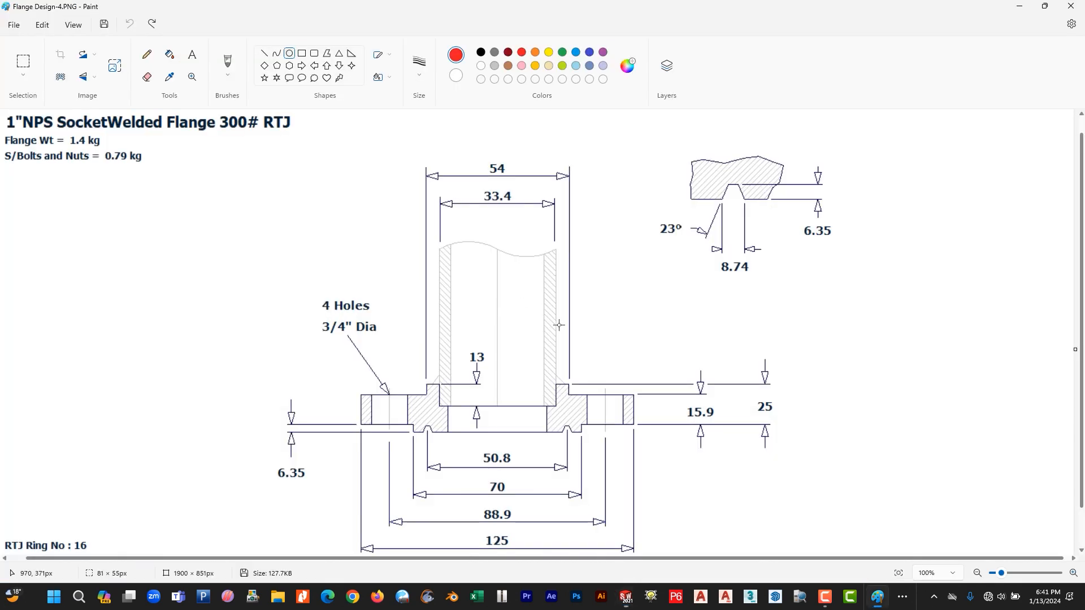
left_click_drag(749, 384, 790, 427)
key("ctrl+z")
key("alt+Tab")
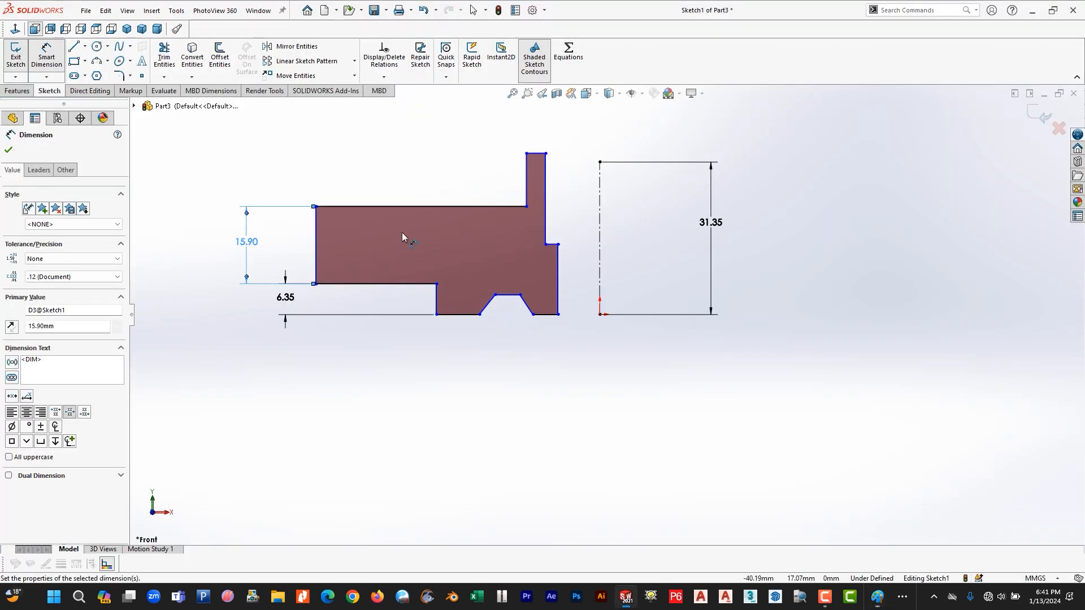
Step: Dimension the vertical distance from the hub's top corner to the flange underside as 25 mm
left_click(526, 154)
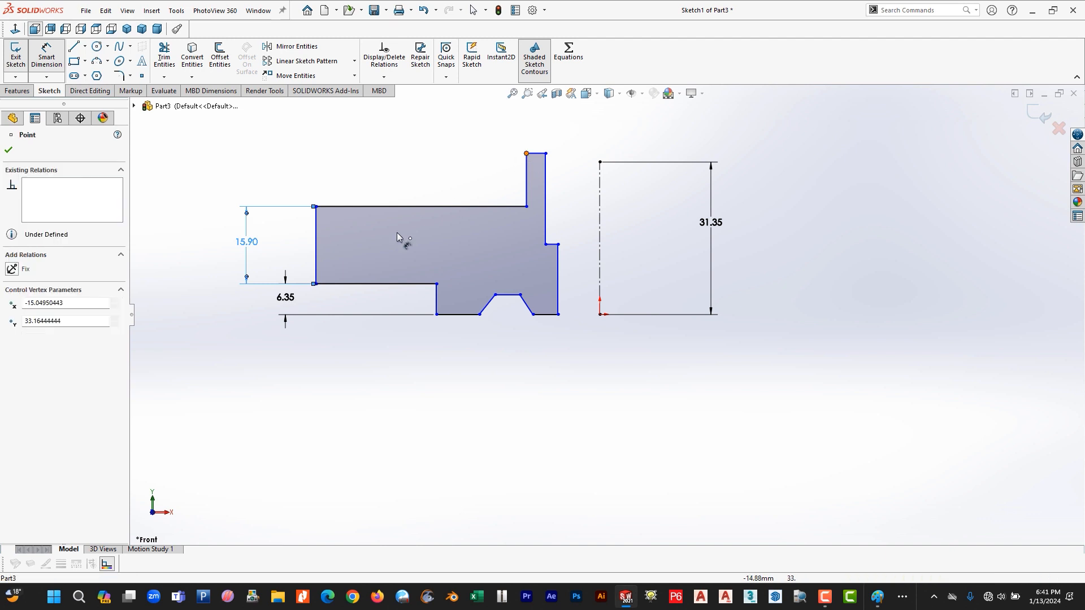
left_click(315, 284)
left_click(205, 225)
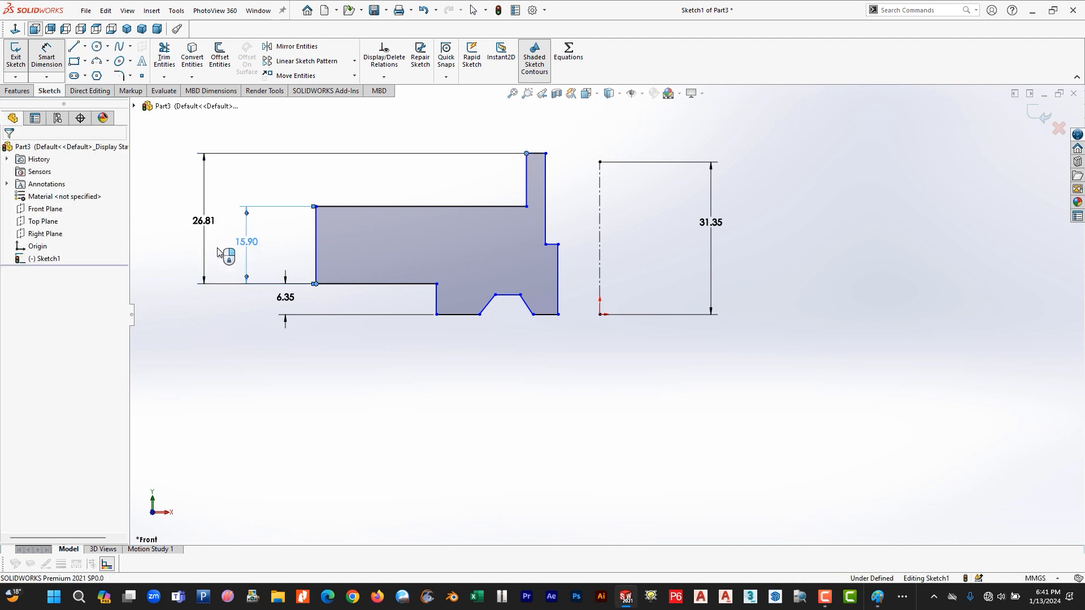
type("25")
key("Return")
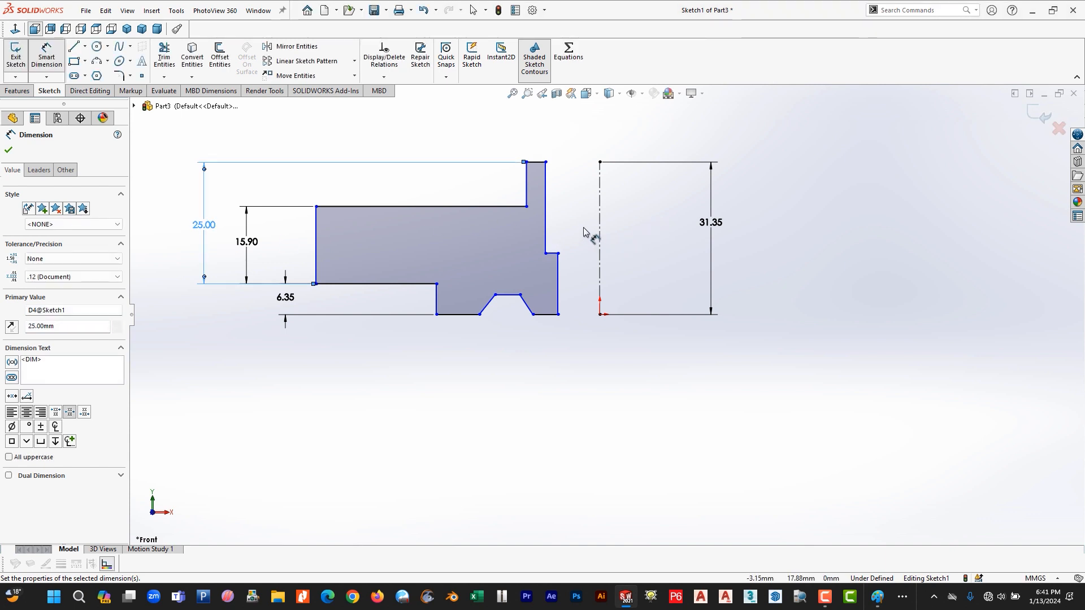
key("Escape")
Step: Check the 54 hub diameter in the Paint drawing with a temporary ellipse, and return to the SOLIDWORKS sketch
key("alt+Tab")
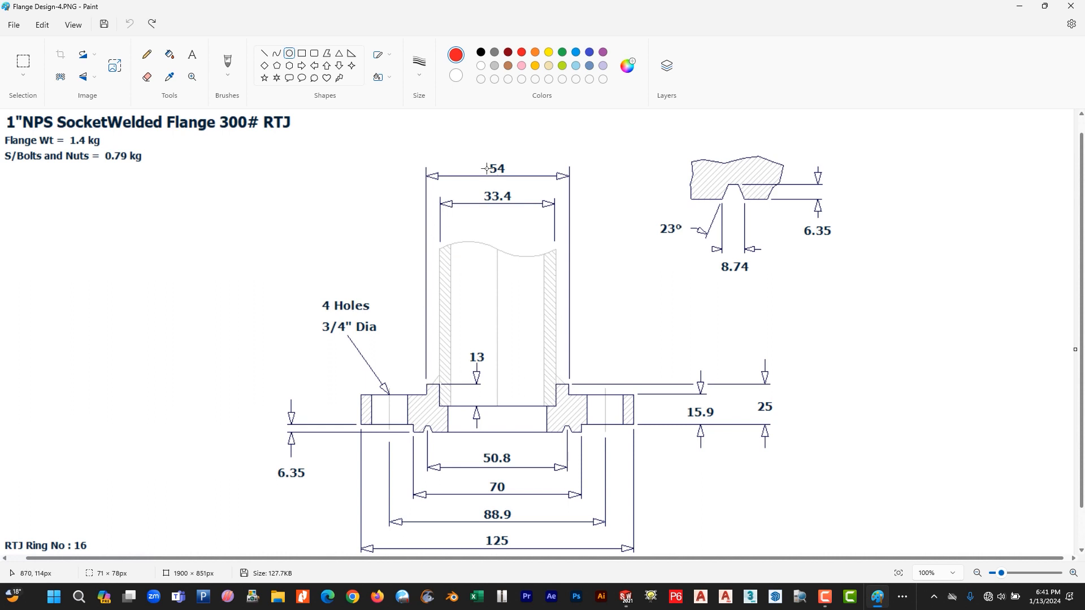
left_click_drag(482, 152, 517, 183)
key("ctrl+z")
key("alt+Tab")
Step: Dimension the horizontal distance from the hub's outer top corner to the centerline's upper end as 54/2
left_click(46, 55)
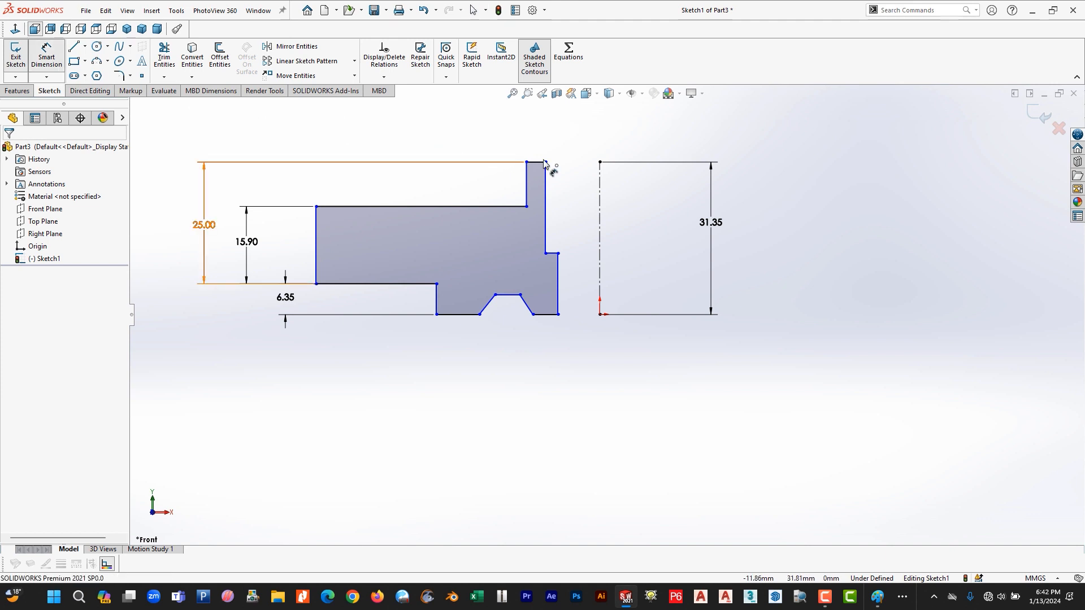
left_click(527, 162)
left_click(601, 163)
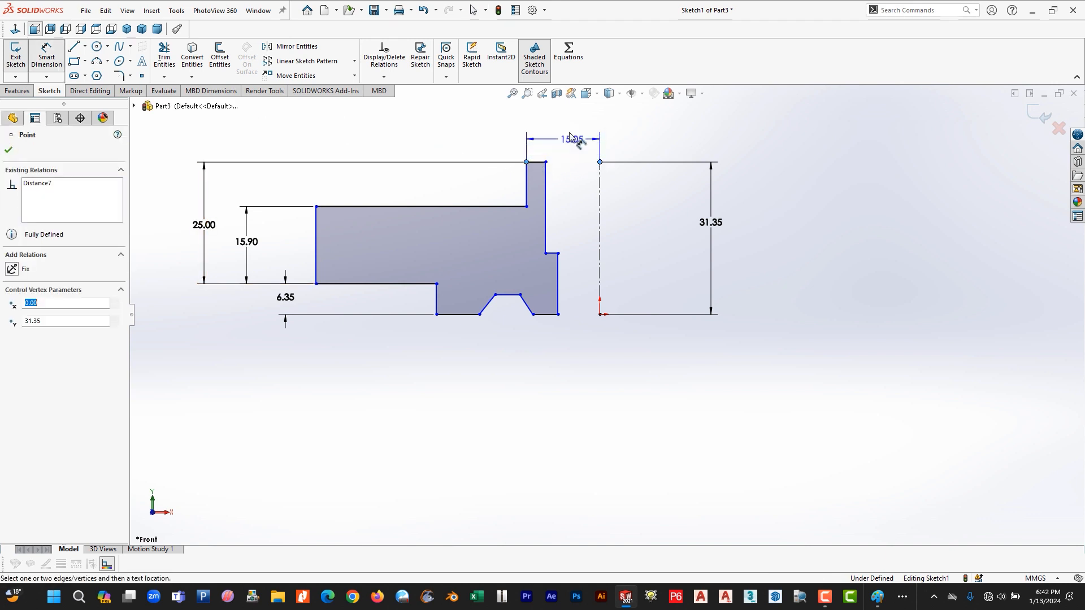
left_click(574, 131)
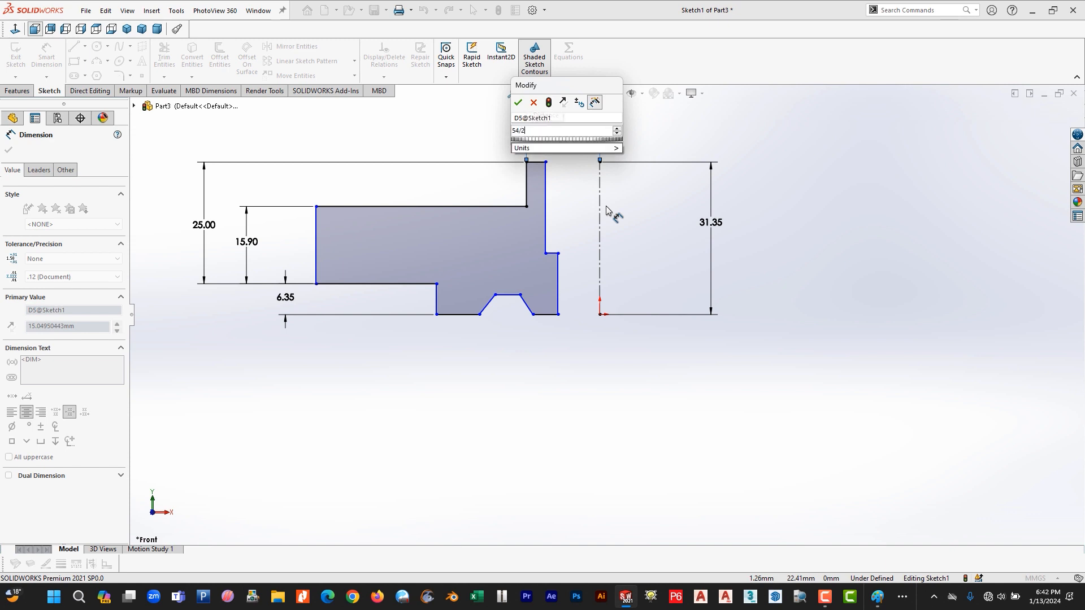
key("Return")
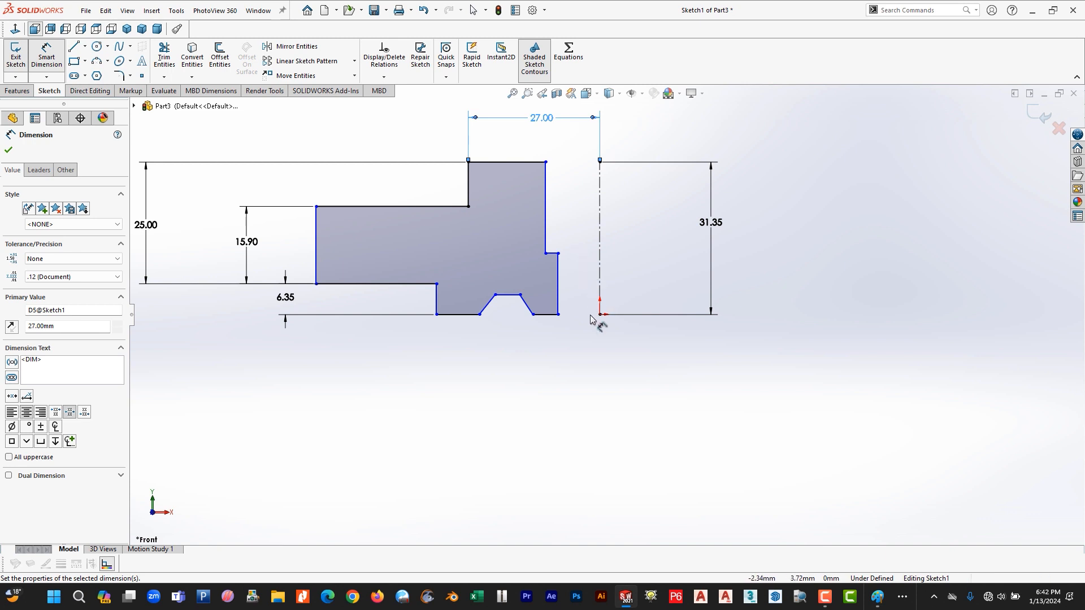
Step: Check the 33.4 socket diameter in the Paint drawing with a temporary ellipse, and return to the SOLIDWORKS sketch
key("alt+Tab")
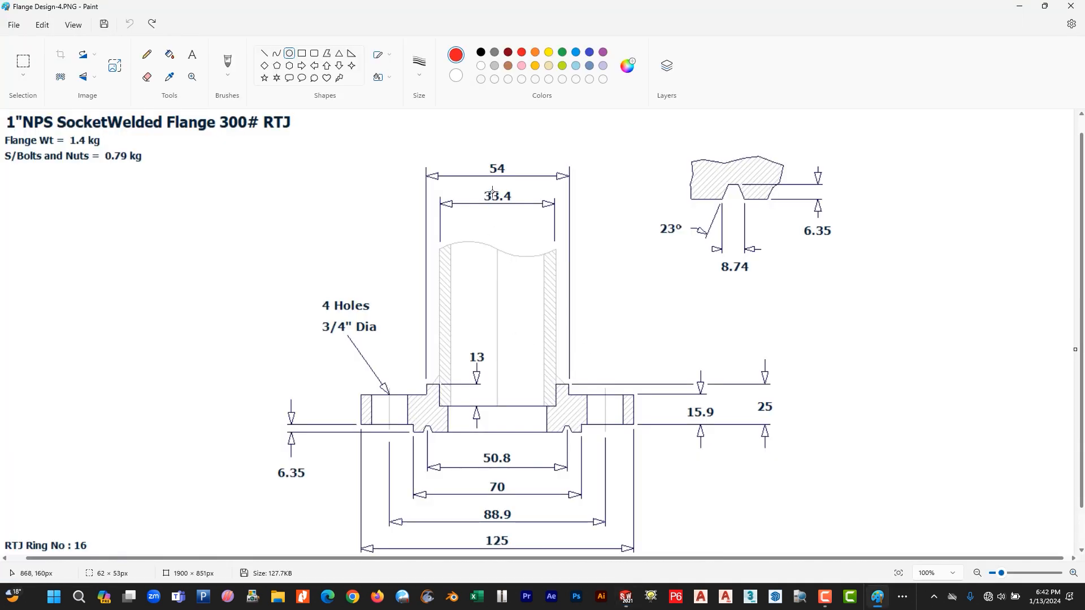
left_click_drag(497, 194, 530, 219)
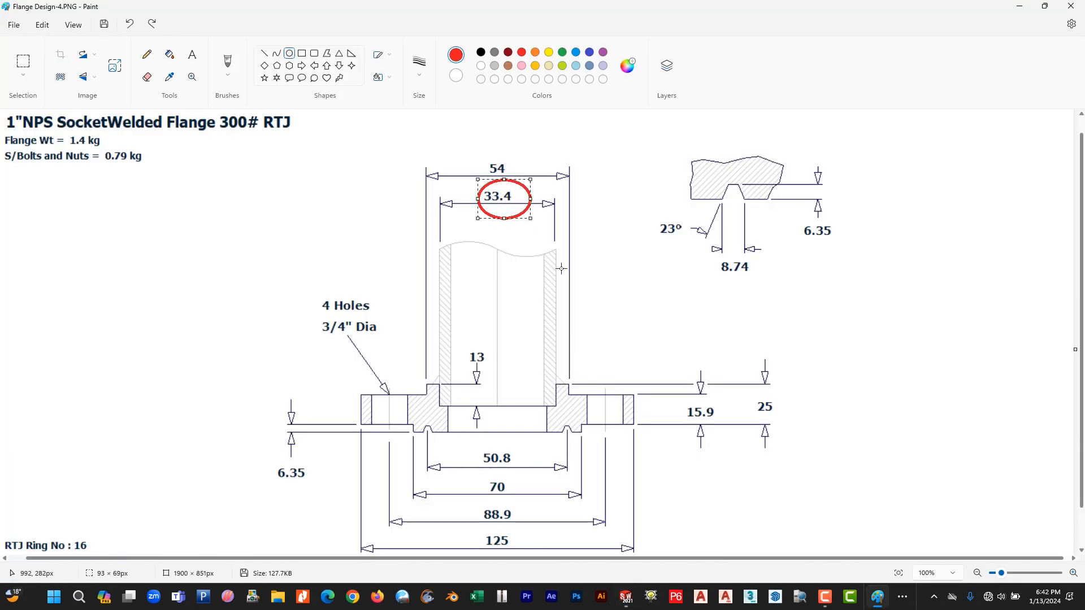
key("ctrl+z")
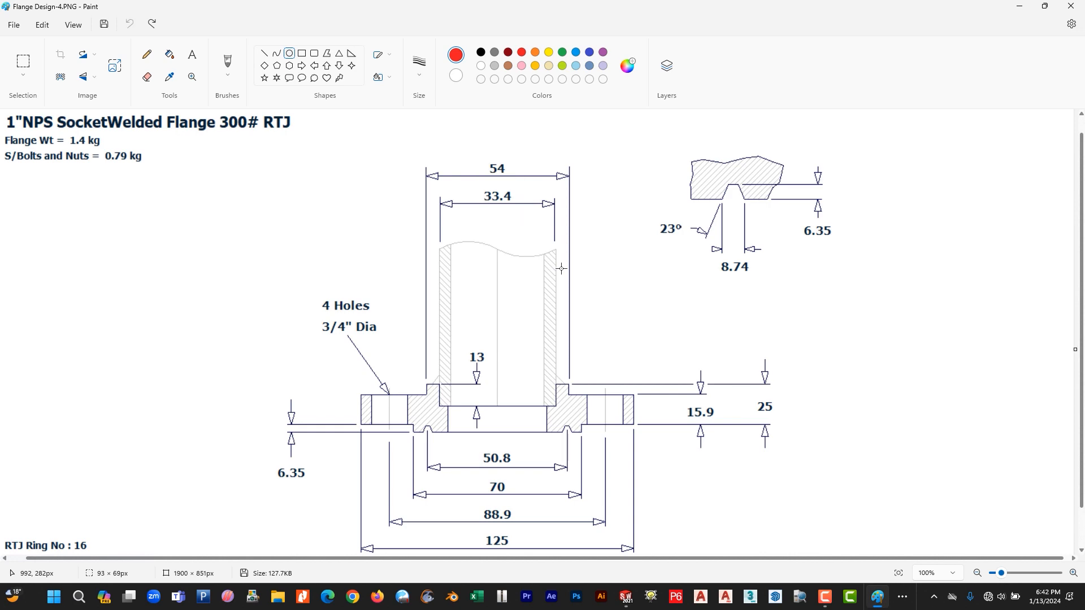
key("alt+Tab")
Step: Dimension the horizontal distance from the hub's inner top corner to the centerline's upper end as 33.4/2
left_click(545, 163)
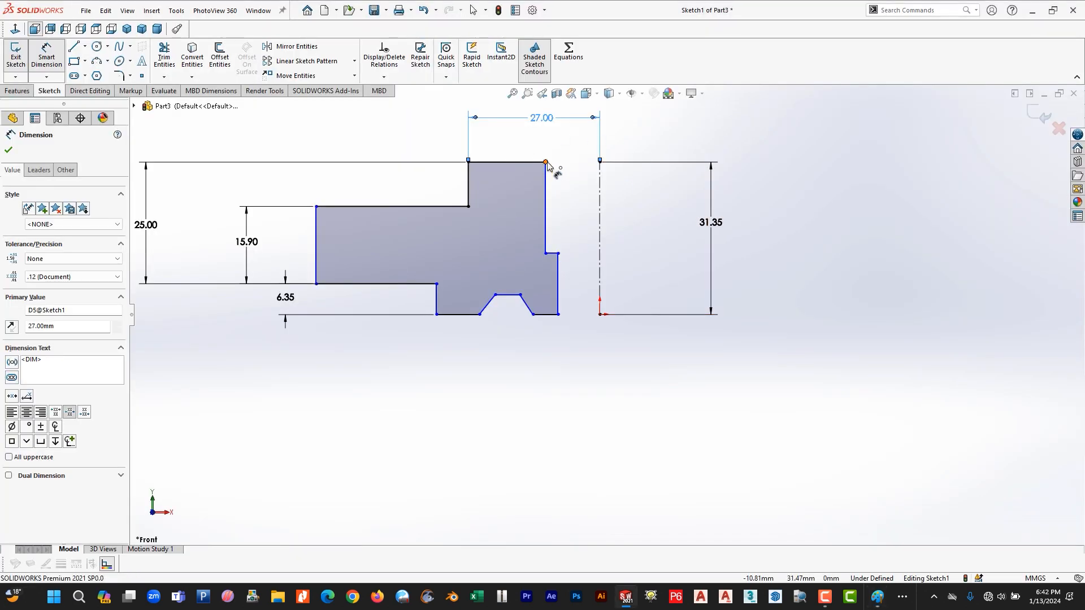
left_click(599, 162)
left_click(569, 144)
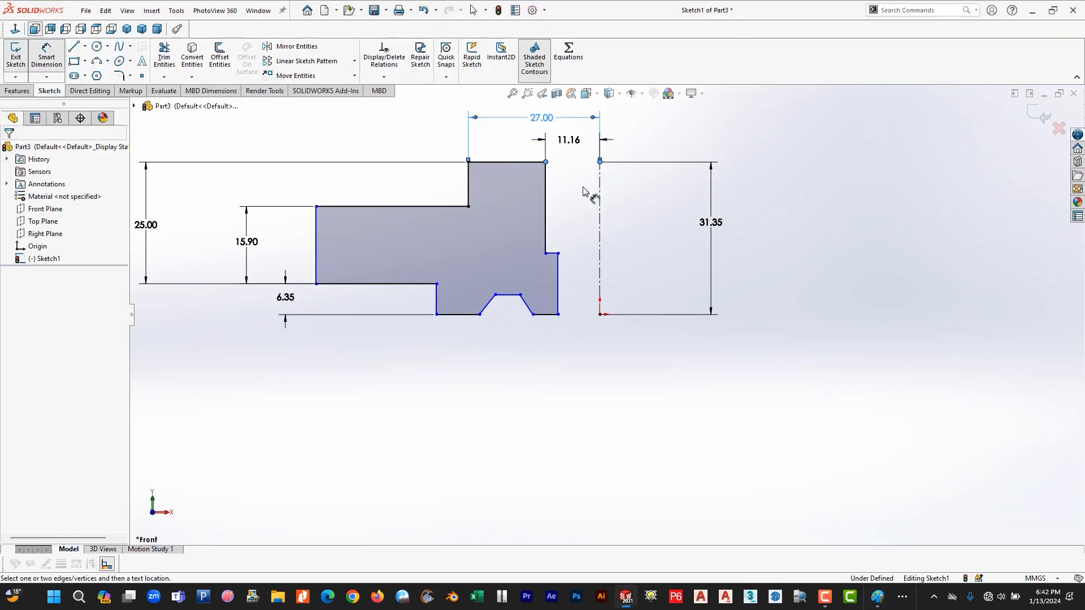
type("33.4/2")
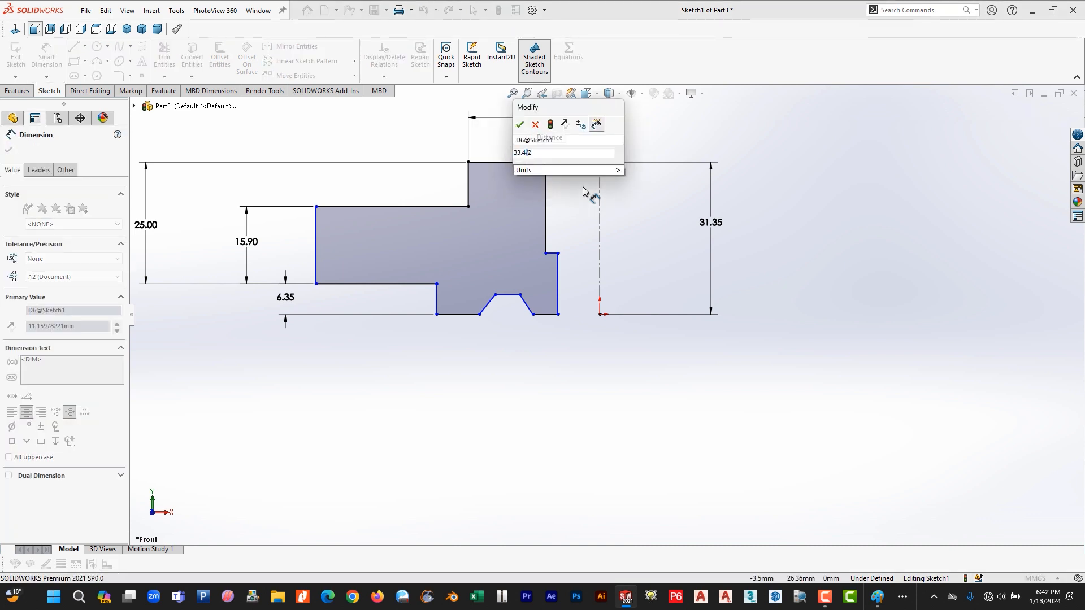
key("Return")
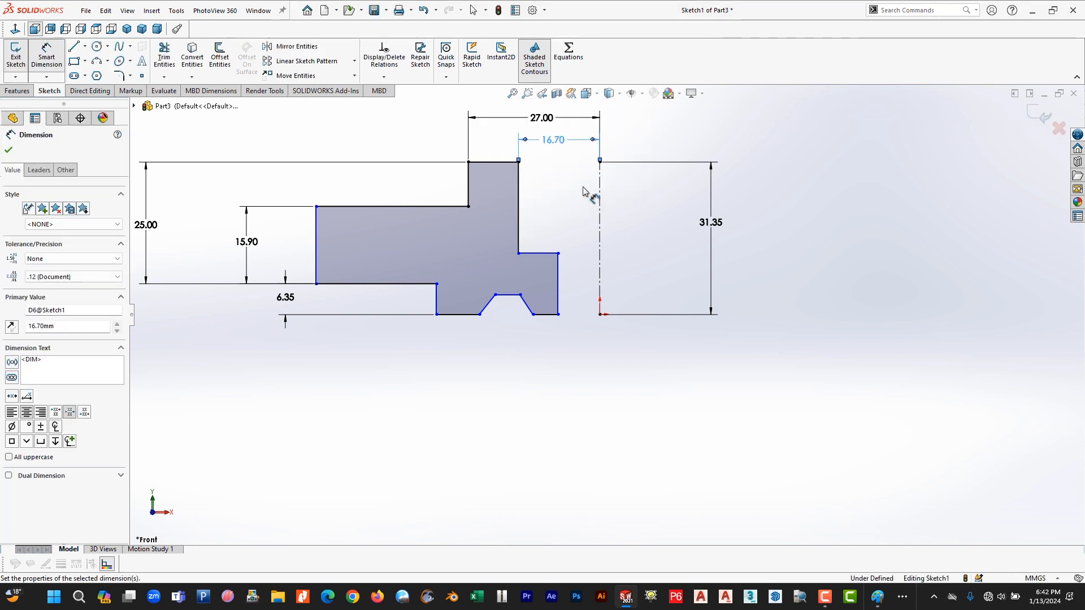
key("Escape")
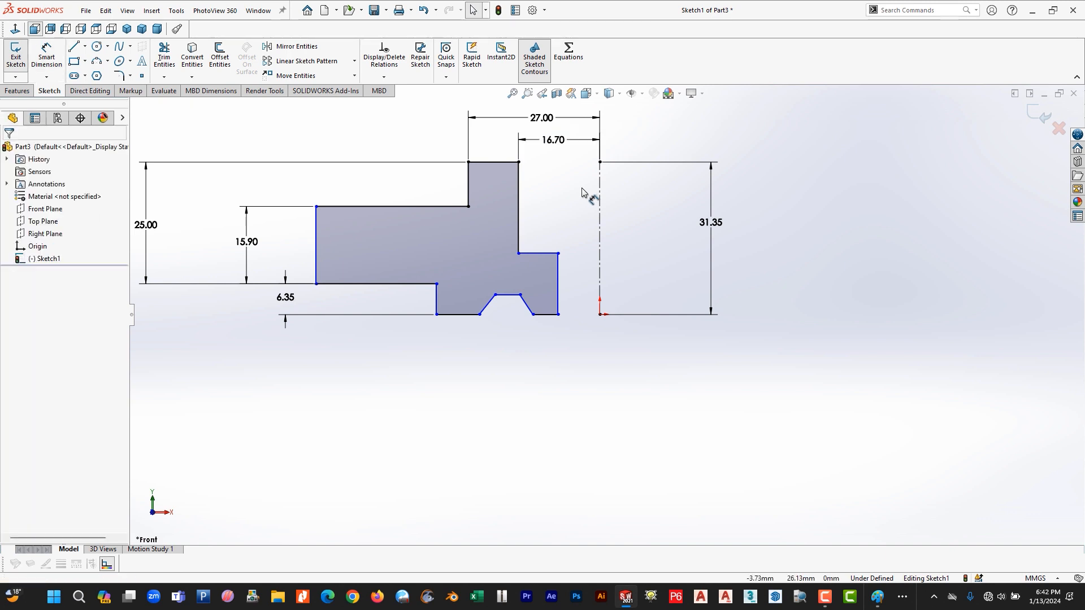
Step: Switch to the Paint drawing, open Calculator and work out the hub wall thickness as 54 − 33.4 divided by 2
key("alt+Tab")
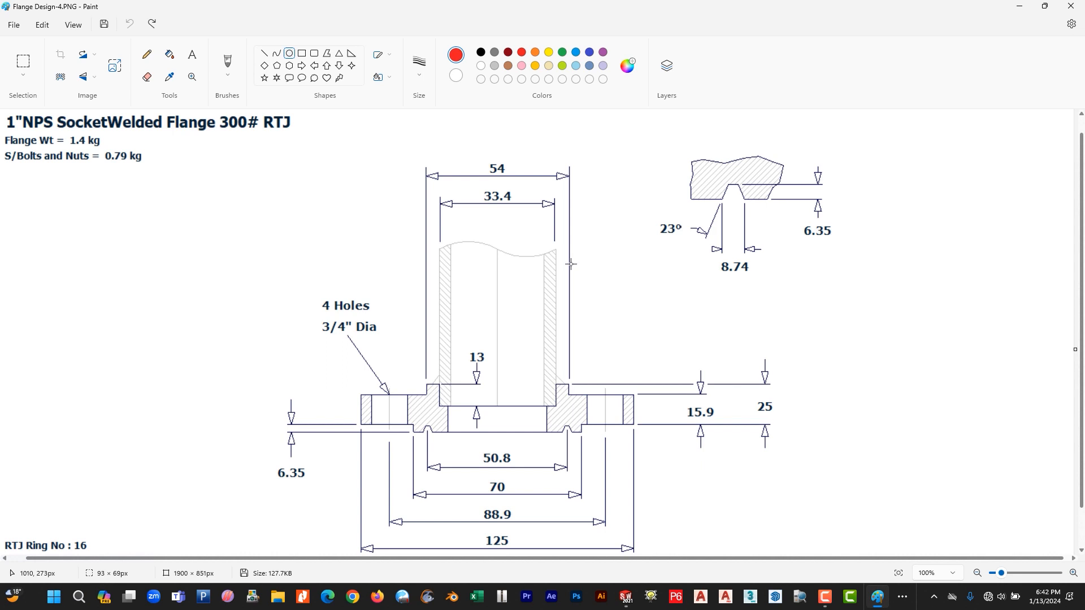
left_click(79, 597)
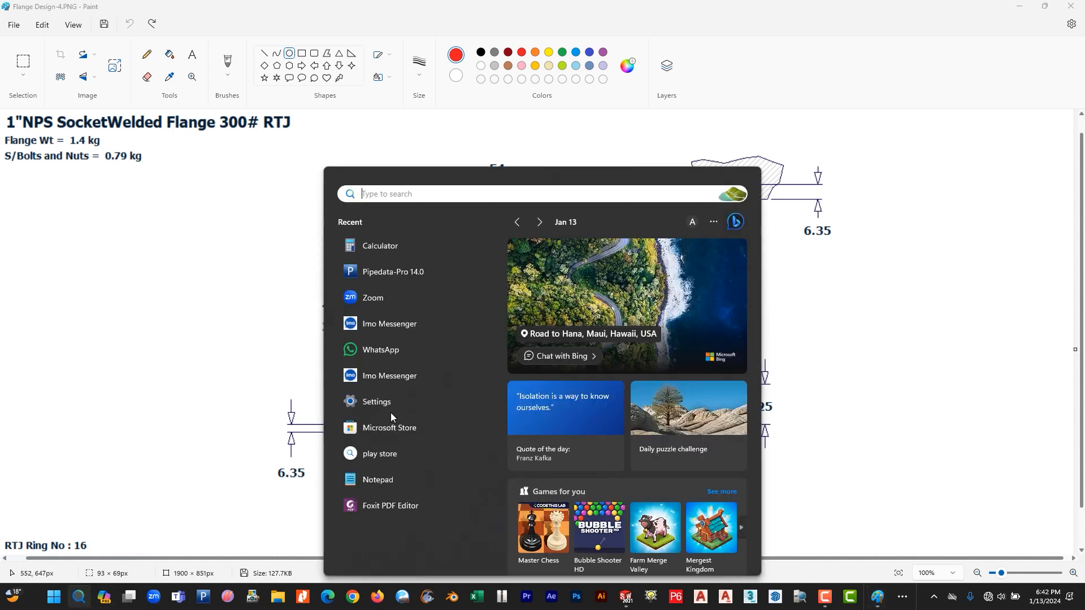
left_click(396, 248)
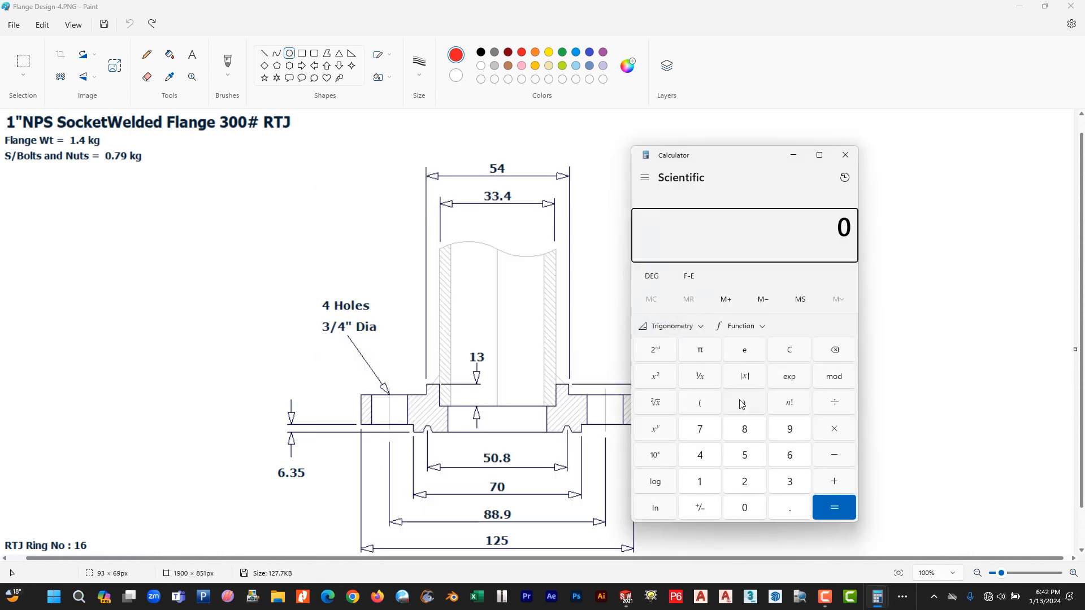
type("54 - 33.4")
key("Return")
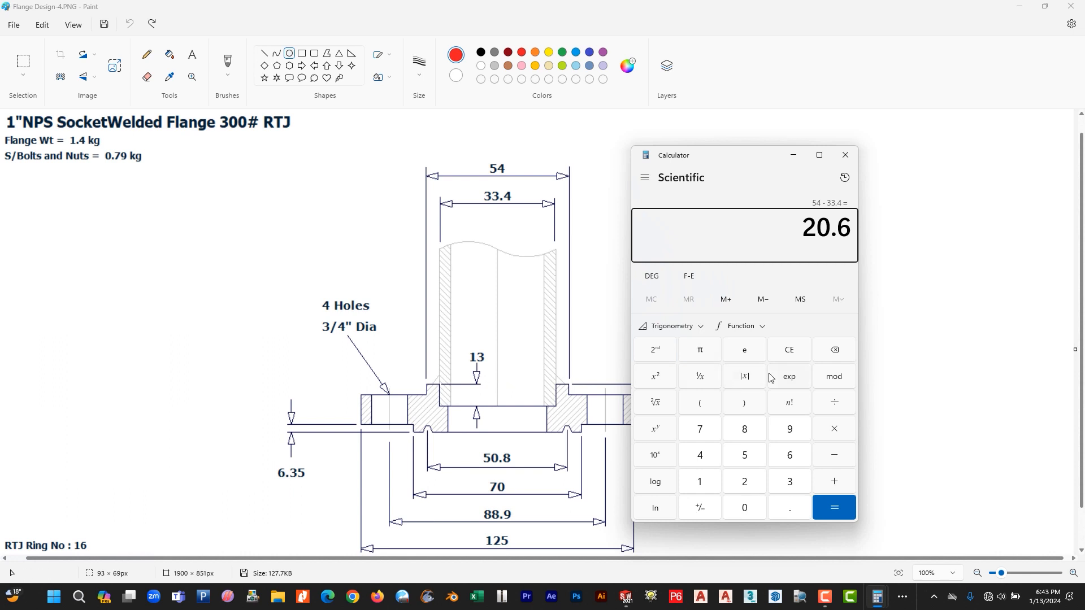
key("slash")
key("2")
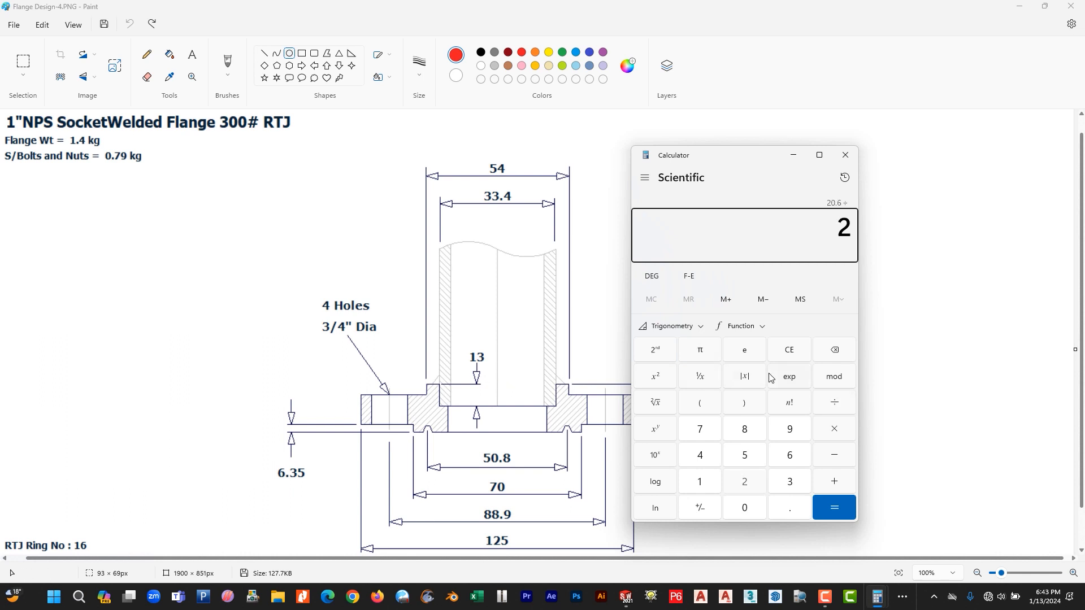
key("Return")
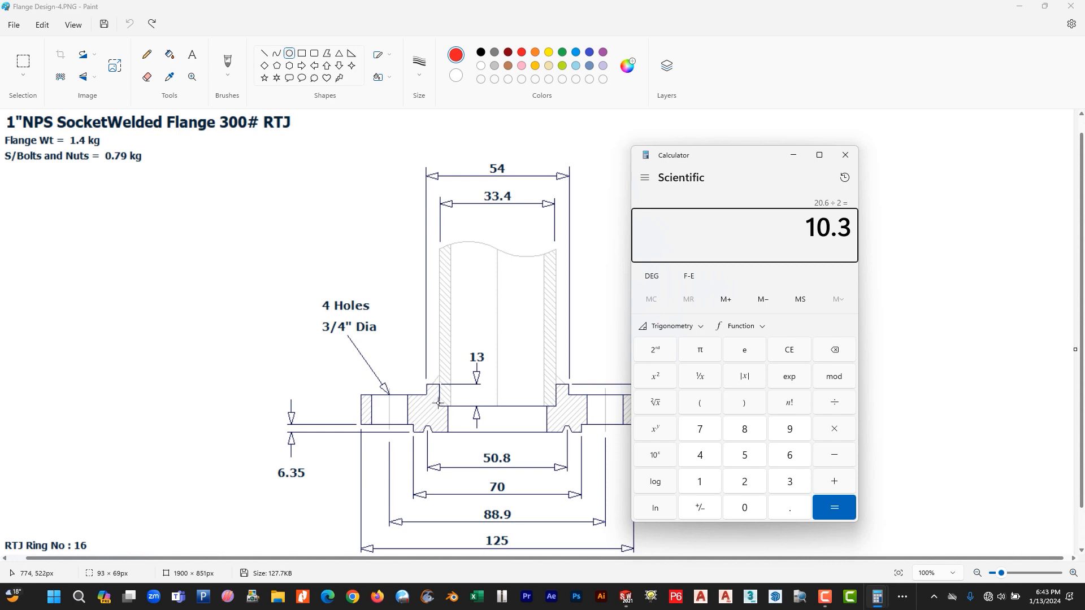
Step: Point out the socket shoulder in the drawing, then halve the calculated wall thickness over the SOLIDWORKS sketch and put Calculator away
left_click_drag(436, 400, 451, 411)
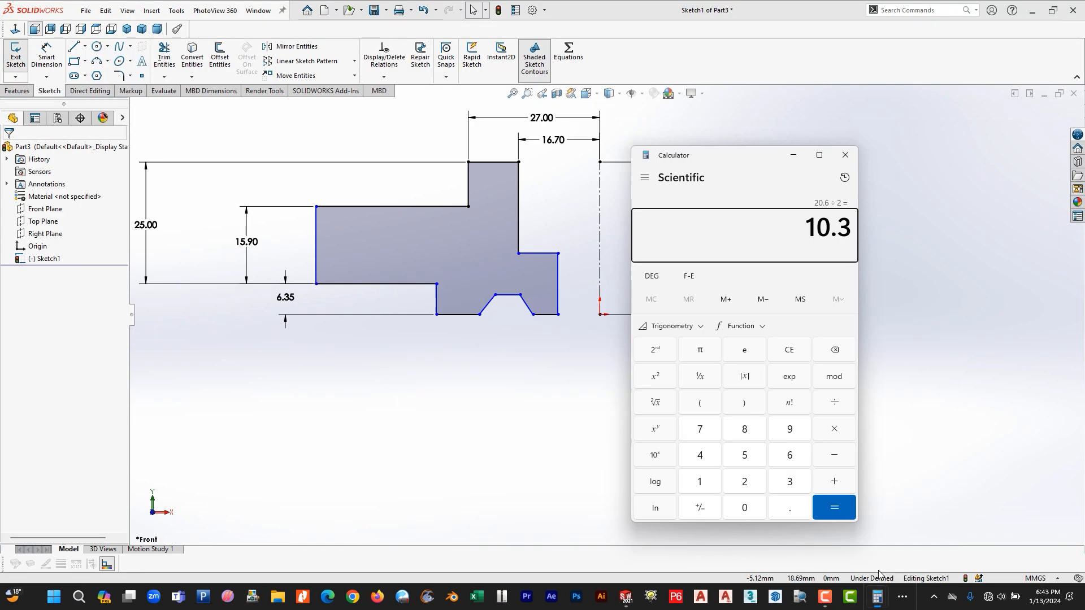
left_click(876, 599)
type("/2")
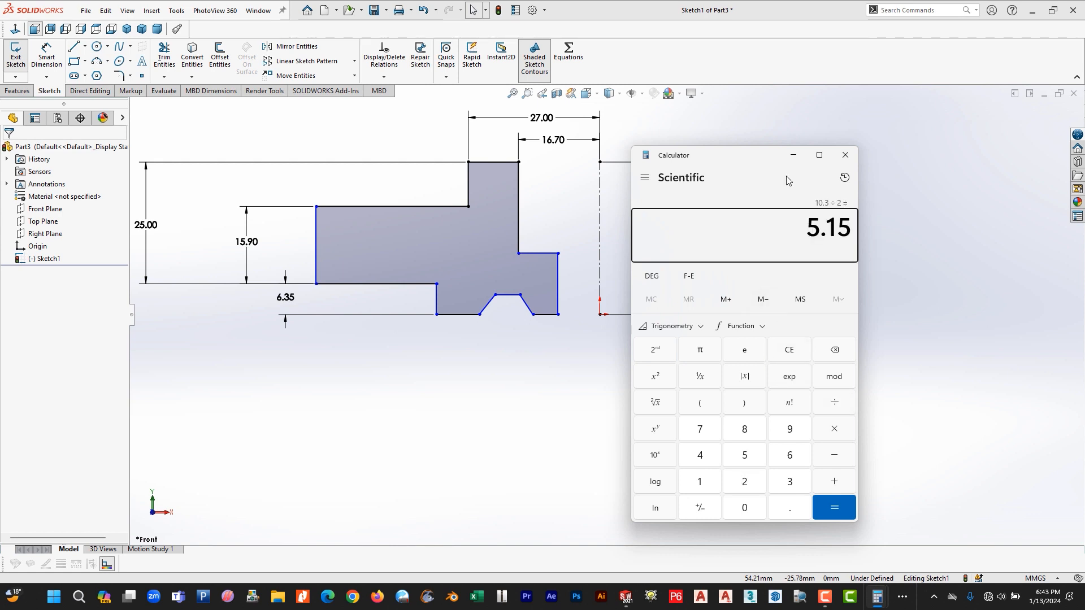
left_click(793, 155)
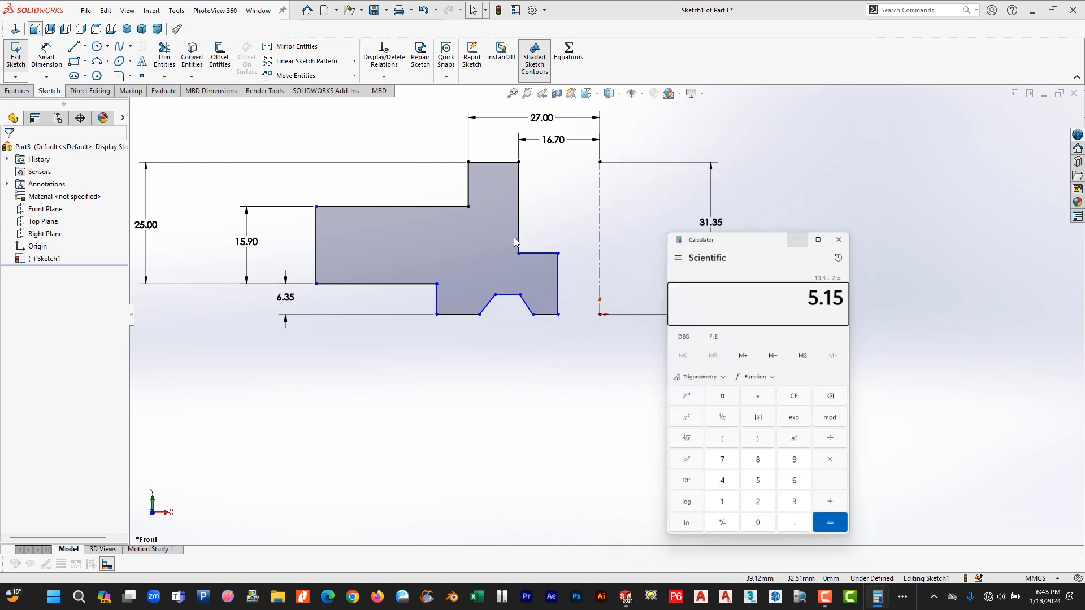
Step: Dimension the horizontal socket shoulder line between the socket wall and the bore edge as 5.15 mm
left_click(47, 56)
left_click(544, 249)
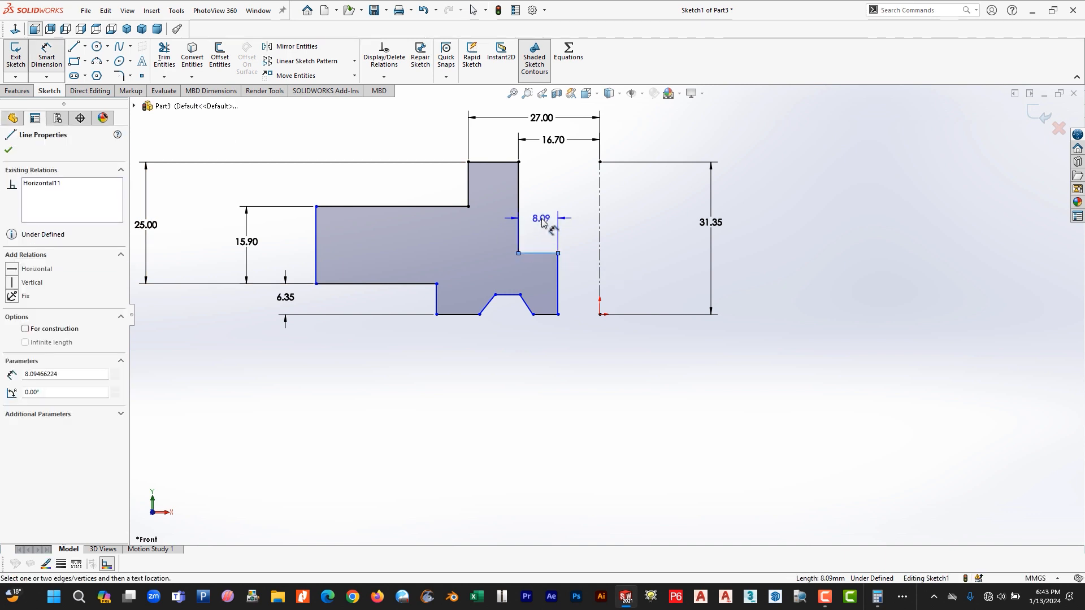
left_click(570, 278)
type("51.15")
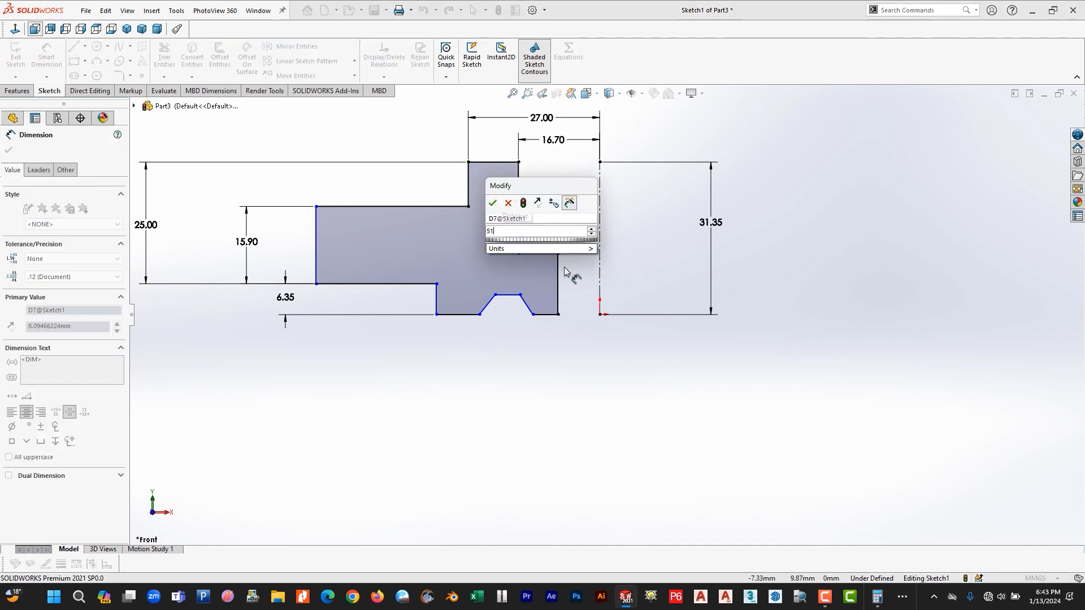
key("BackSpace")
key("BackSpace")
key("BackSpace")
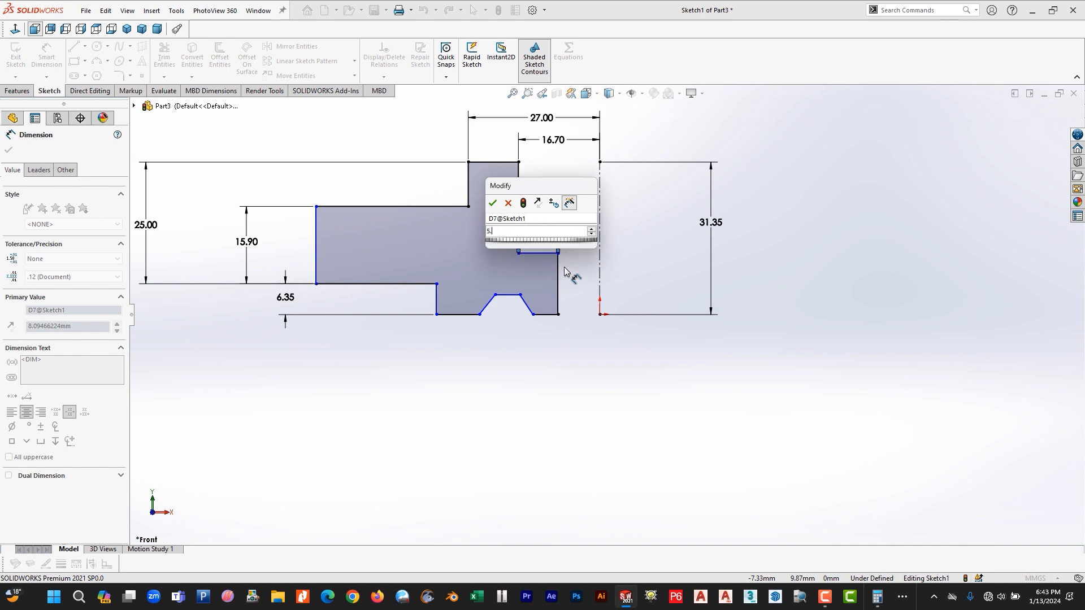
type(".15")
key("Return")
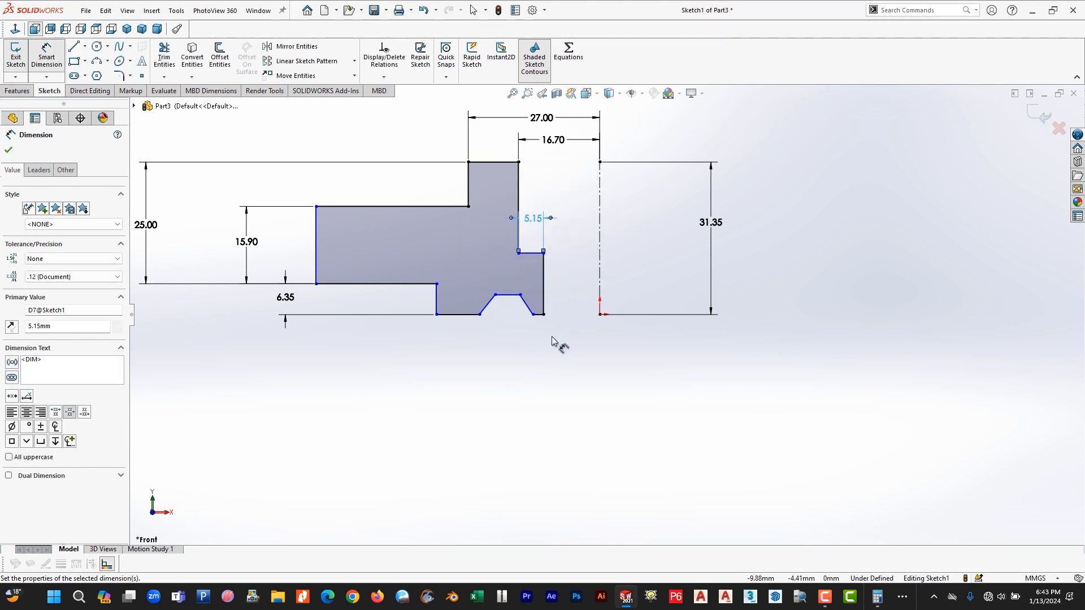
key("Escape")
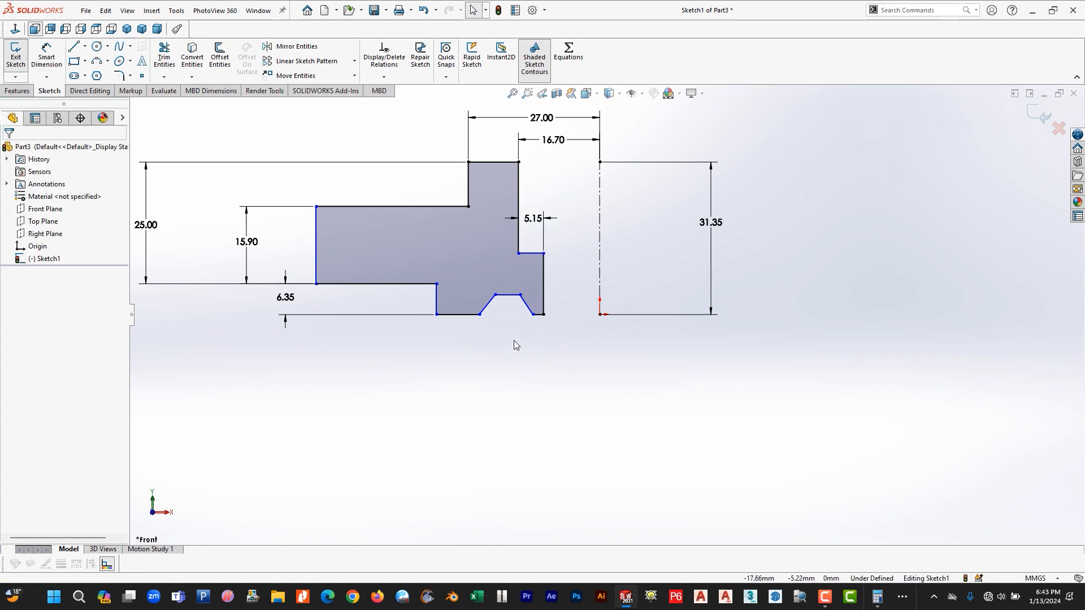
Step: Switch to the Paint drawing, circle the 70 raised-face diameter and return to the SOLIDWORKS sketch
key("alt+Tab")
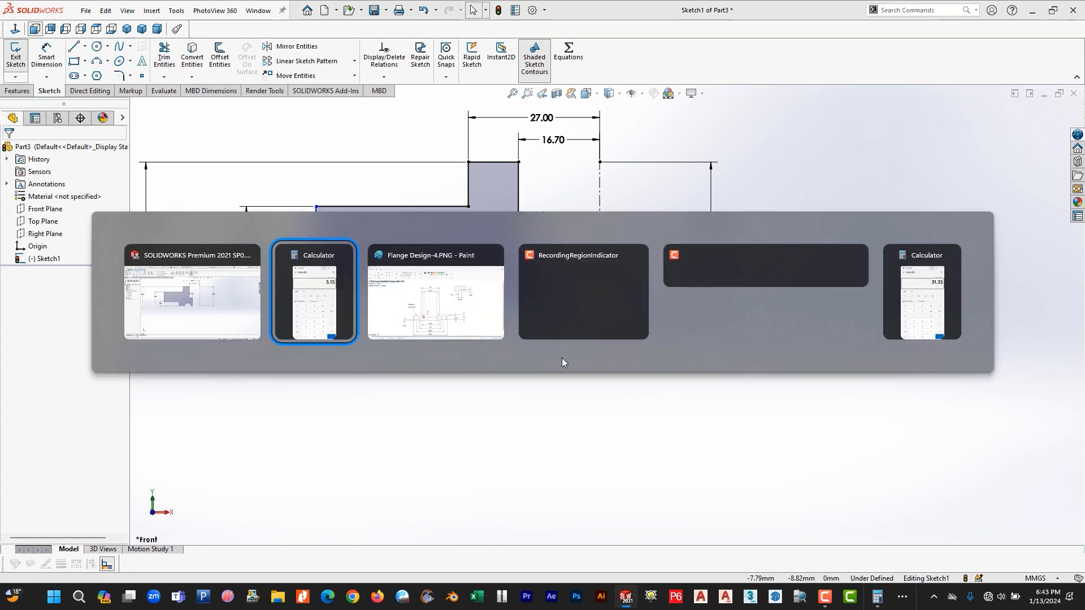
key("alt+Tab")
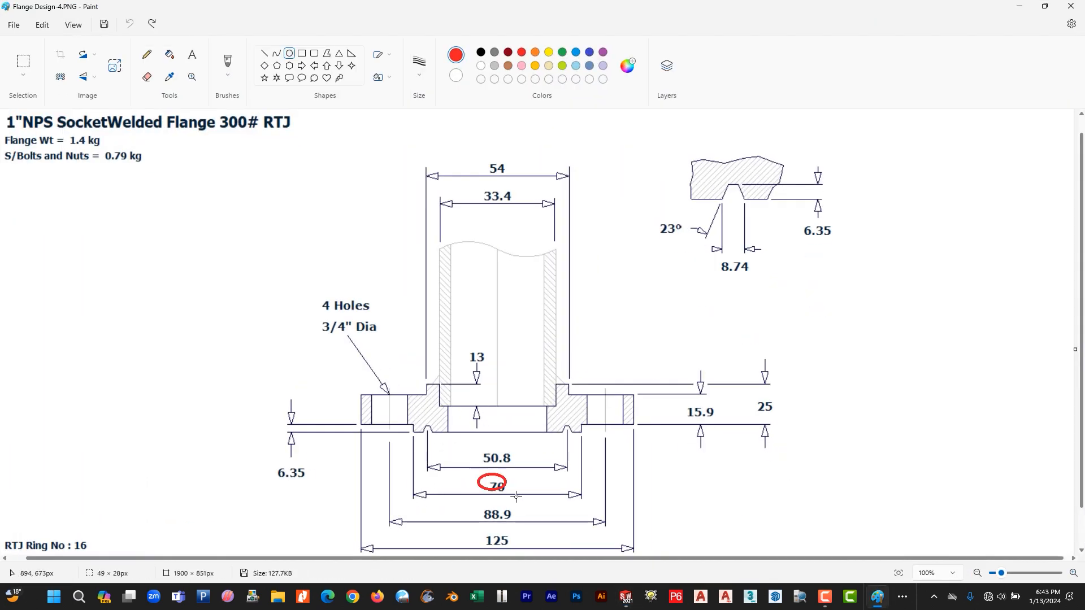
left_click_drag(516, 497, 525, 503)
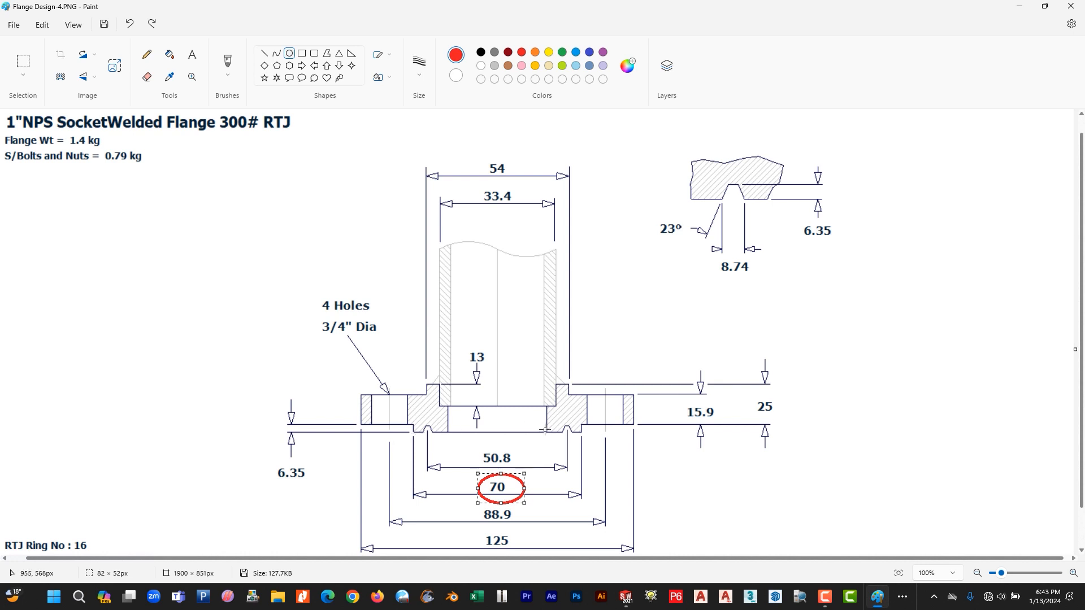
key("alt+Tab")
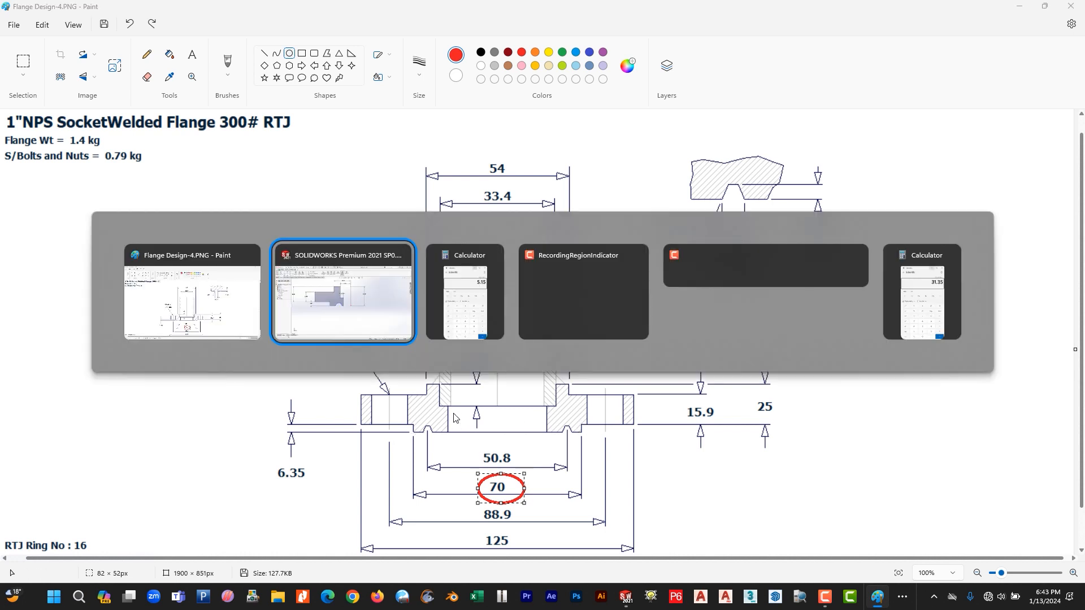
Step: Dimension the horizontal distance from the raised face's outer bottom corner to the origin as 35 mm
left_click(46, 56)
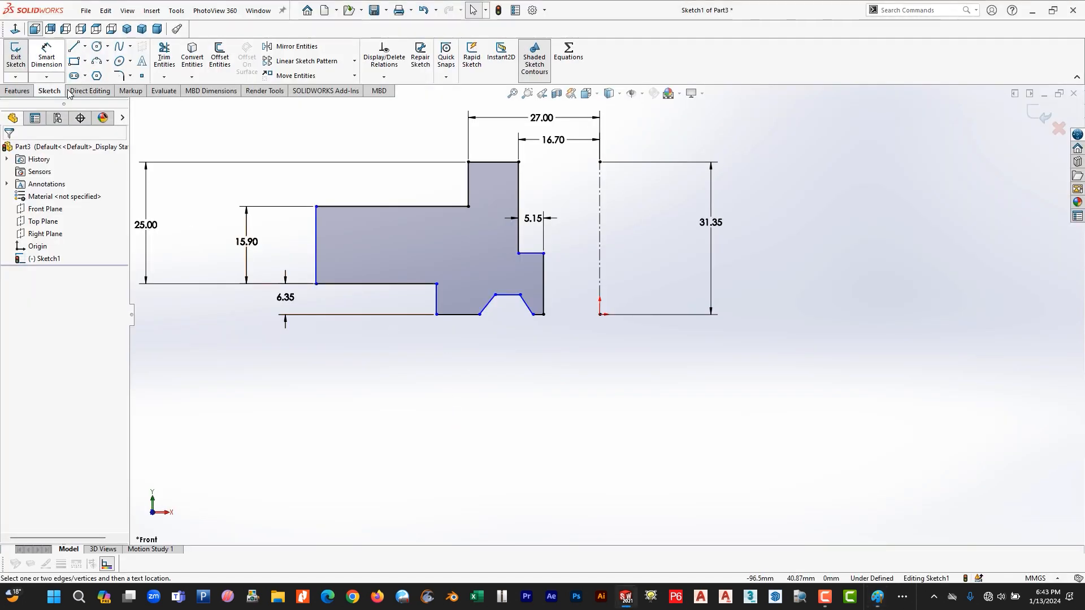
left_click(437, 314)
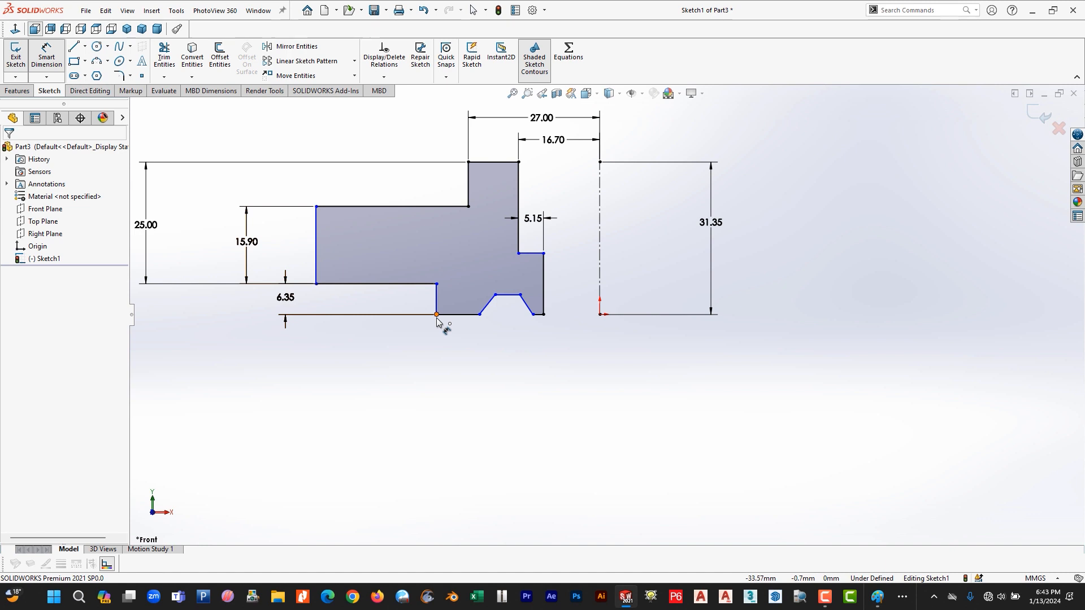
left_click(601, 315)
left_click(553, 388)
type("70")
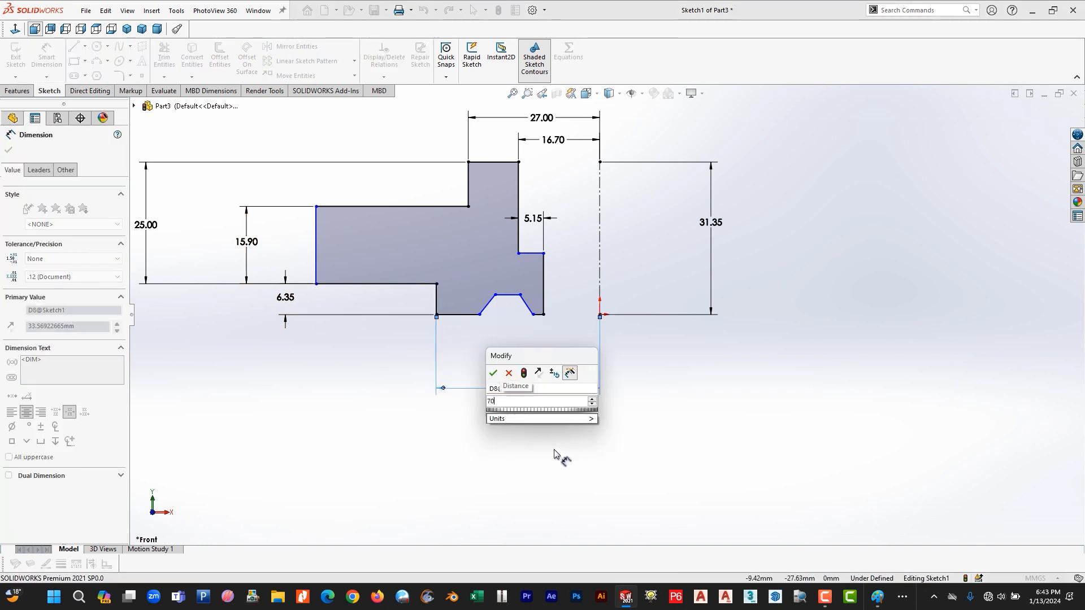
key("BackSpace")
type("35")
key("Return")
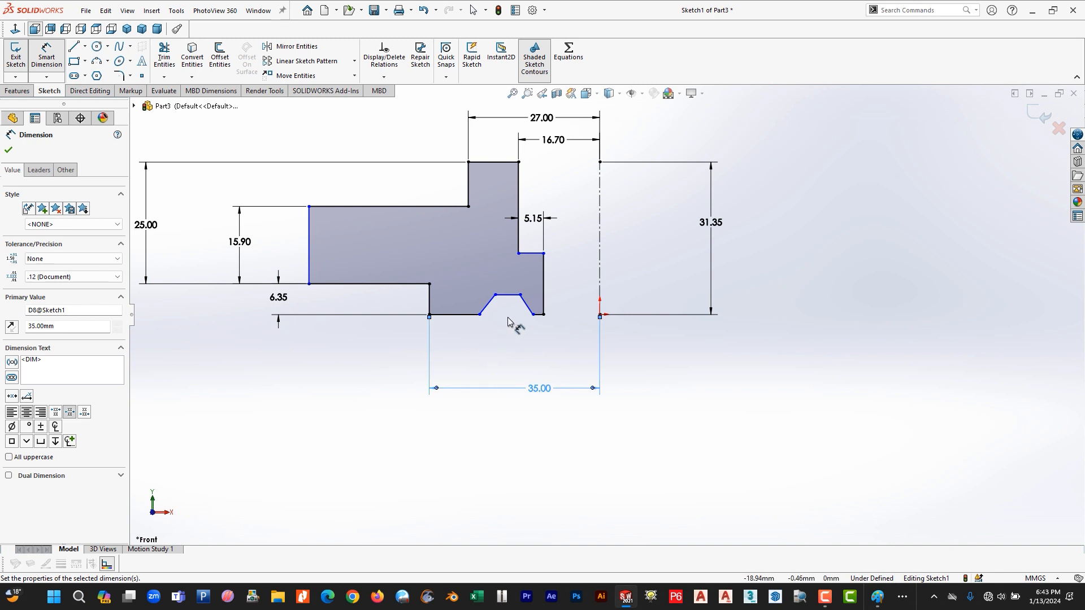
Step: Replace the 70 mark in the Paint drawing with a circle around 50.8, undo it and return to SOLIDWORKS
key("alt+Tab")
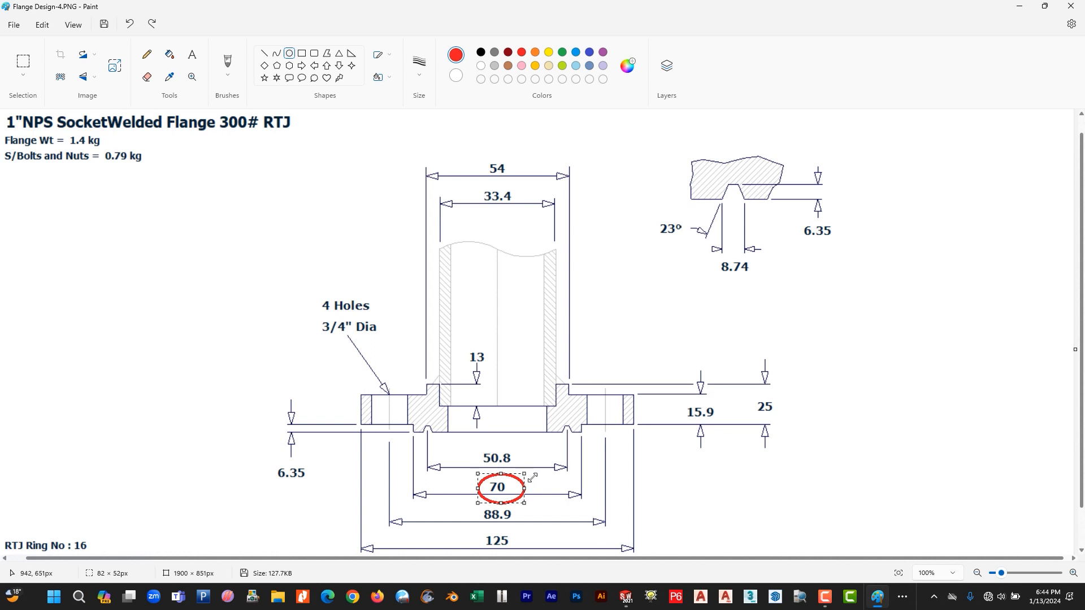
key("ctrl+z")
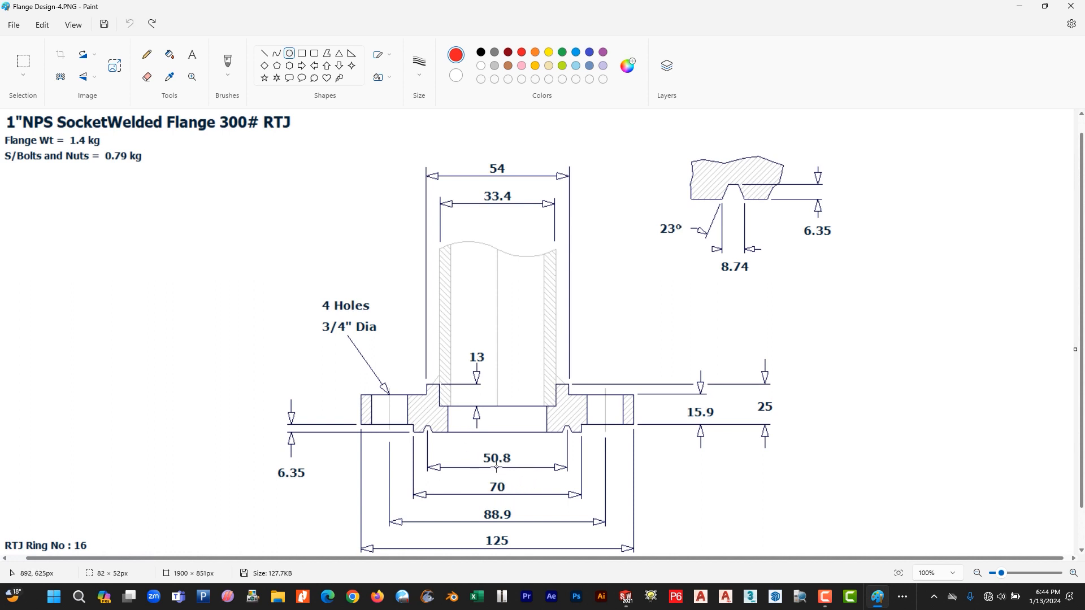
left_click_drag(475, 445, 526, 474)
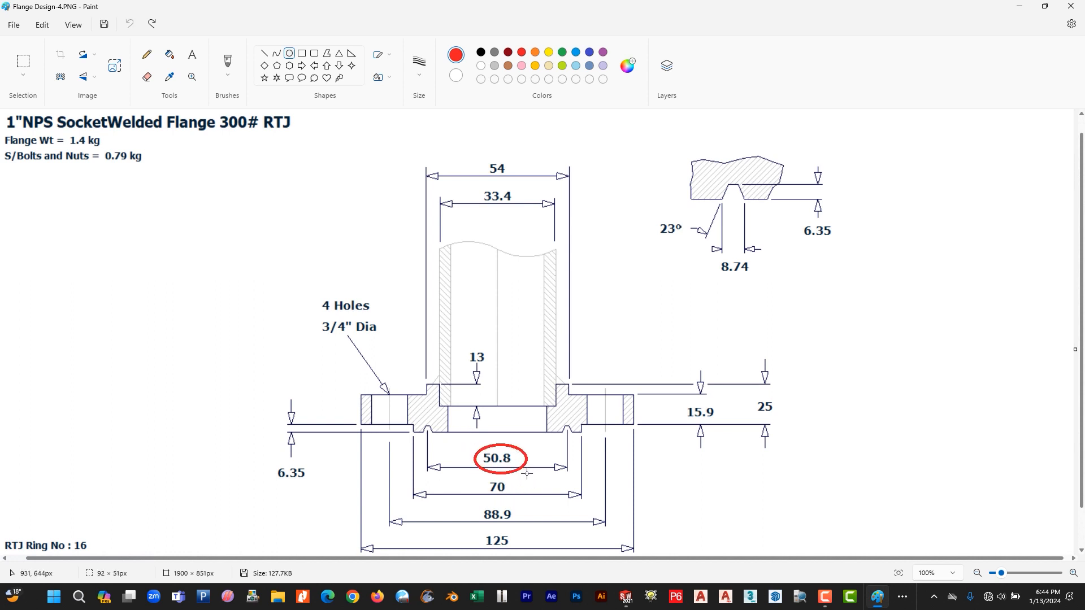
key("ctrl+z")
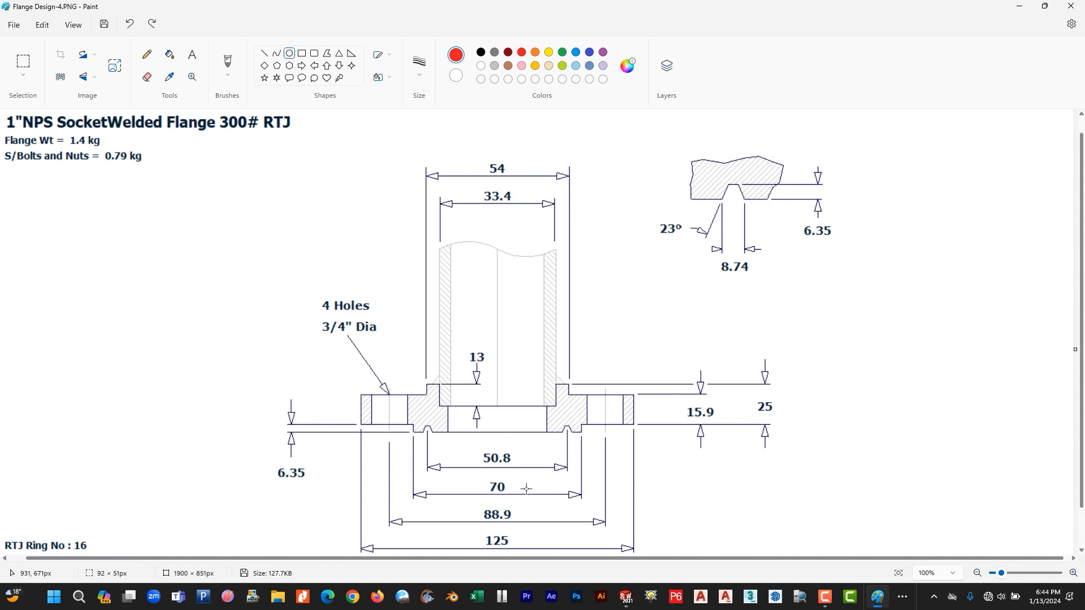
key("alt+Tab")
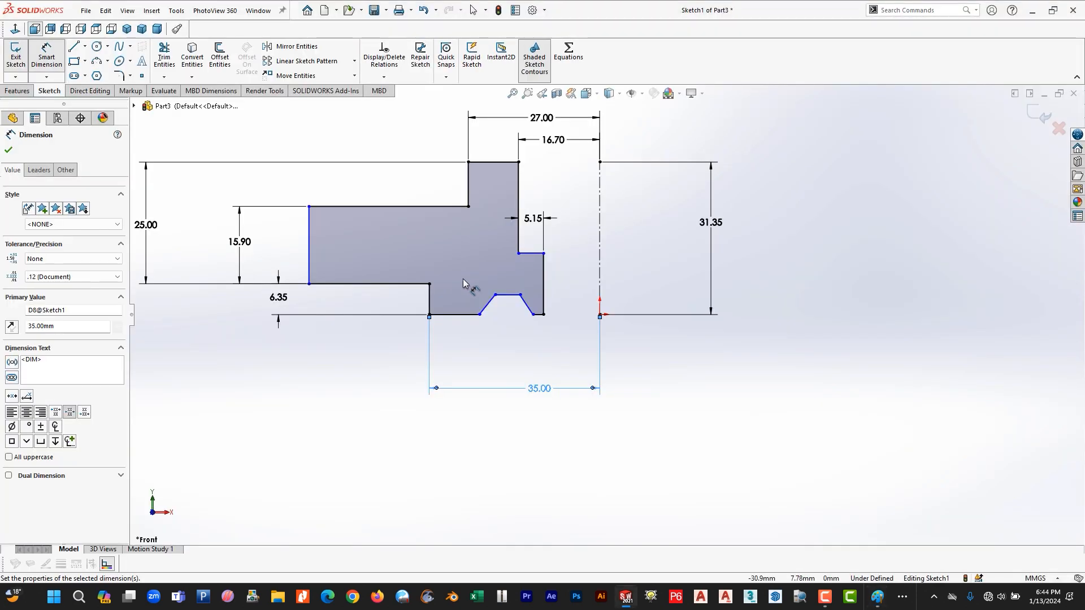
Step: Dimension the horizontal distance from the midpoint of the ring groove's top line to the origin as 25.4 mm
left_click(507, 295)
left_click(600, 315)
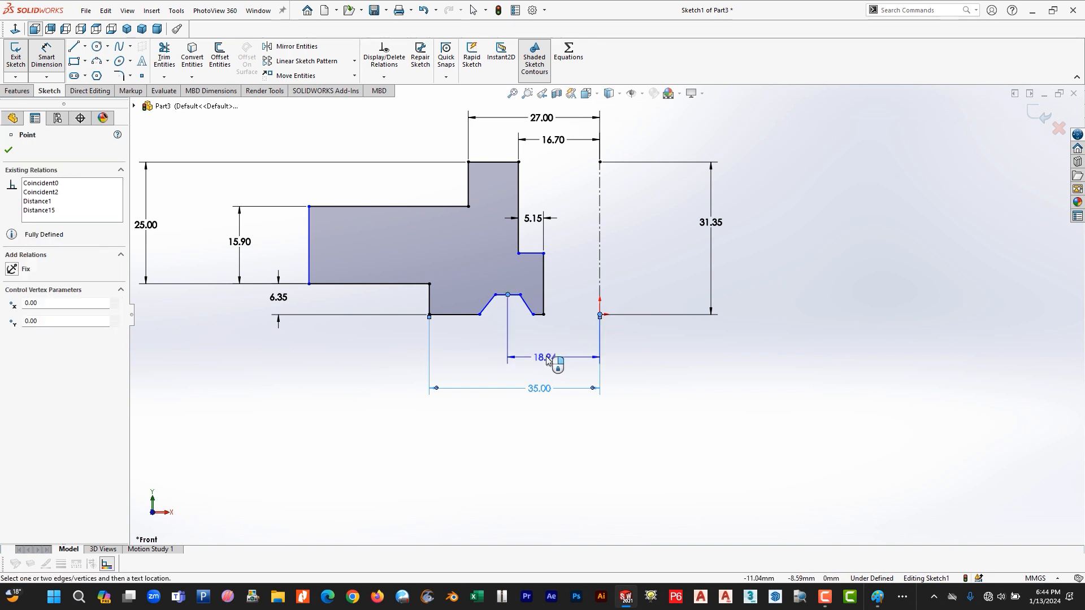
left_click(548, 361)
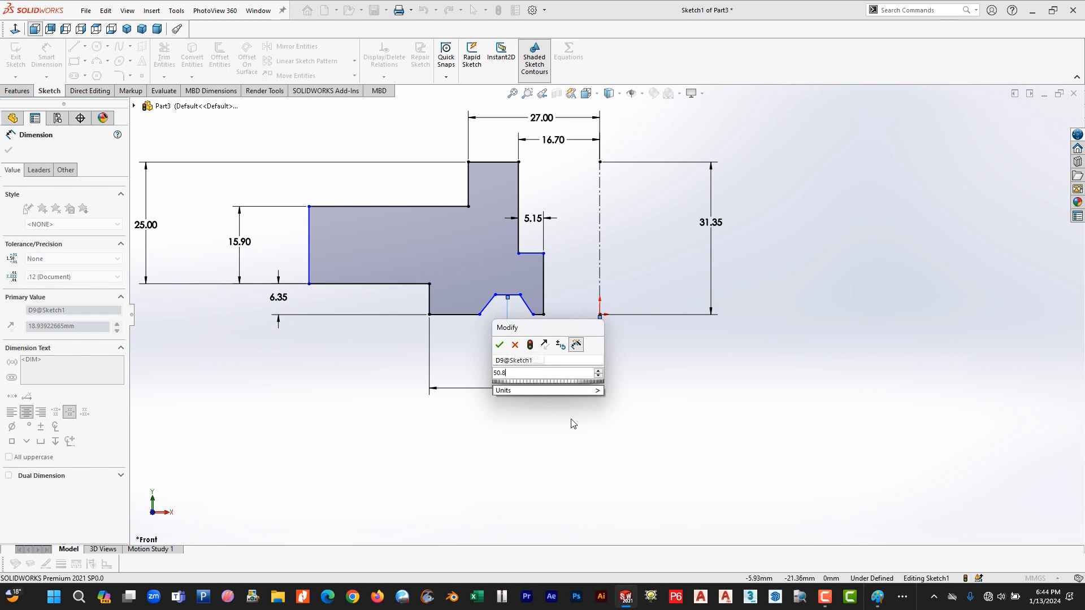
type("25.4")
key("Return")
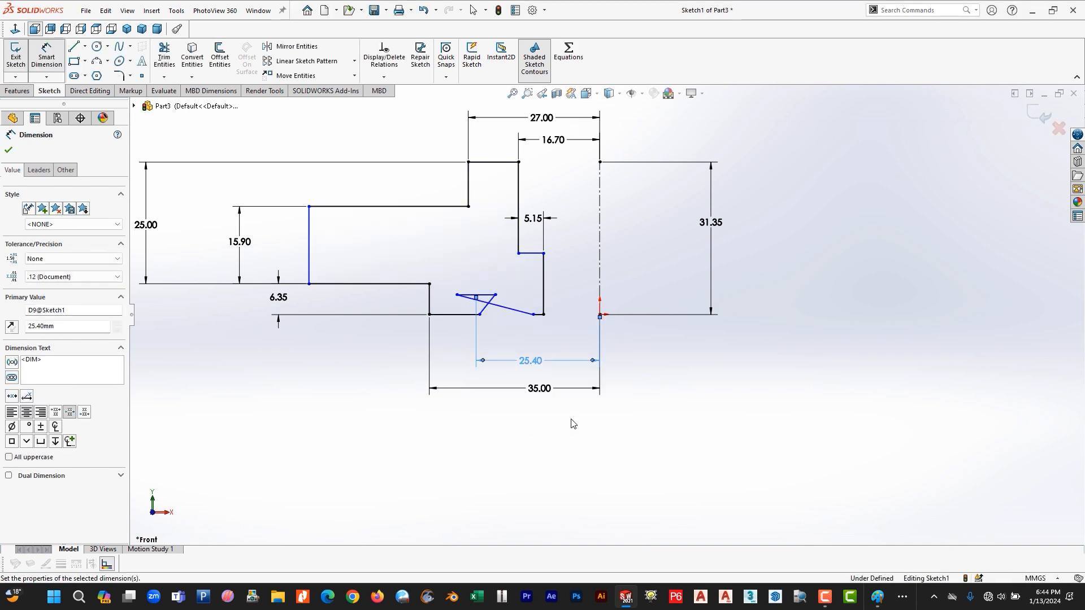
key("Escape")
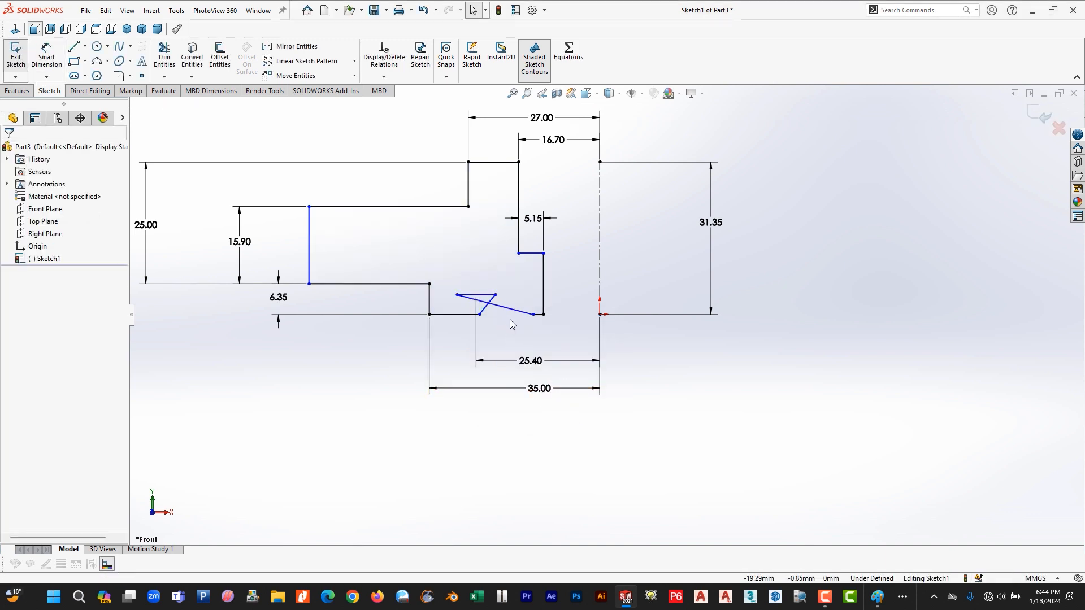
Step: Reopen the groove's 25.4 mm dimension, check it against the Paint drawing and close the spare Calculator window
scroll(510, 324, "down", 3)
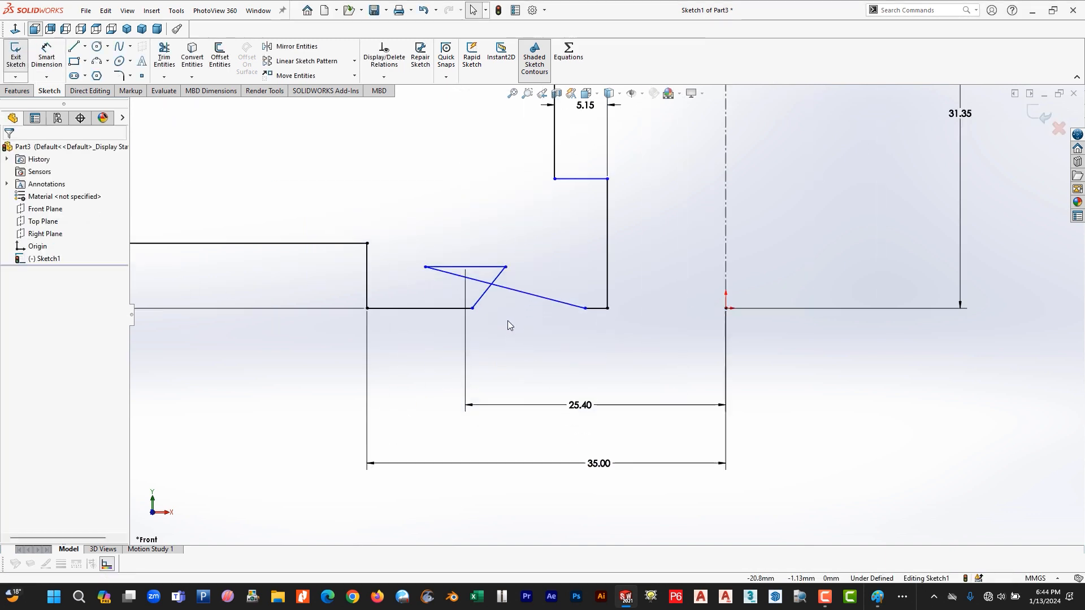
double_click(587, 407)
key("alt+Tab")
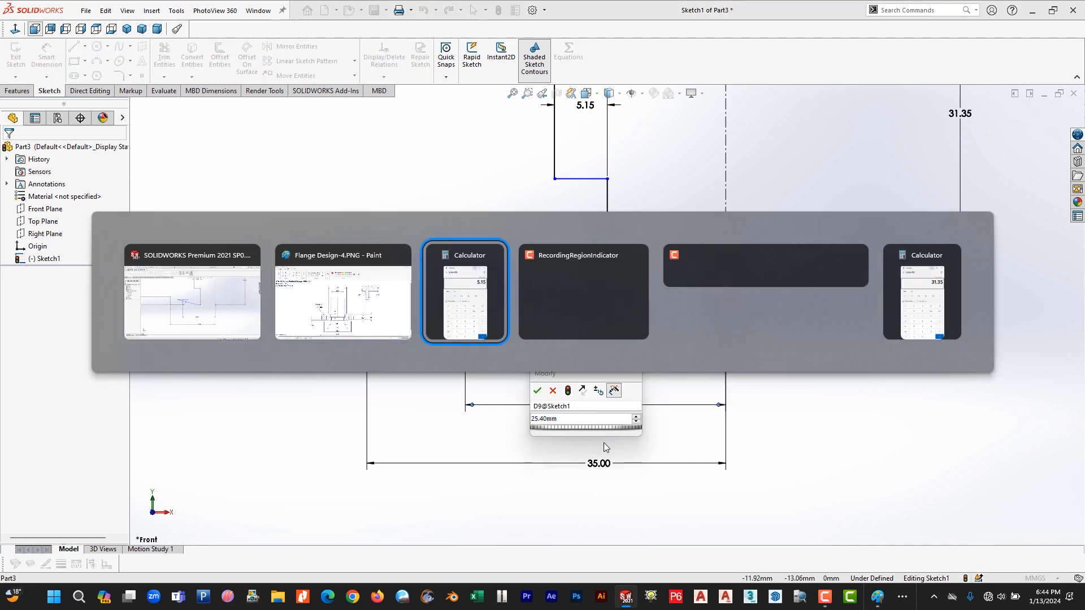
key("alt+Tab")
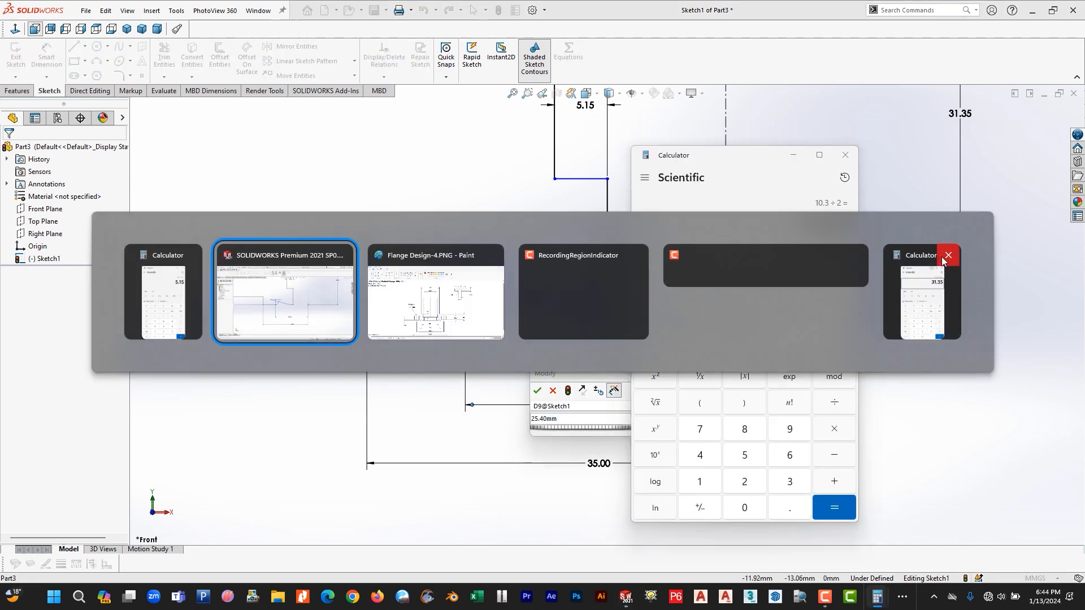
left_click(943, 261)
key("alt+Tab")
key("alt+Tab")
key("alt+Tab")
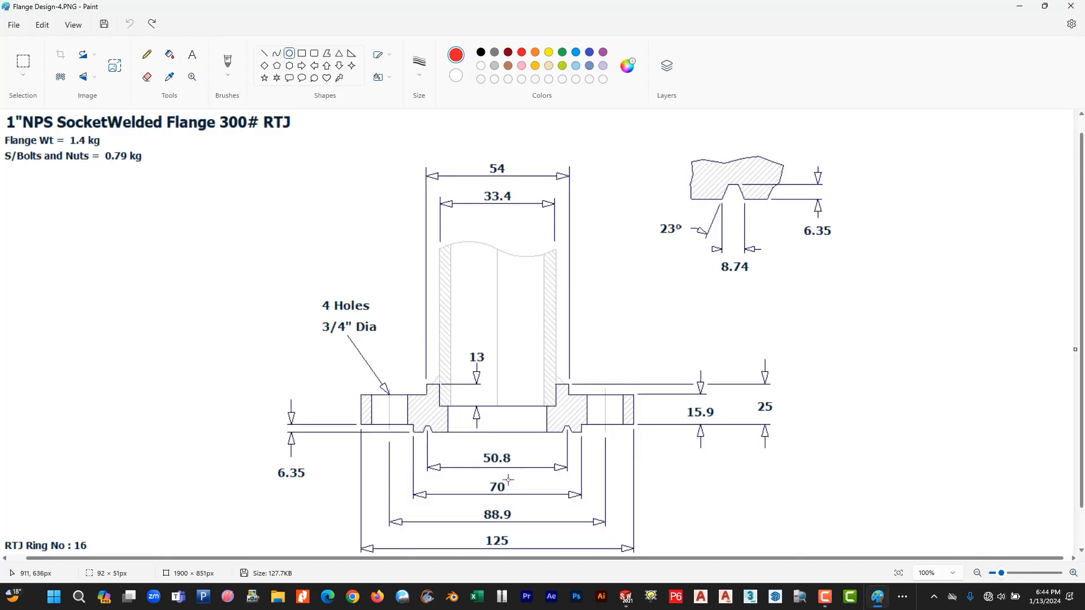
key("alt+Tab")
key("alt+Tab")
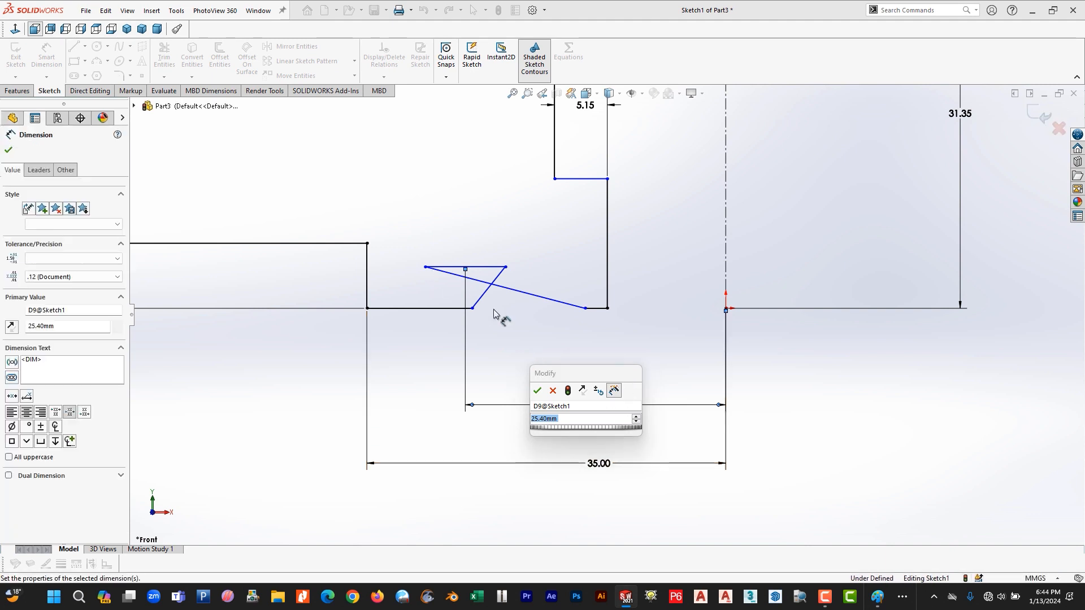
key("Return")
key("Escape")
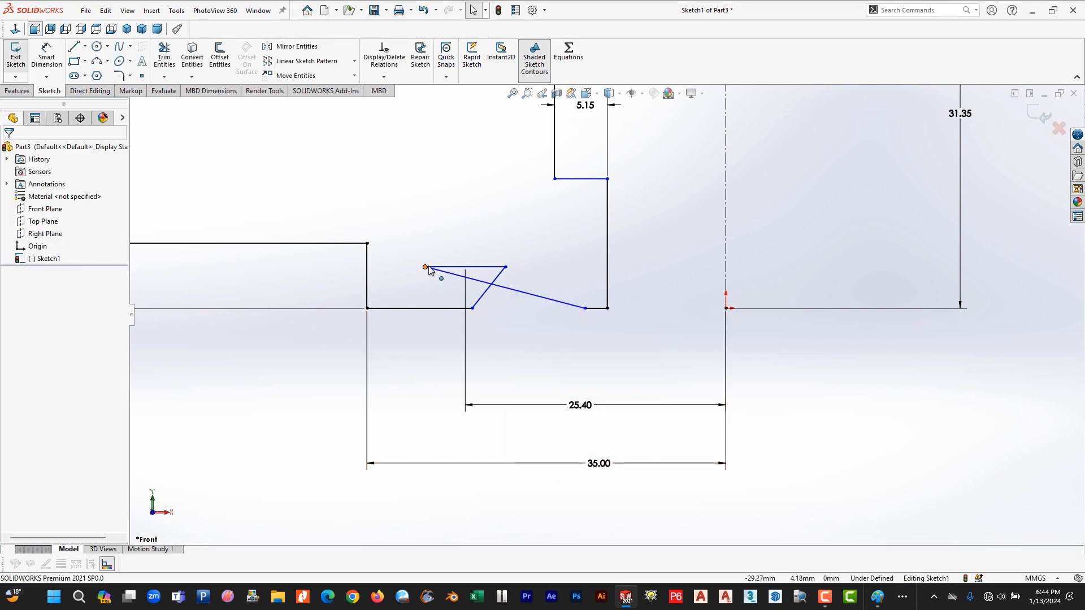
Step: Move the ring groove's corner points to form an open trapezoid around the 25.4 mm dimension line
left_click(427, 268)
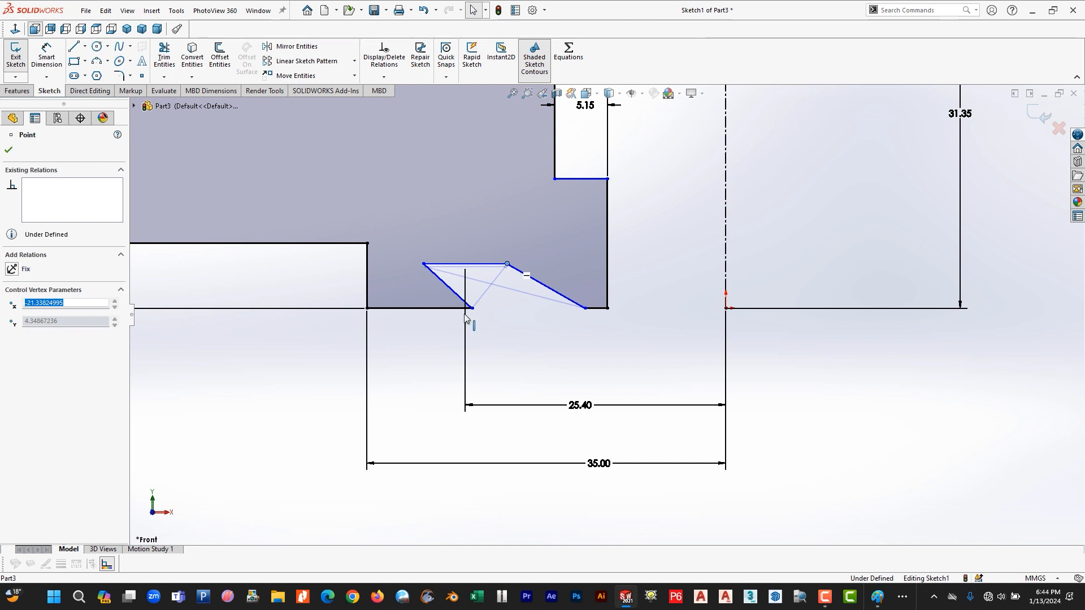
left_click_drag(466, 318, 424, 309)
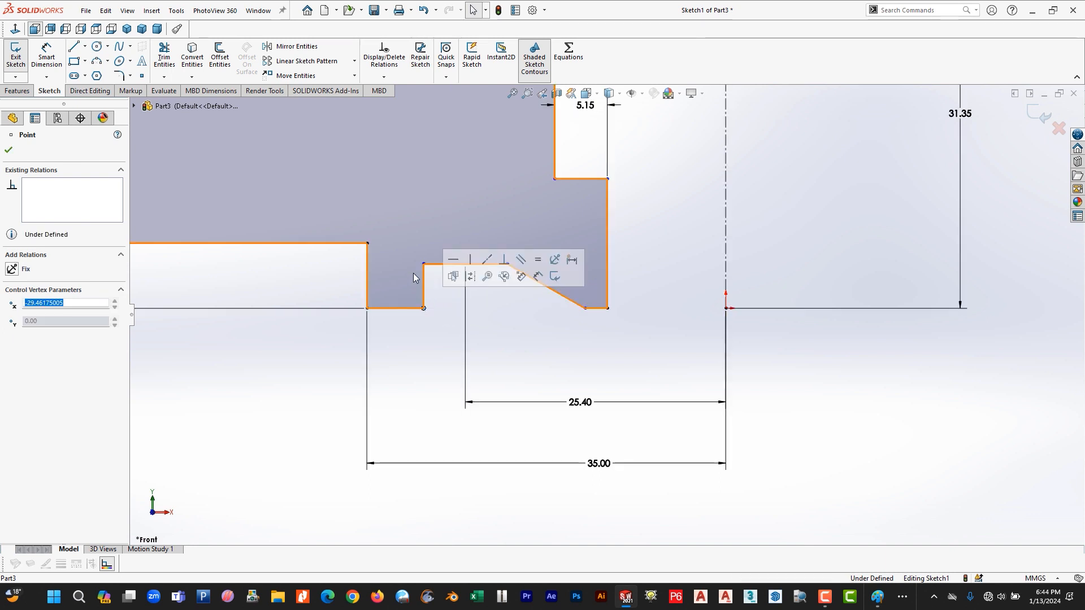
left_click_drag(425, 264, 446, 263)
left_click(586, 308)
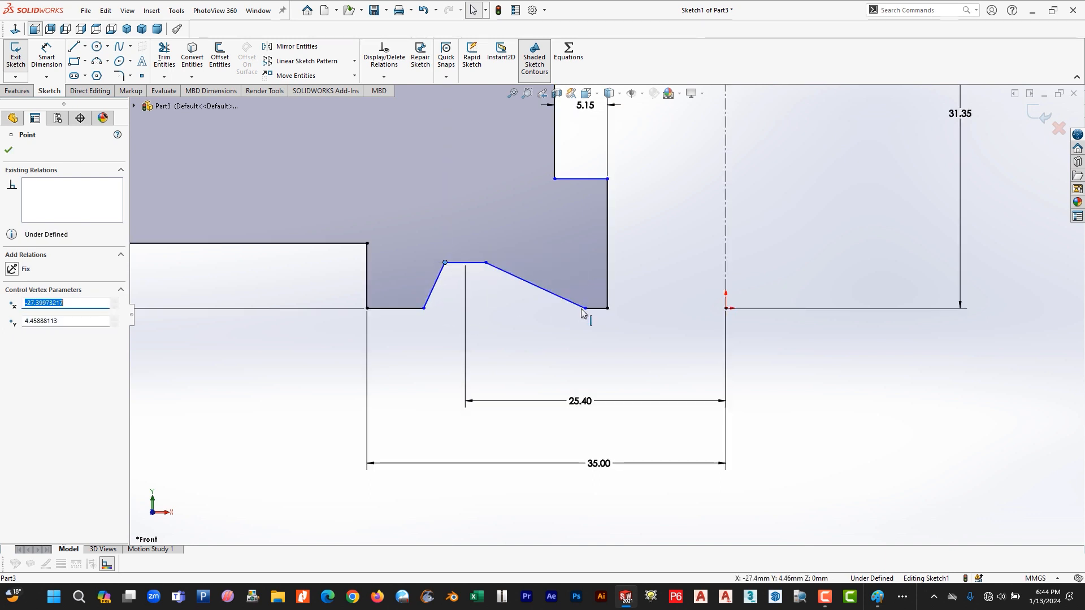
left_click_drag(586, 308, 514, 309)
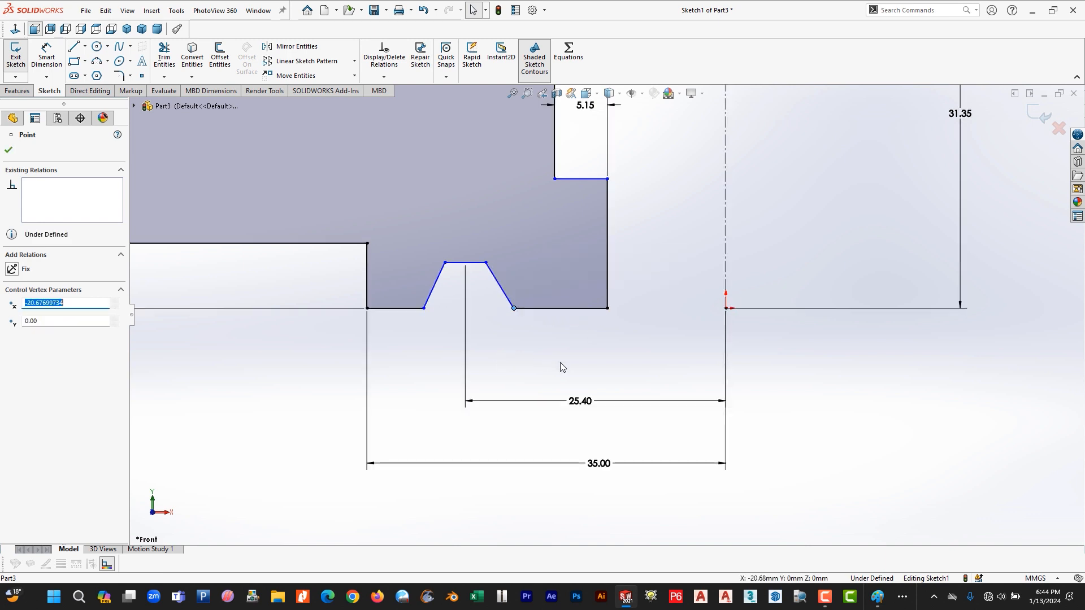
left_click(589, 376)
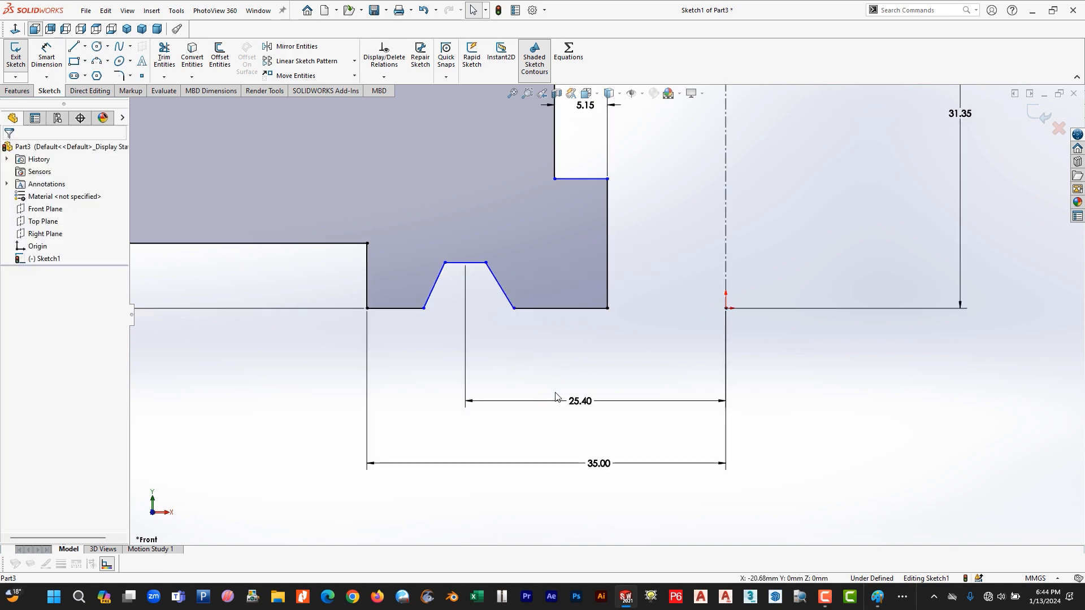
Step: Switch to the Paint drawing, circle the ring groove and its enlarged detail view, and undo the circle around the detail
key("alt+Tab")
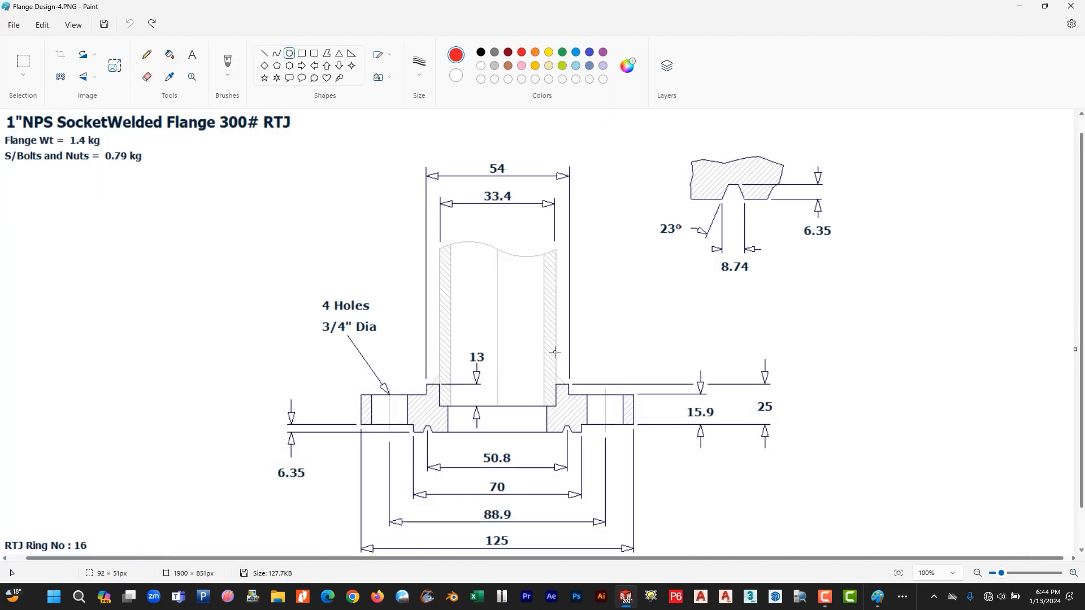
left_click_drag(415, 417, 448, 451)
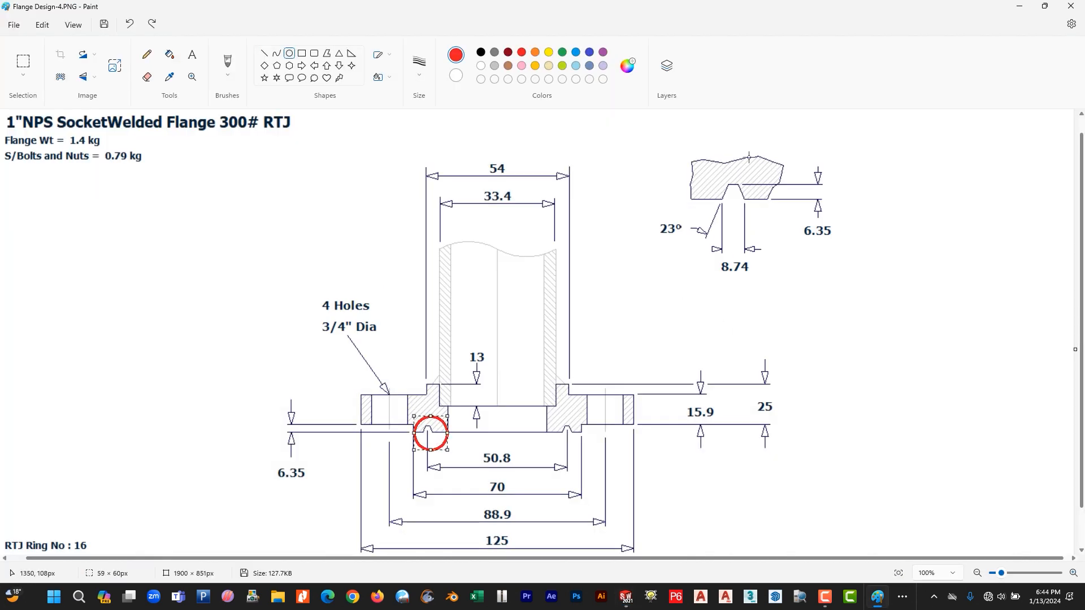
left_click_drag(637, 158, 876, 312)
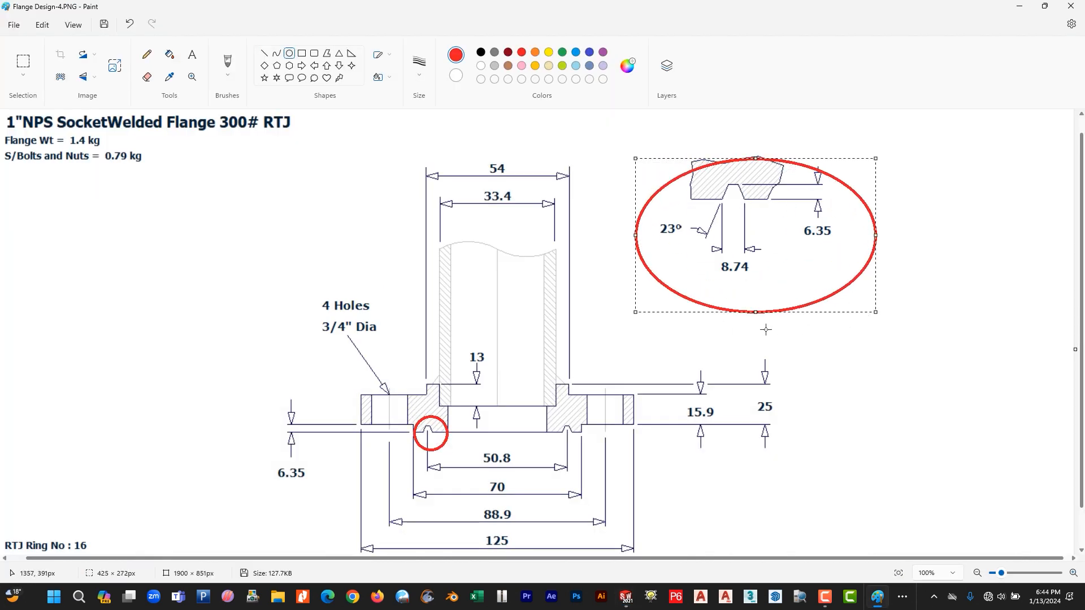
key("ctrl+z")
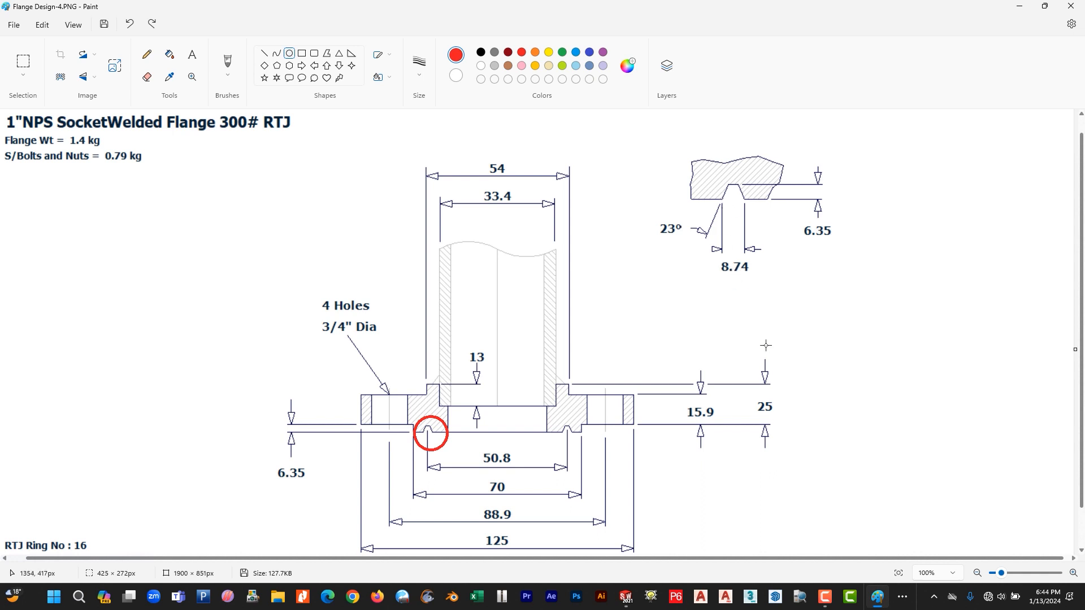
key("alt+Tab")
key("alt+Tab")
key("alt+Tab")
Step: Circle the 8.74 groove width in the detail view, close Calculator and return to the SOLIDWORKS sketch
left_click_drag(714, 249, 762, 297)
key("alt+Tab")
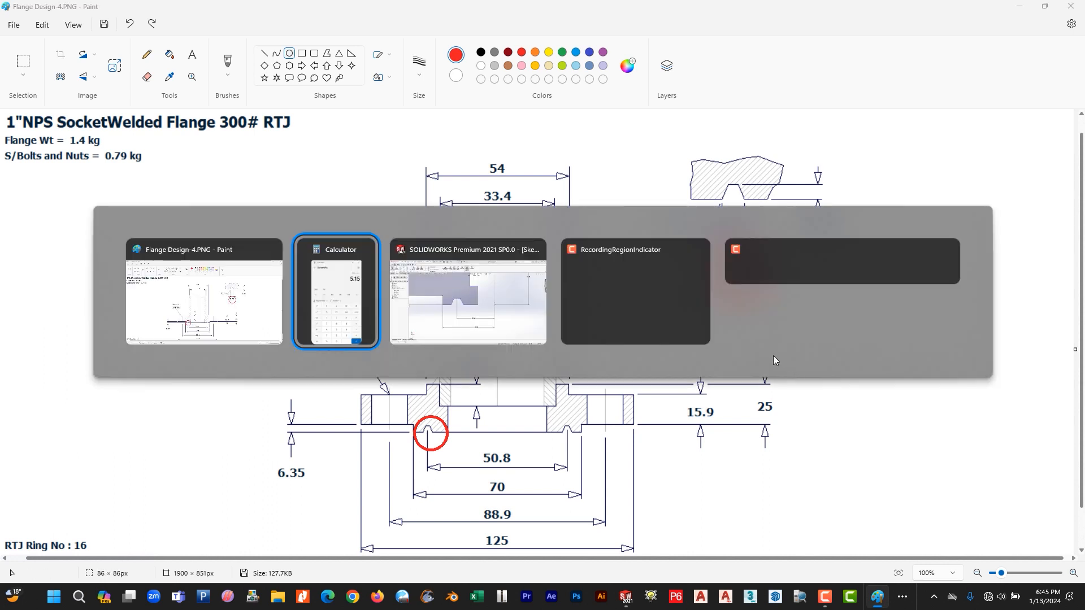
left_click(364, 249)
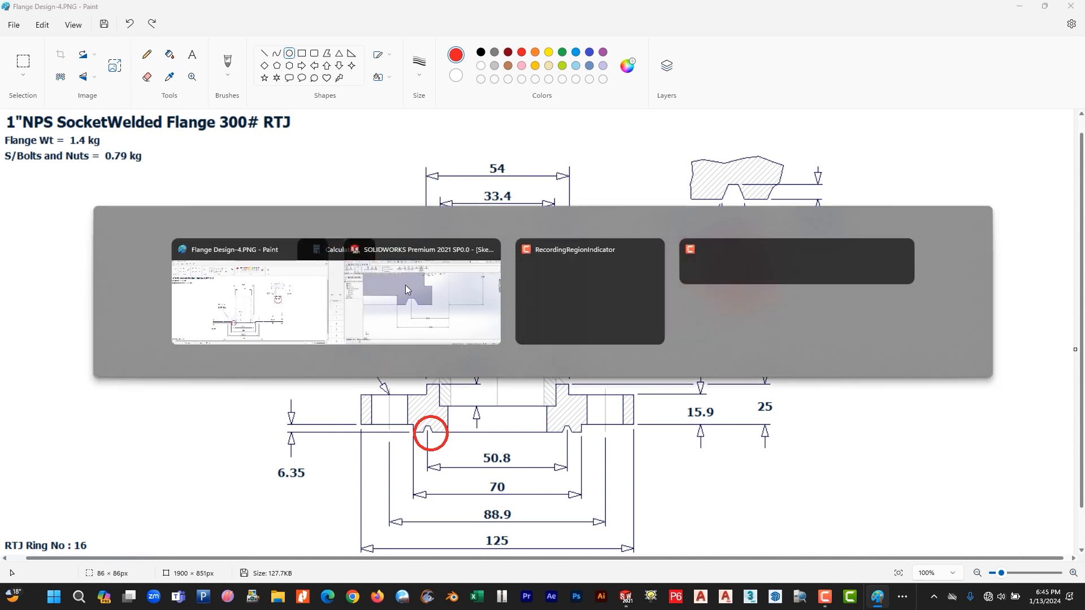
key("alt+Tab")
key("alt+Tab")
key("alt+Tab")
key("alt+Tab")
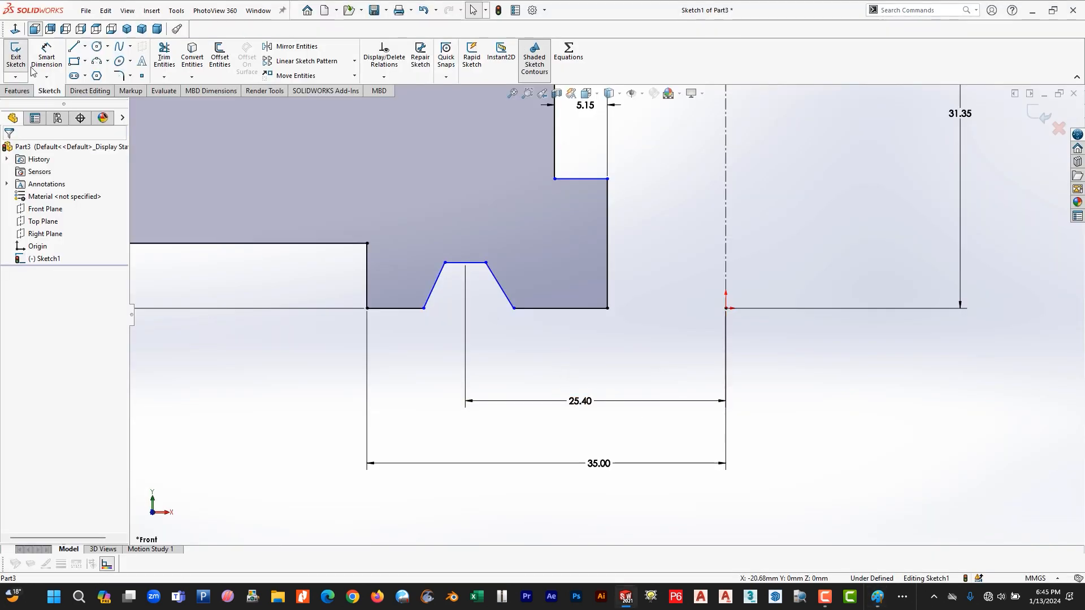
Step: Dimension the ring groove's opening between its two lower corner points and set its width to 8.74 mm
left_click(35, 65)
left_click(514, 308)
left_click(423, 308)
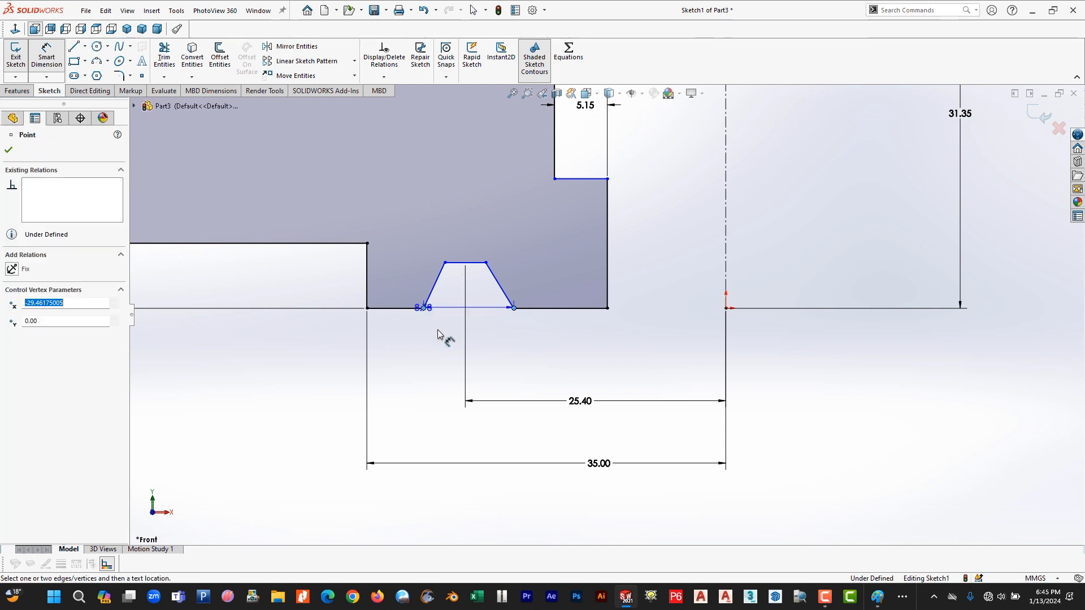
left_click(483, 353)
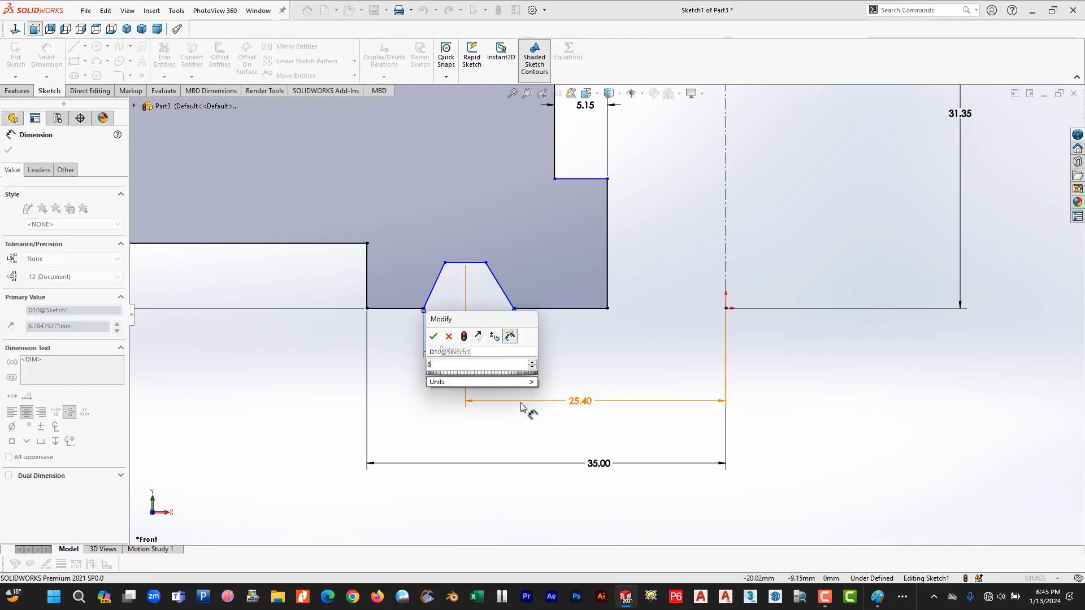
type("8.74")
key("Return")
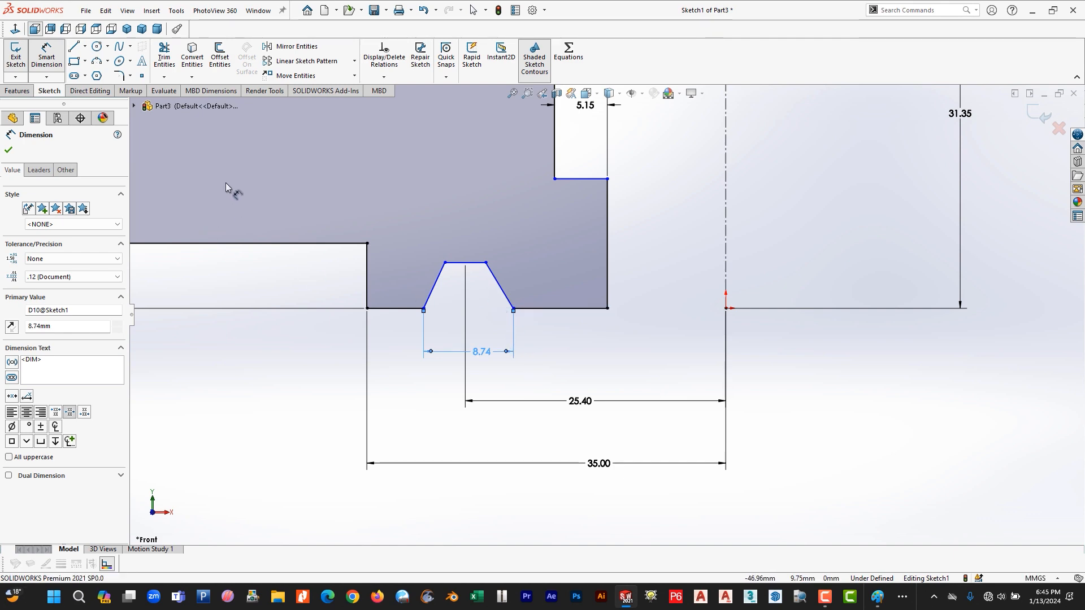
key("Escape")
Step: Switch to the Paint drawing, undo the circle around the 8.74 groove width, and return to the SOLIDWORKS sketch
key("alt+Tab")
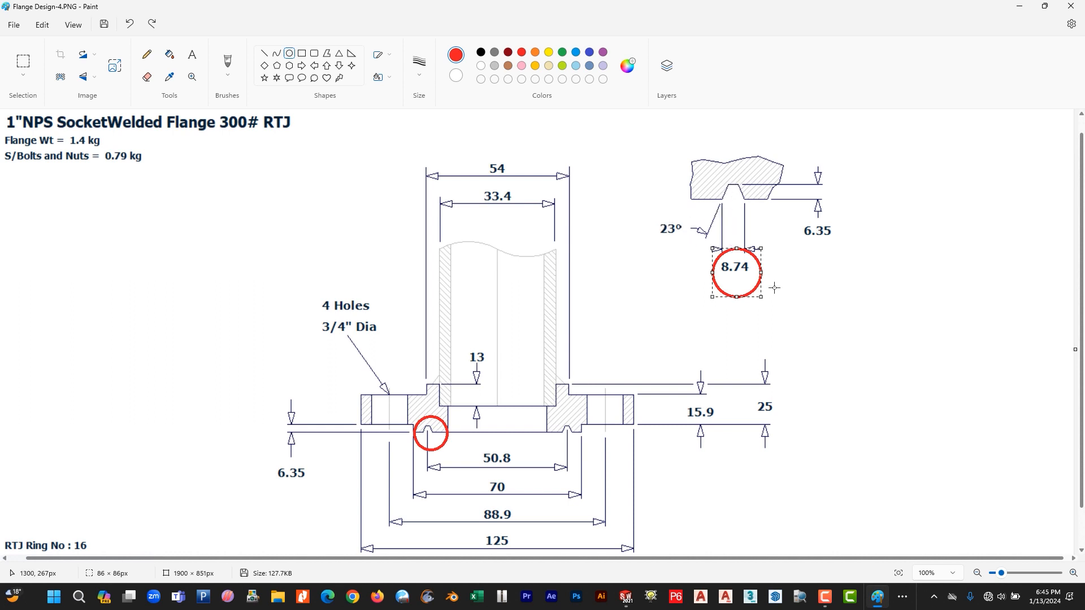
key("ctrl+z")
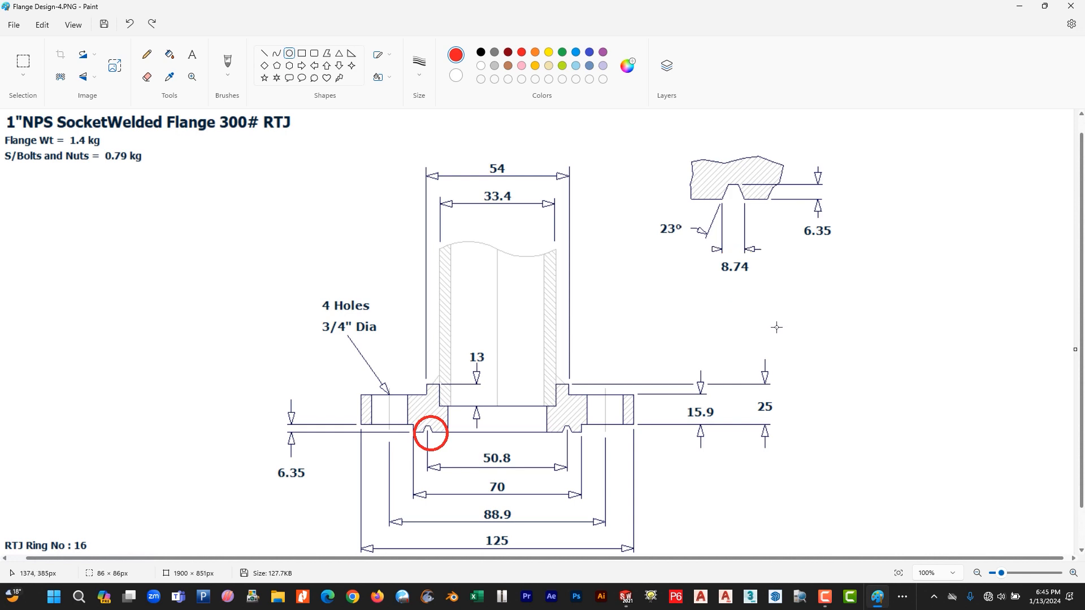
key("alt+Tab")
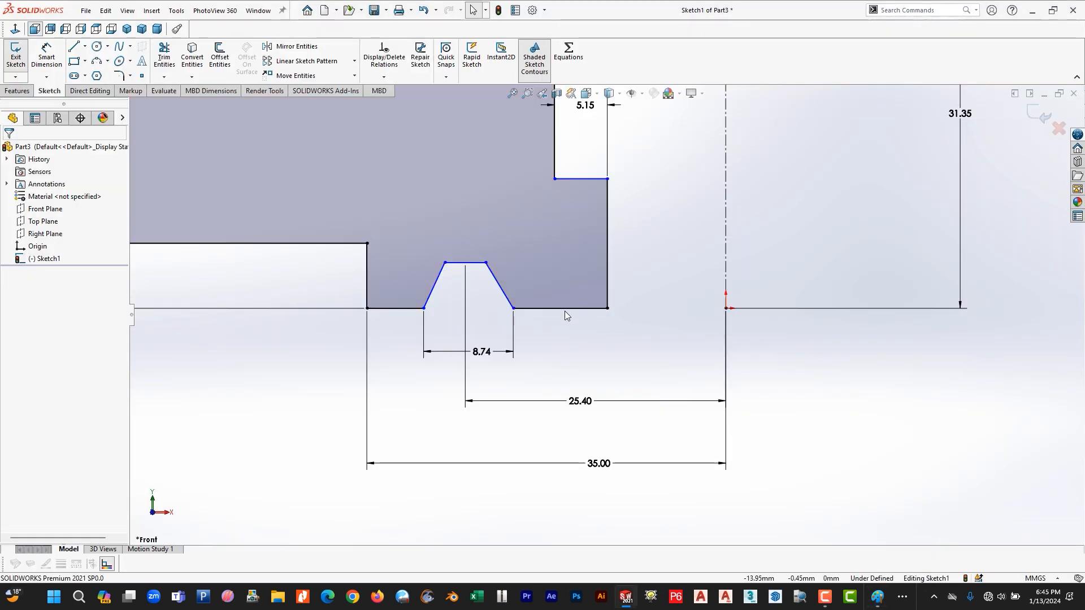
Step: Circle the 6.35 groove depth in the Paint drawing's detail view, undo the circle, and return to the SOLIDWORKS sketch
key("alt+Tab")
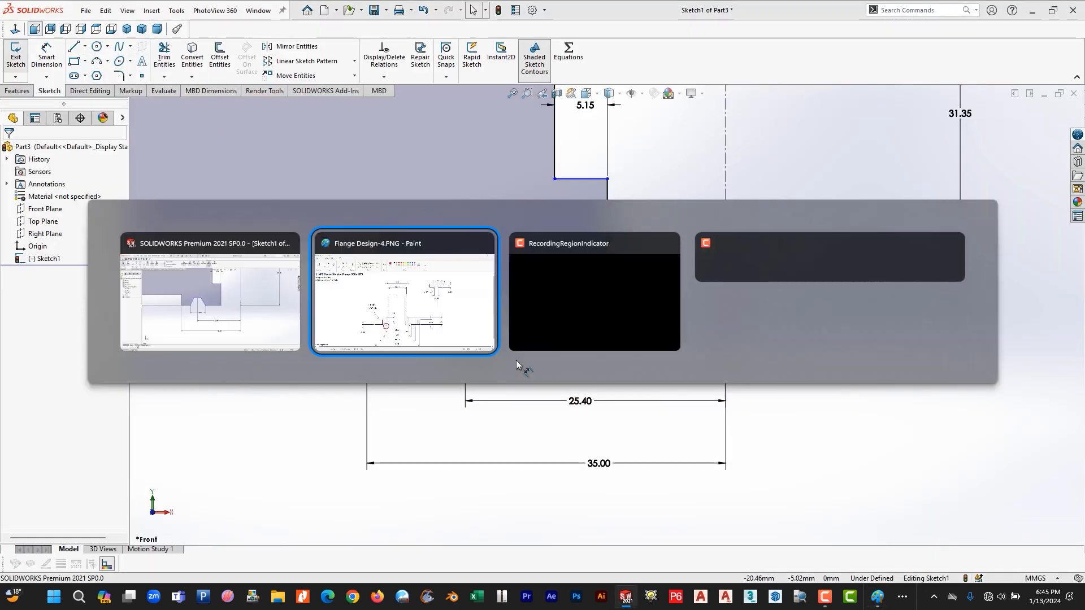
left_click_drag(793, 198, 854, 269)
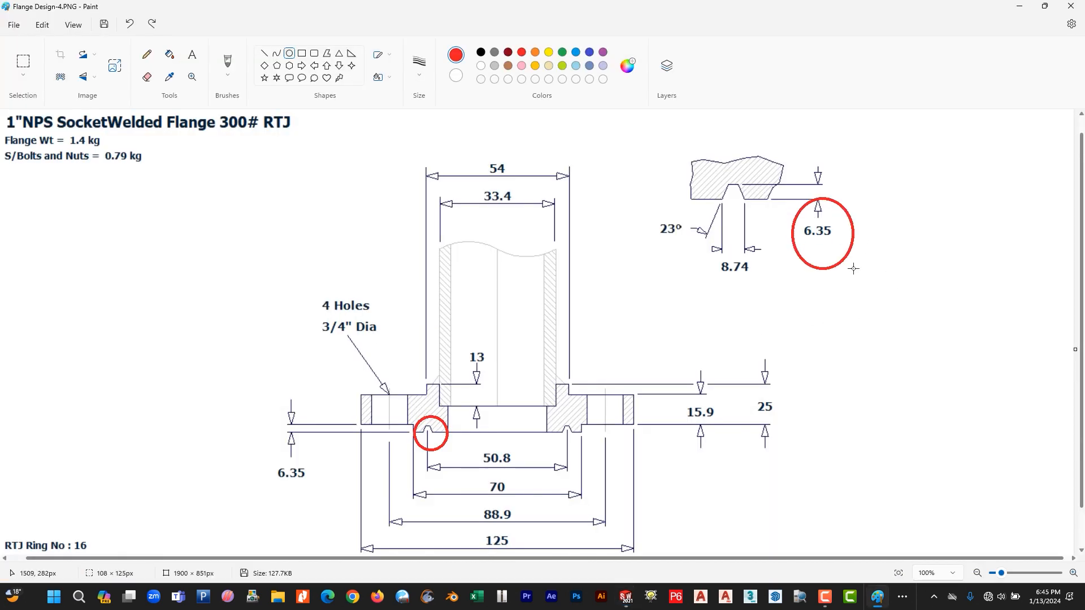
key("ctrl+z")
key("alt+Tab")
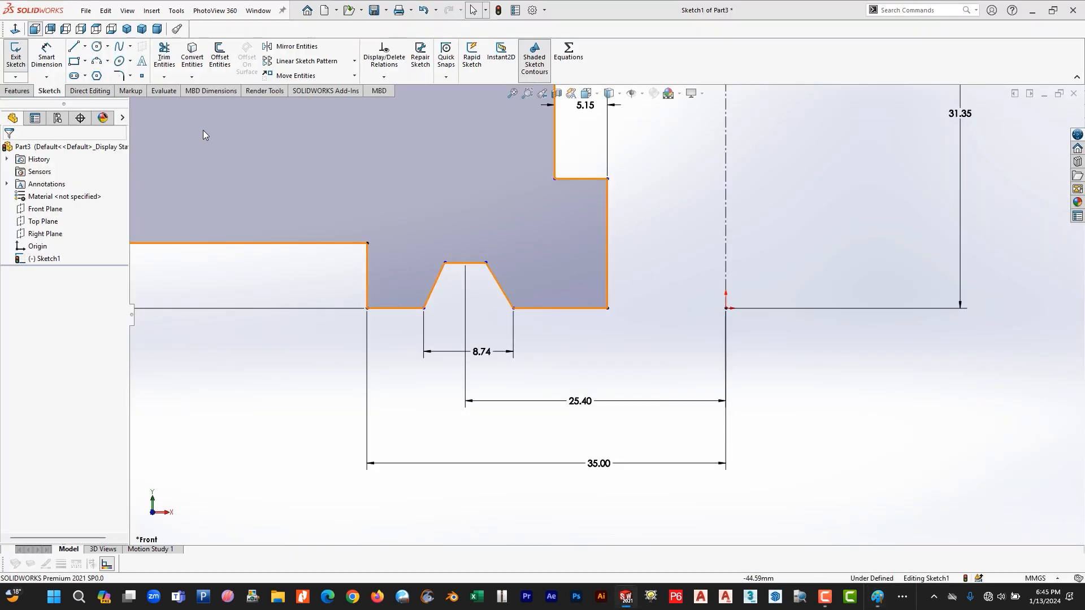
Step: Dimension the ring groove's depth between the inner wall's end points and set it to 6.35 mm
left_click(486, 263)
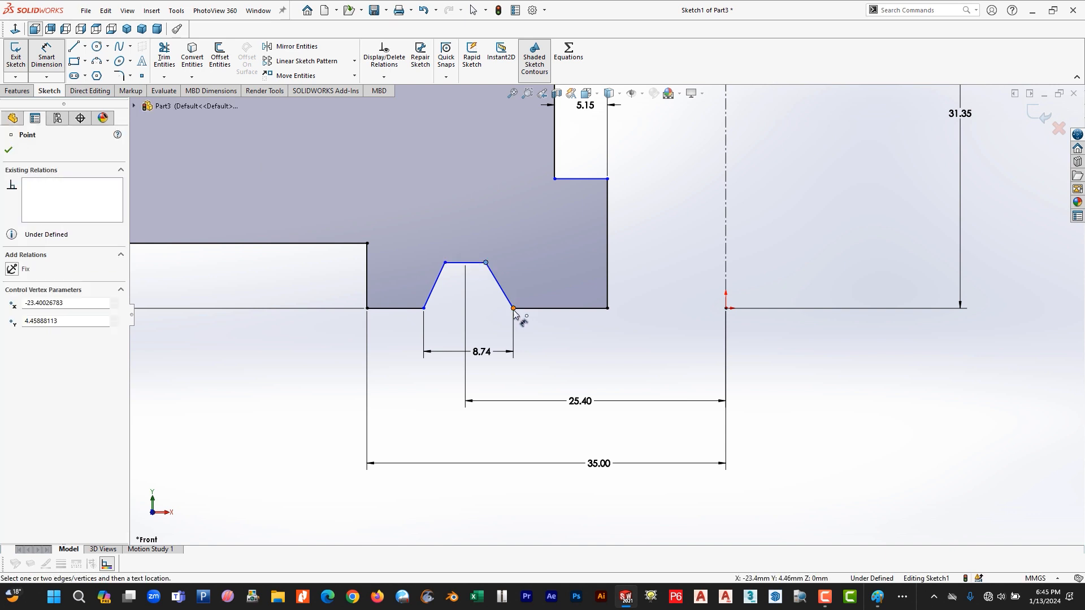
left_click(513, 308)
left_click(655, 283)
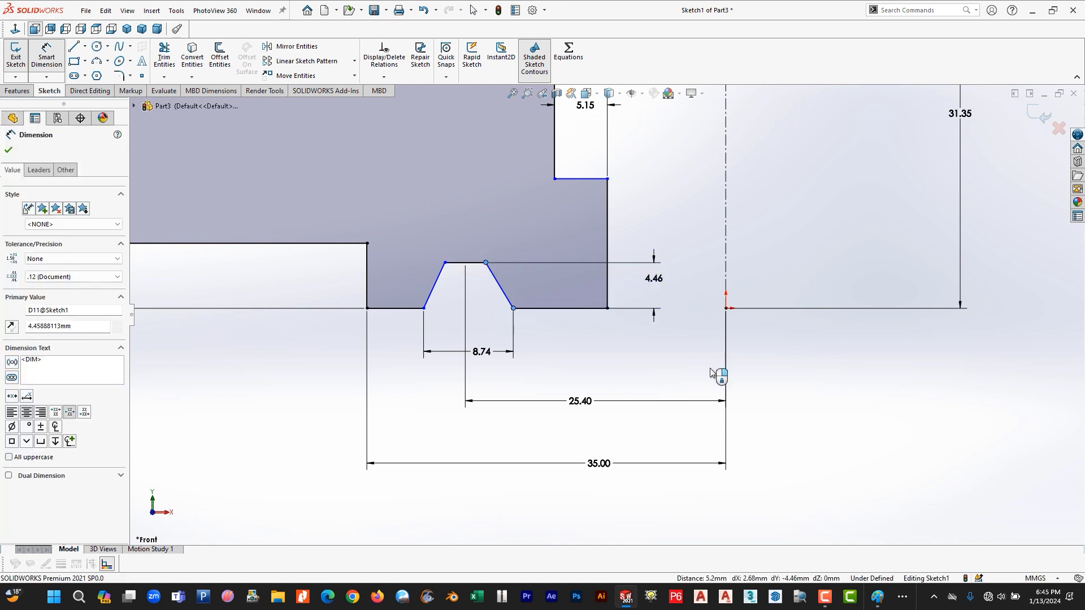
type("6.35")
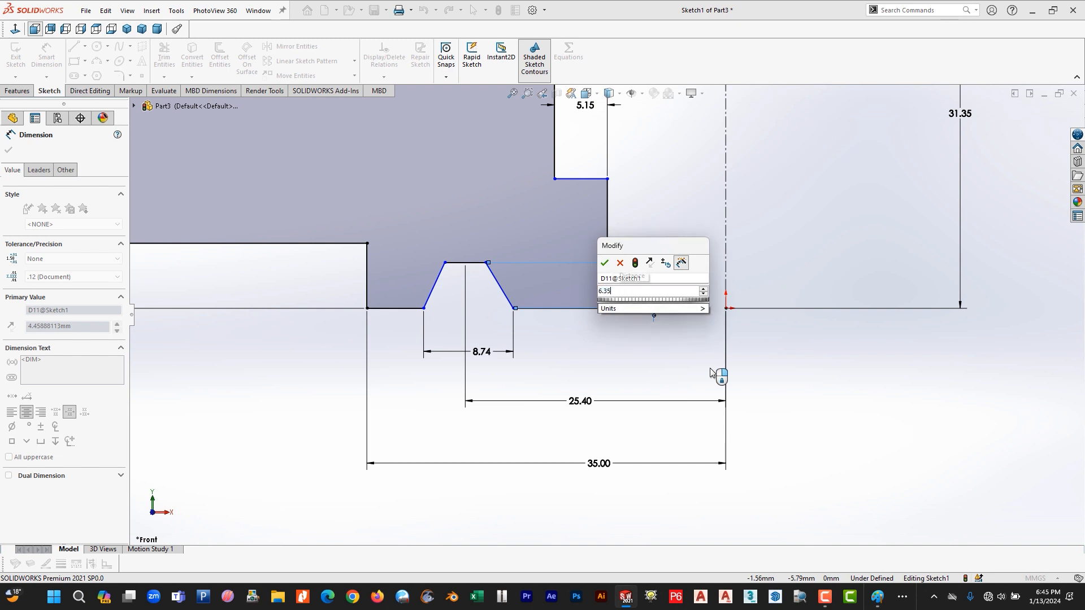
key("Return")
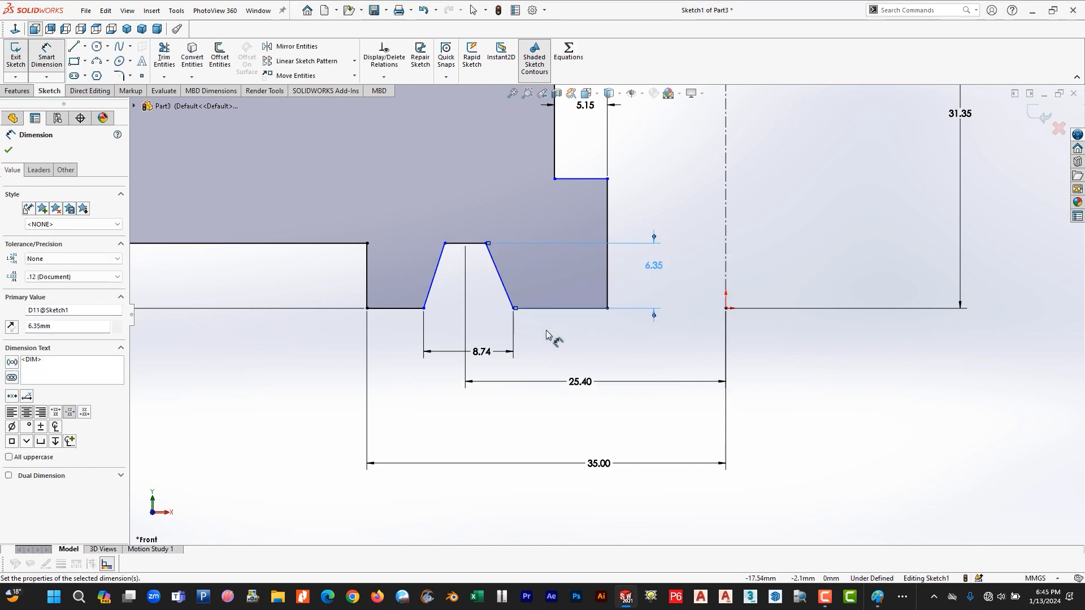
key("Escape")
Step: Draw a horizontal centerline about 6.7 mm long from the groove's inner upper corner toward the revolve axis
left_click(85, 46)
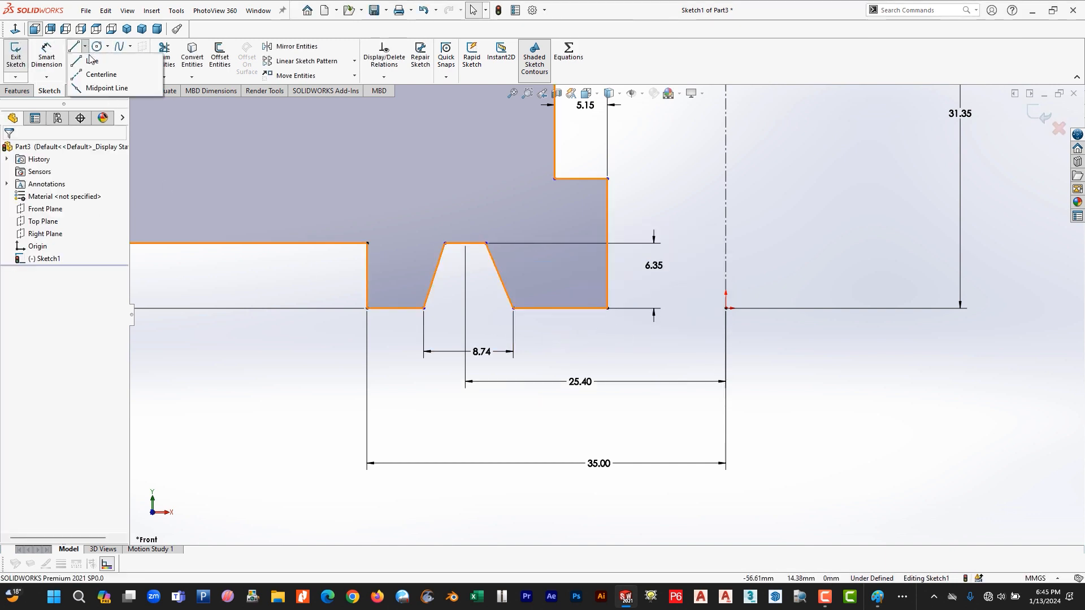
left_click(99, 74)
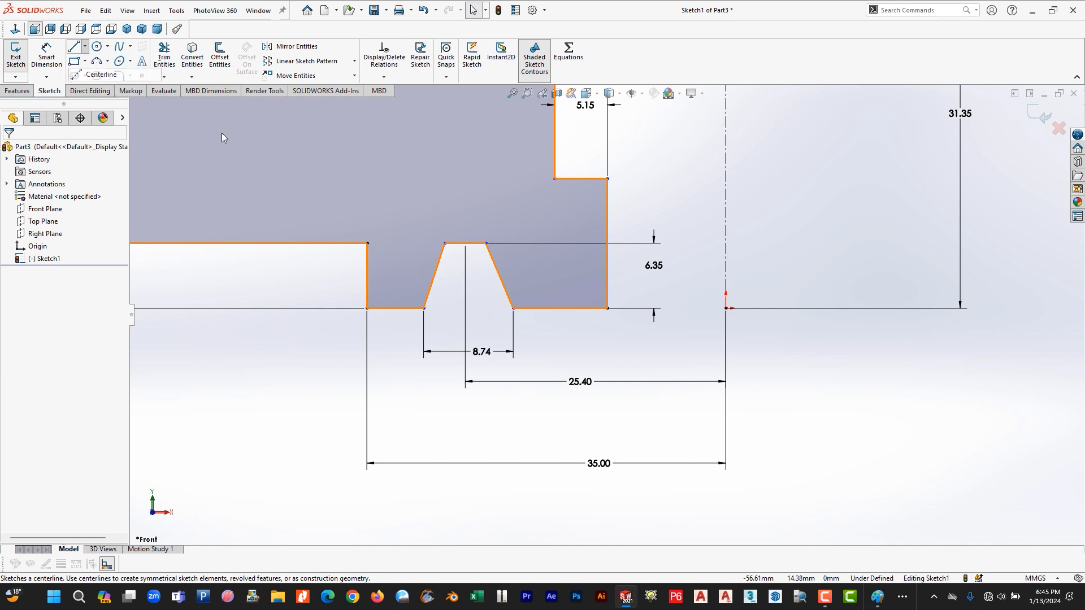
left_click(487, 244)
left_click(555, 243)
key("Escape")
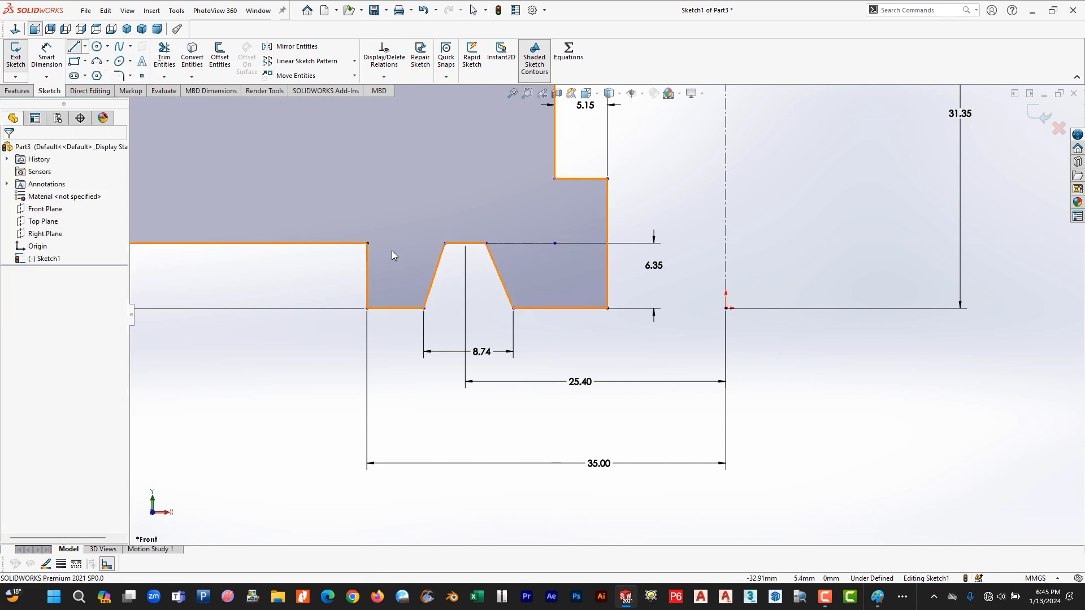
Step: Draw a horizontal centerline about 4 mm long from the groove's outer upper corner, pointing away from the revolve axis
left_click(85, 46)
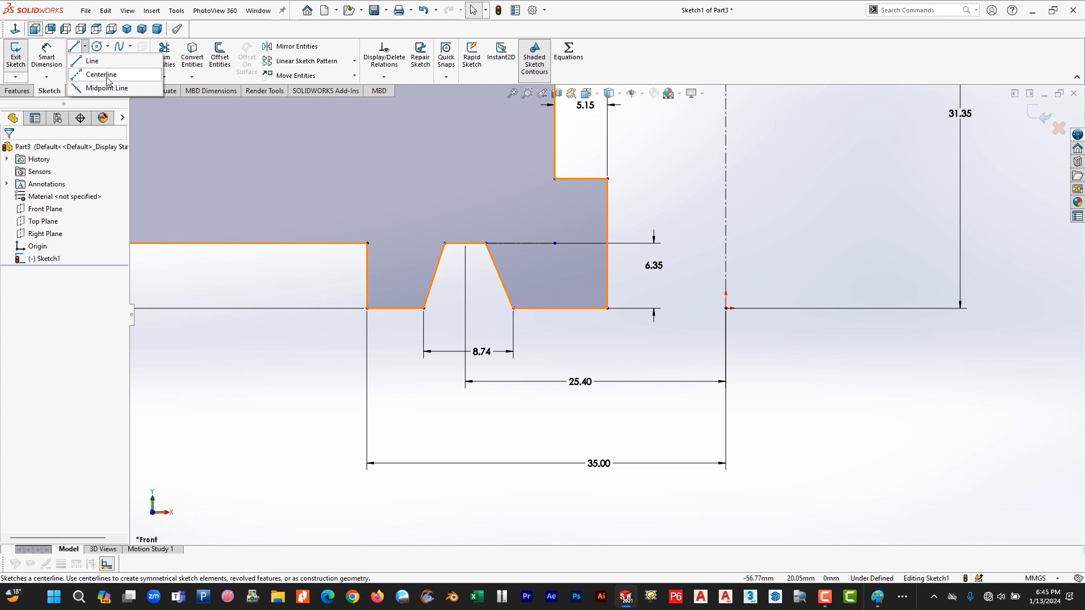
left_click(99, 71)
left_click(444, 244)
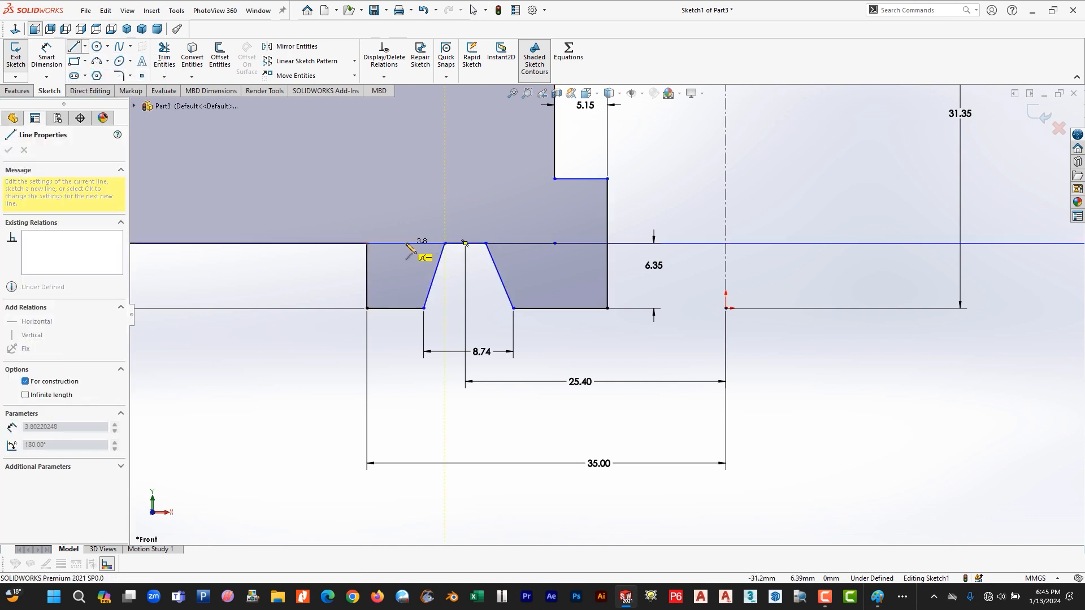
left_click(404, 244)
key("Escape")
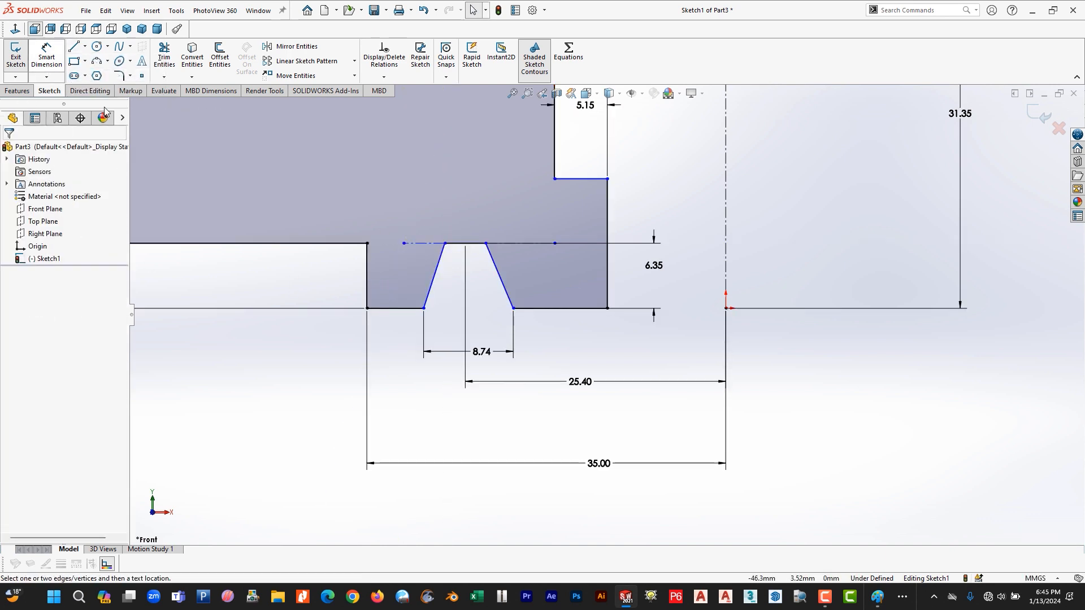
Step: Dimension the angle between the groove's inner sloped wall and its adjoining centerline as 67°
left_click(46, 62)
left_click(520, 248)
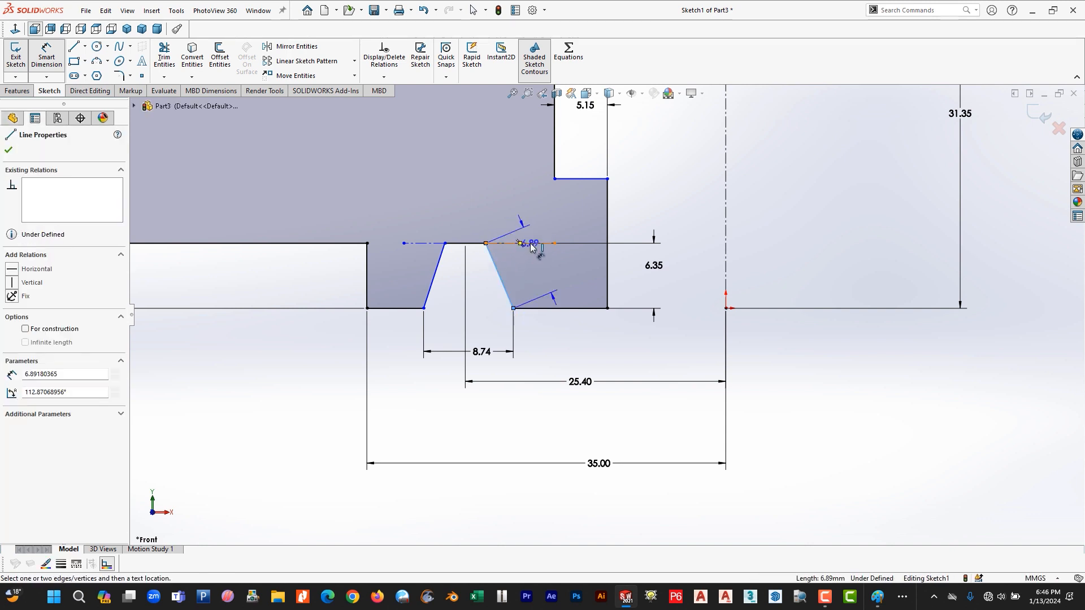
left_click(498, 268)
left_click(541, 247)
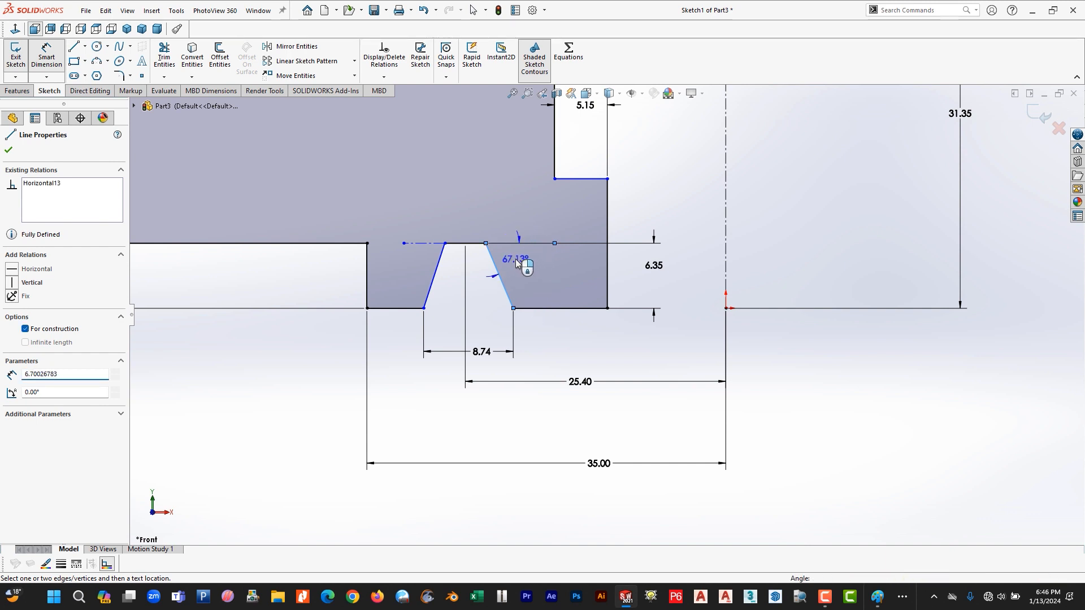
left_click(551, 338)
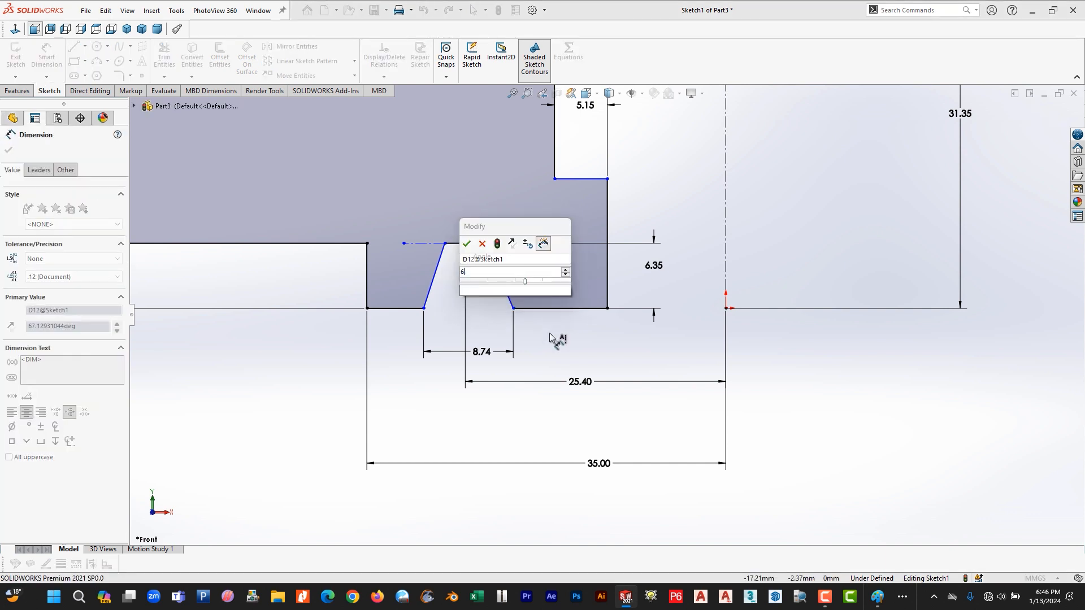
key("Return")
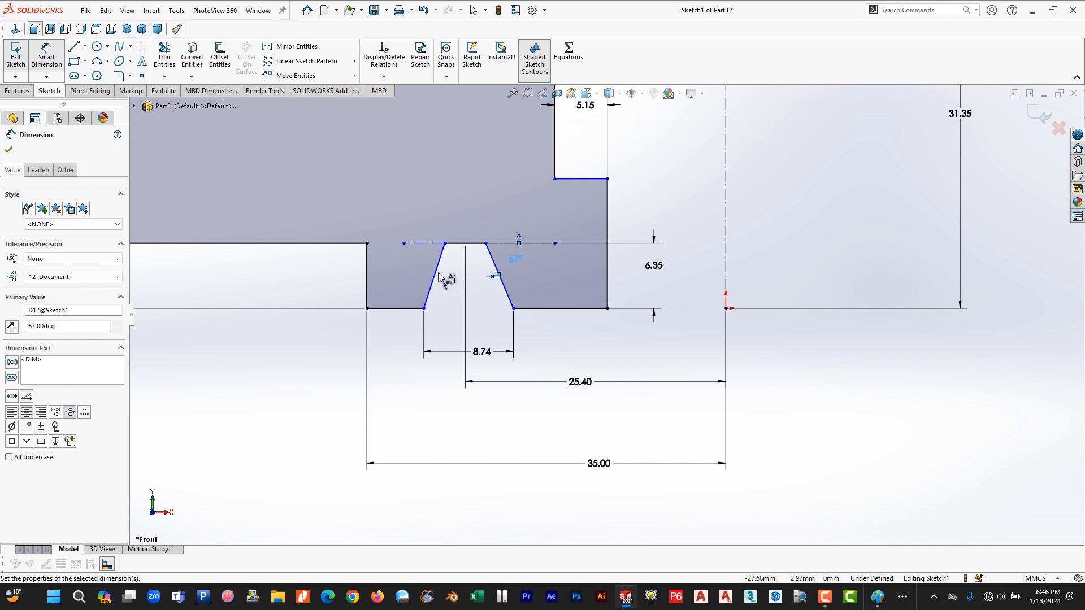
Step: Dimension the angle between the groove's outer sloped wall and its adjoining centerline as 67°
left_click(420, 246)
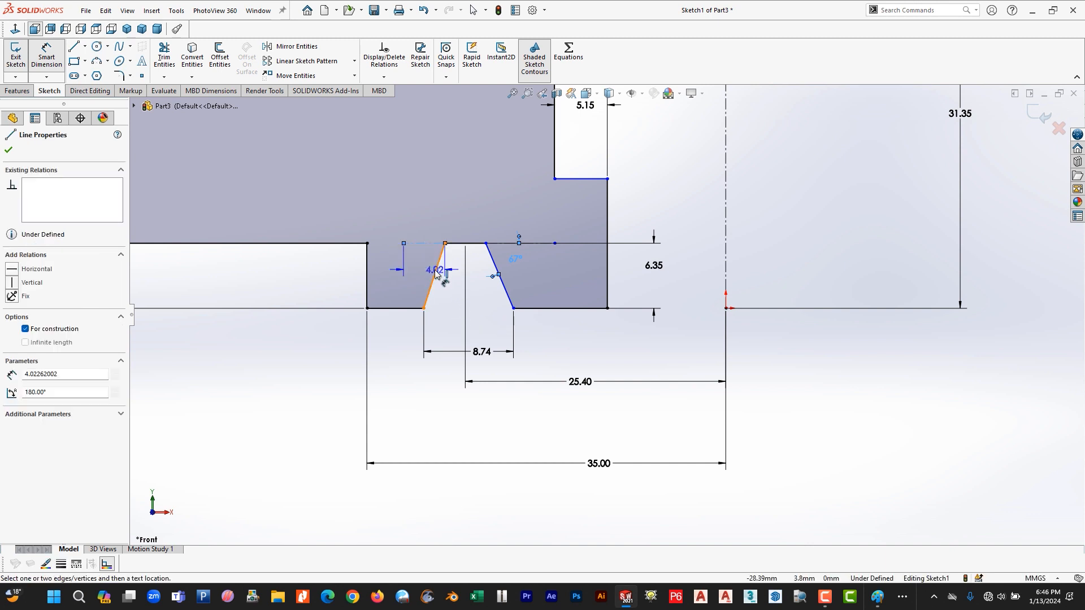
left_click(437, 268)
left_click(427, 258)
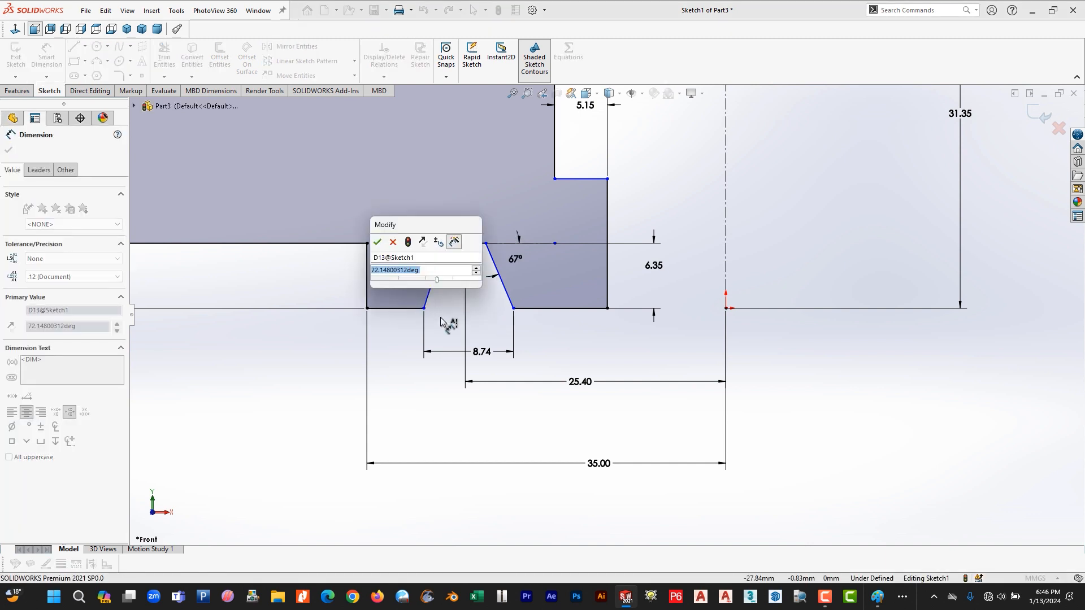
key("Return")
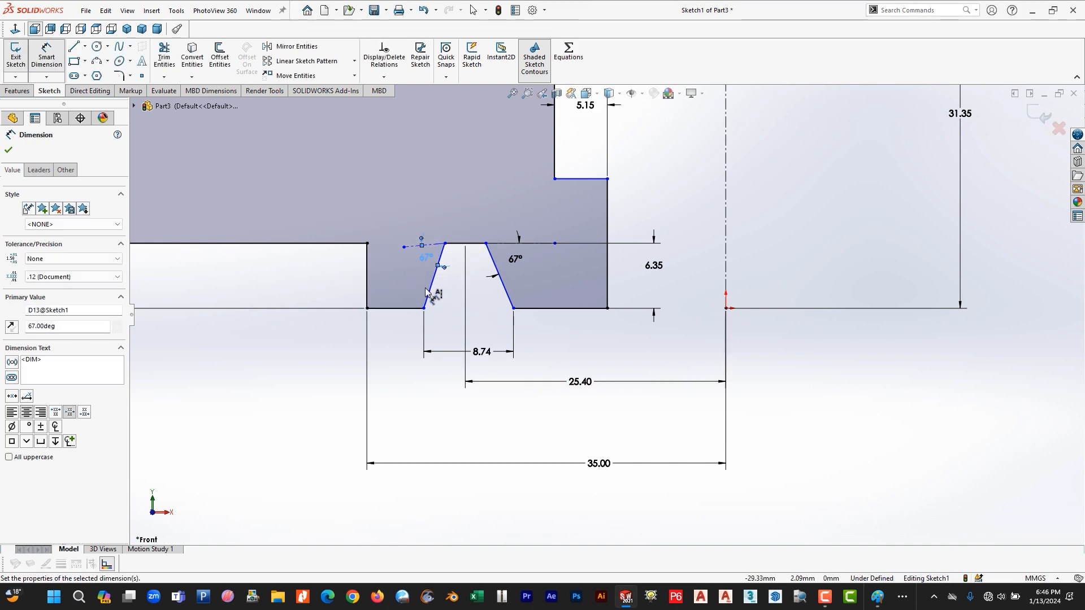
key("Escape")
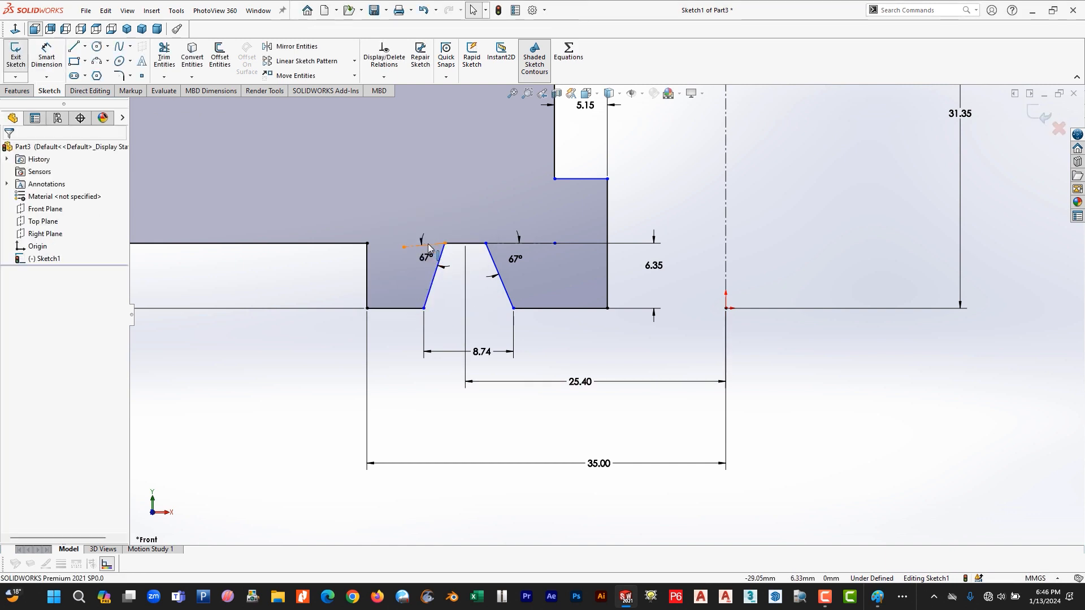
Step: Add a Horizontal relation to the centerline at the groove's outer upper corner
left_click(434, 248)
left_click(461, 194)
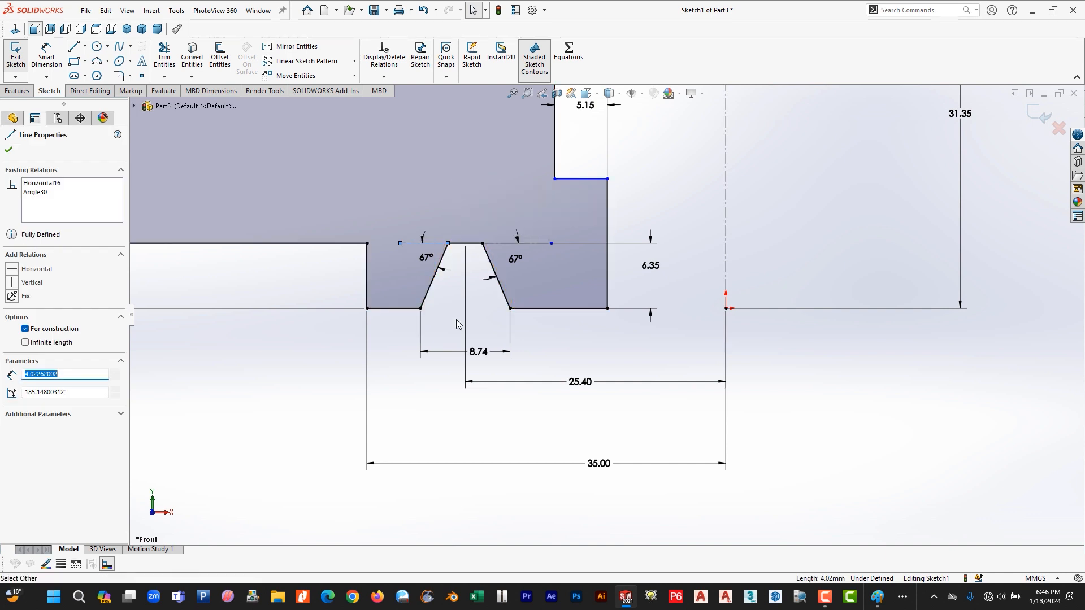
key("Escape")
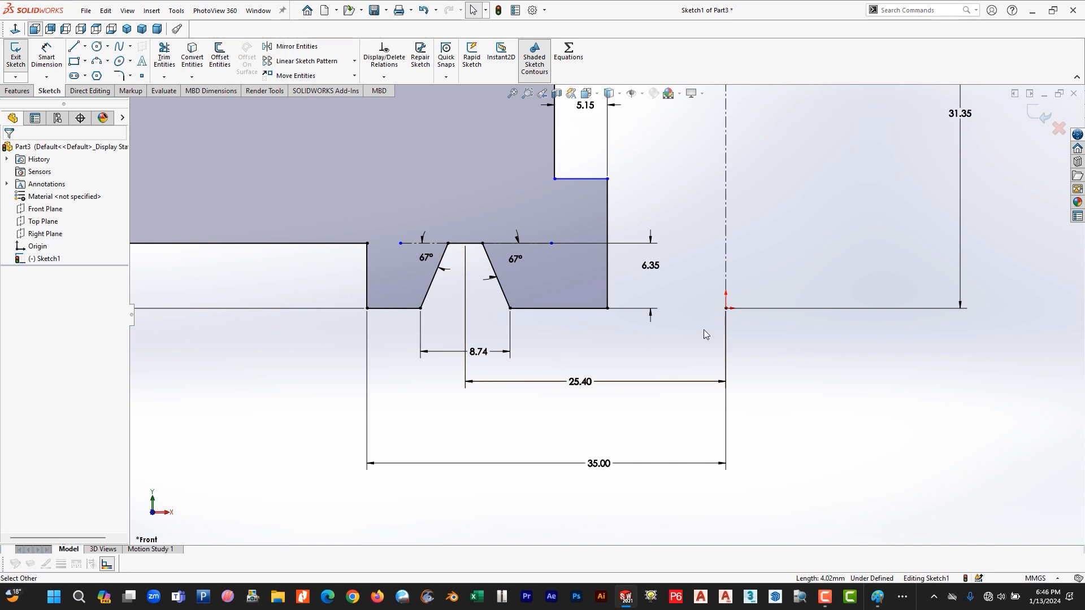
Step: Revolve the flange half-section profile 360° around the vertical centerline at the origin
scroll(636, 341, "up", 4)
scroll(643, 355, "up", 1)
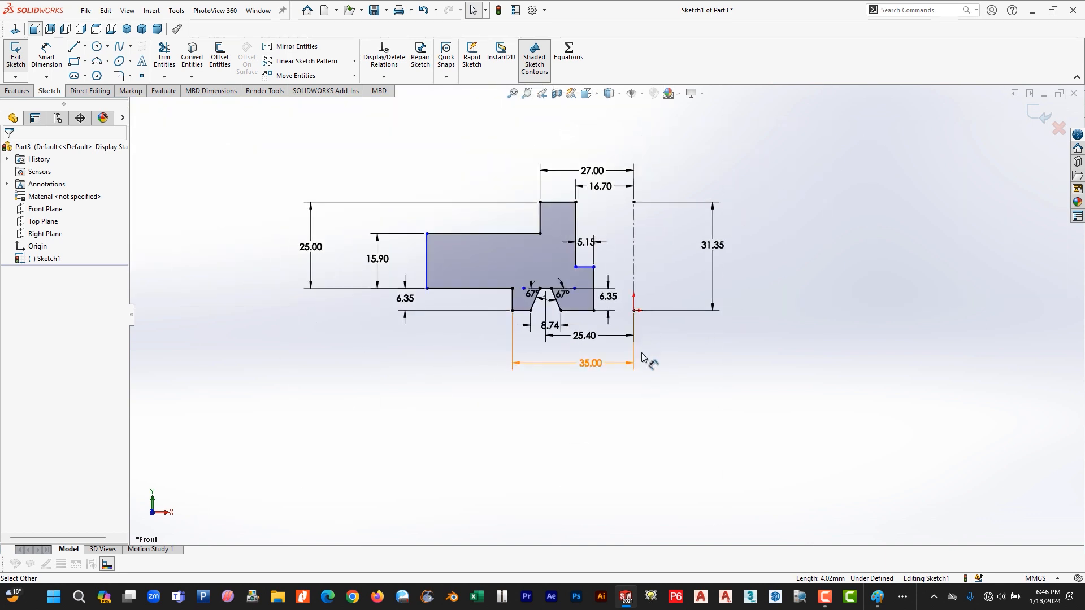
scroll(573, 326, "down", 1)
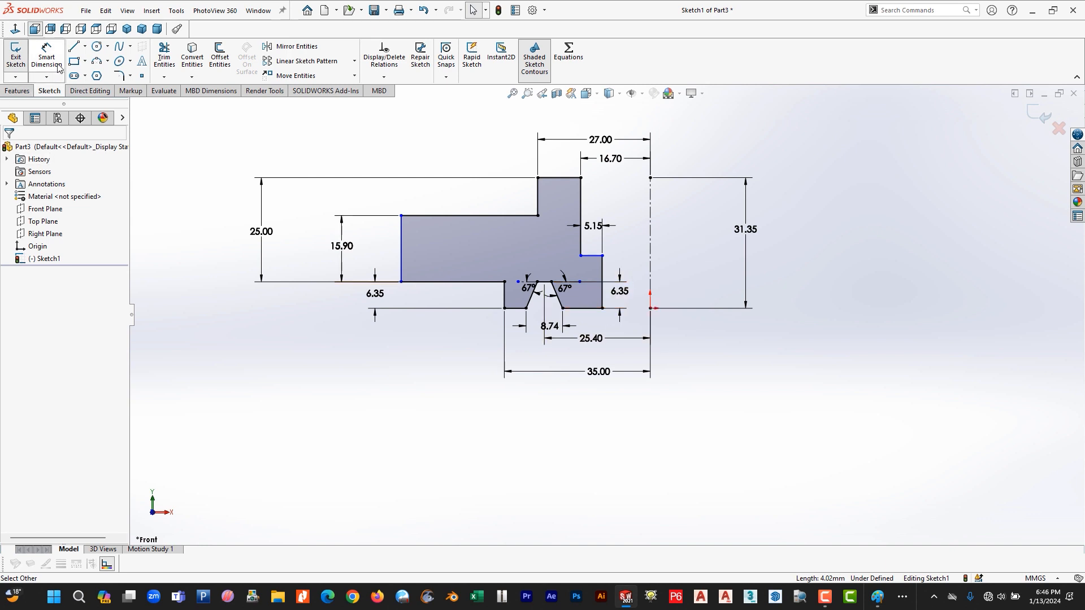
left_click(18, 90)
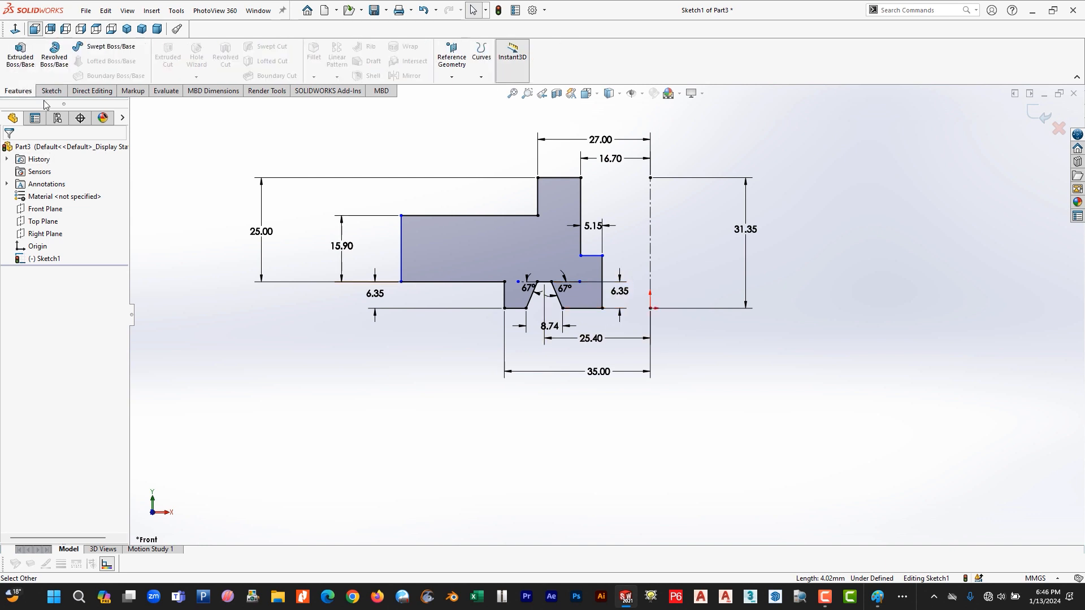
left_click(54, 57)
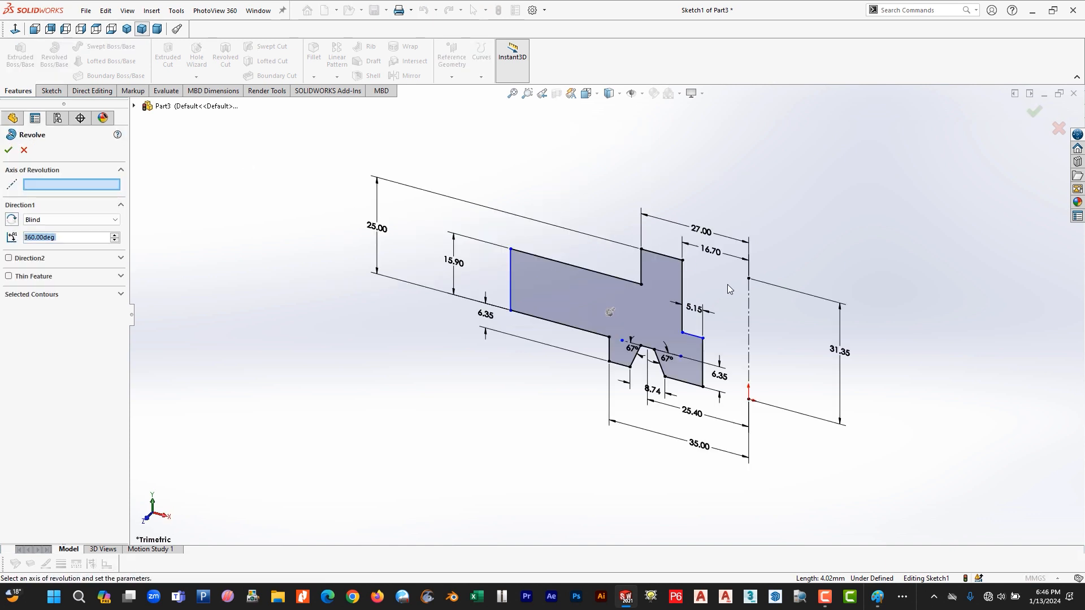
left_click(749, 305)
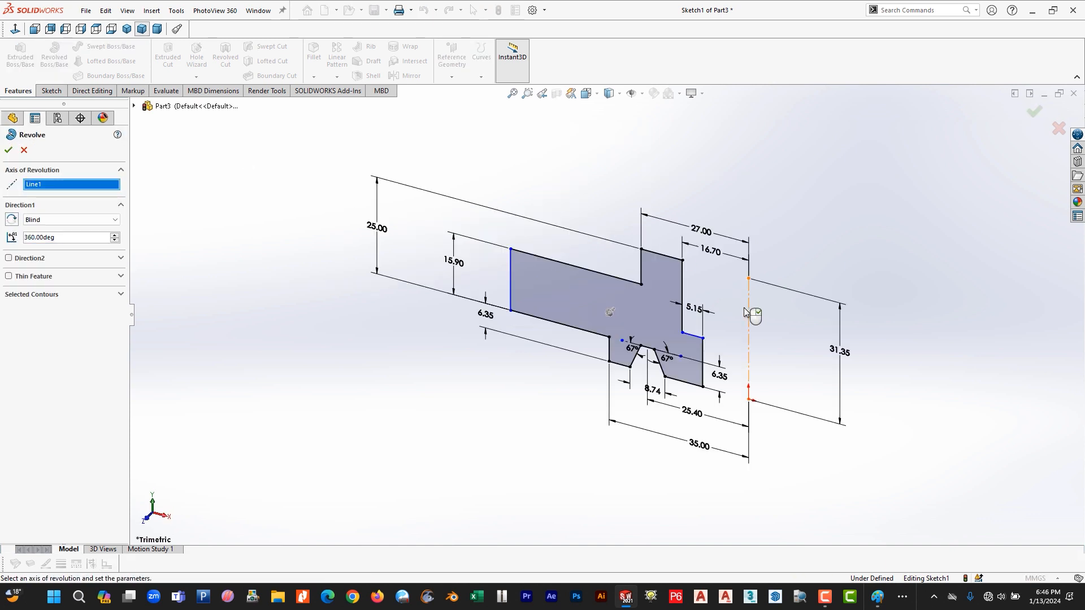
left_click(8, 152)
Step: Start a sketch on the flange's upper annular face and draw a circle about 21 mm in diameter, level with the origin and about 43.7 mm from it
middle_click_drag(407, 431, 513, 349)
left_click(527, 320)
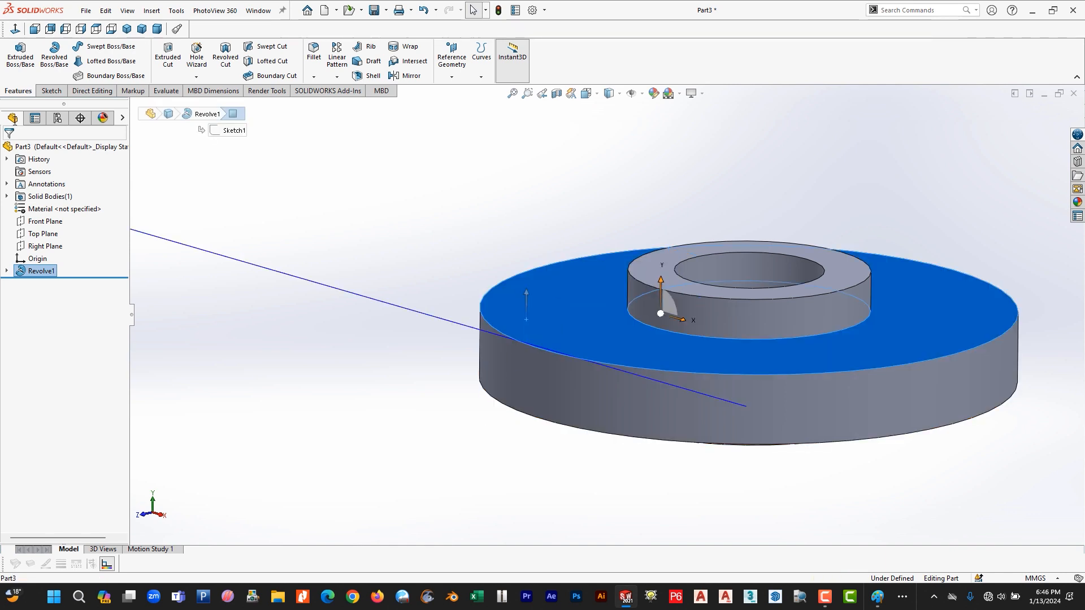
left_click(51, 91)
left_click(16, 55)
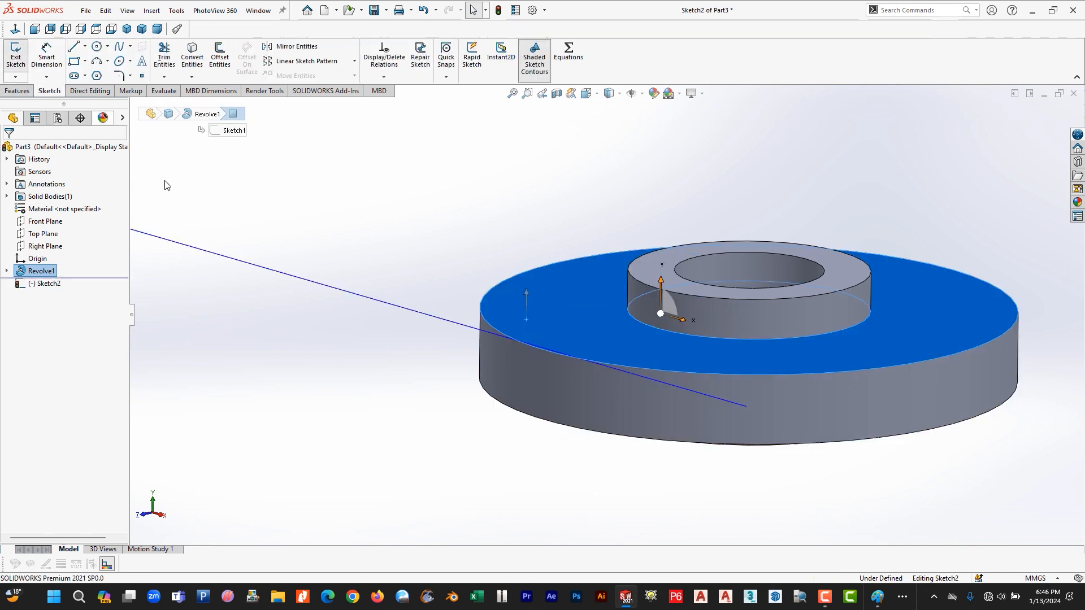
left_click(98, 47)
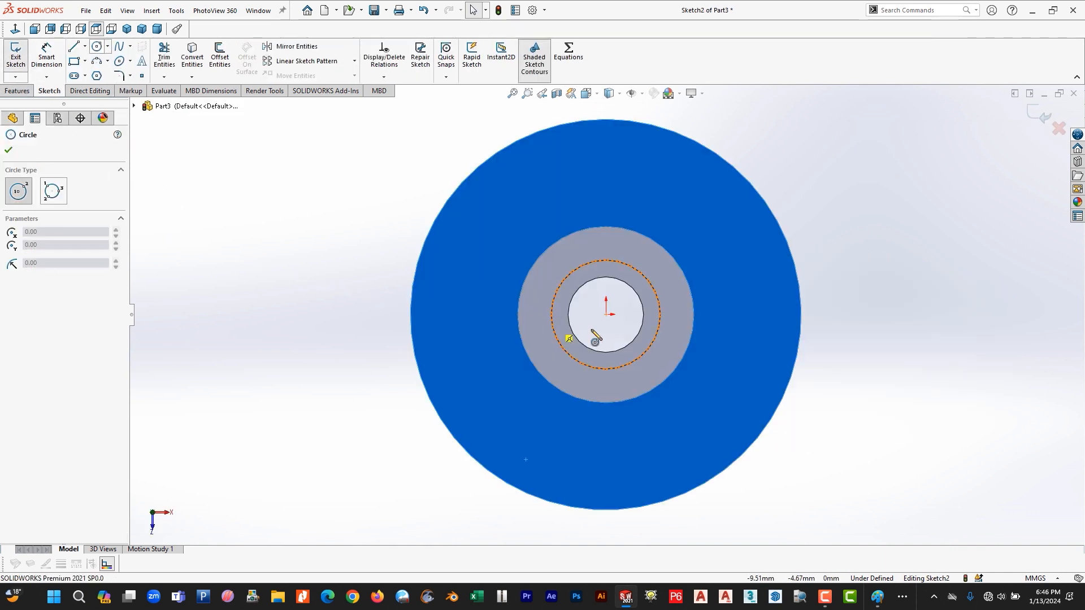
left_click(463, 315)
left_click(482, 344)
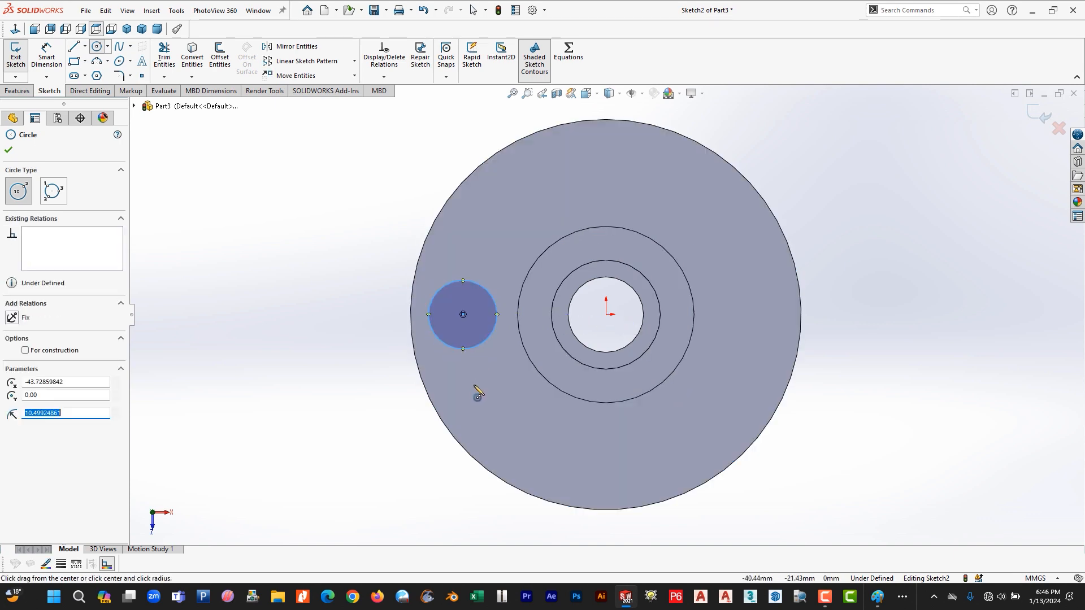
key("Escape")
Step: Switch to the reference drawing in Paint, circle the "4 Holes 3/4" Dia" callout in red, and return to SOLIDWORKS
key("alt+Tab")
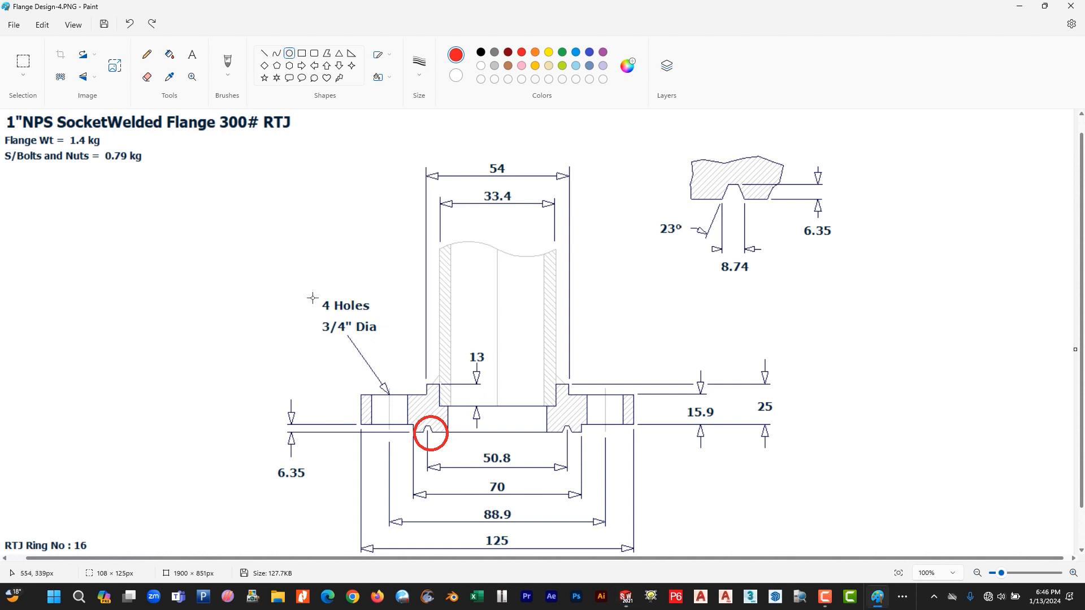
left_click_drag(305, 278, 403, 365)
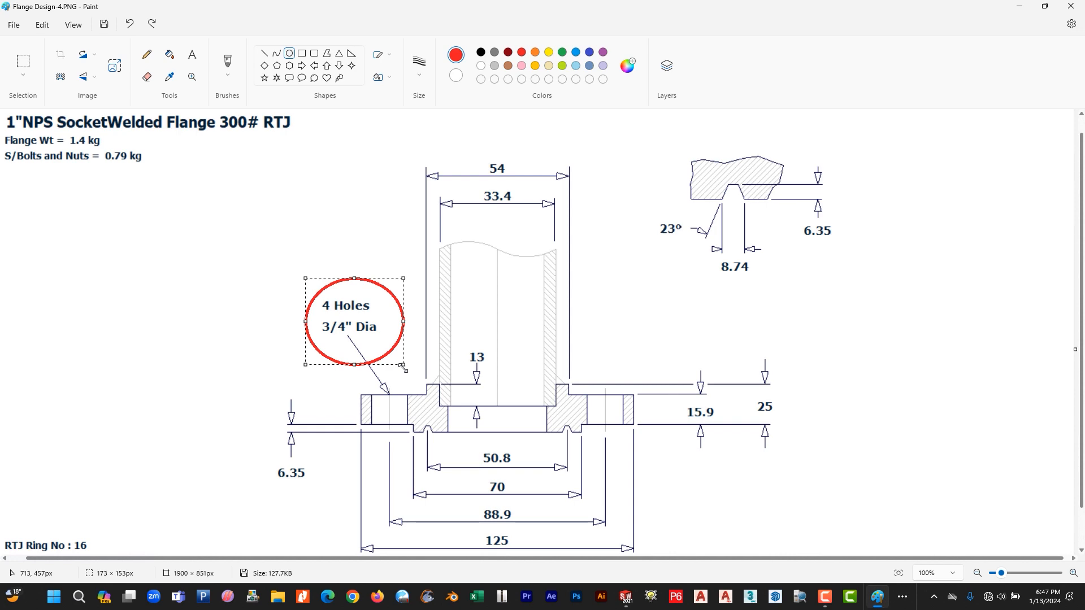
key("alt+Tab")
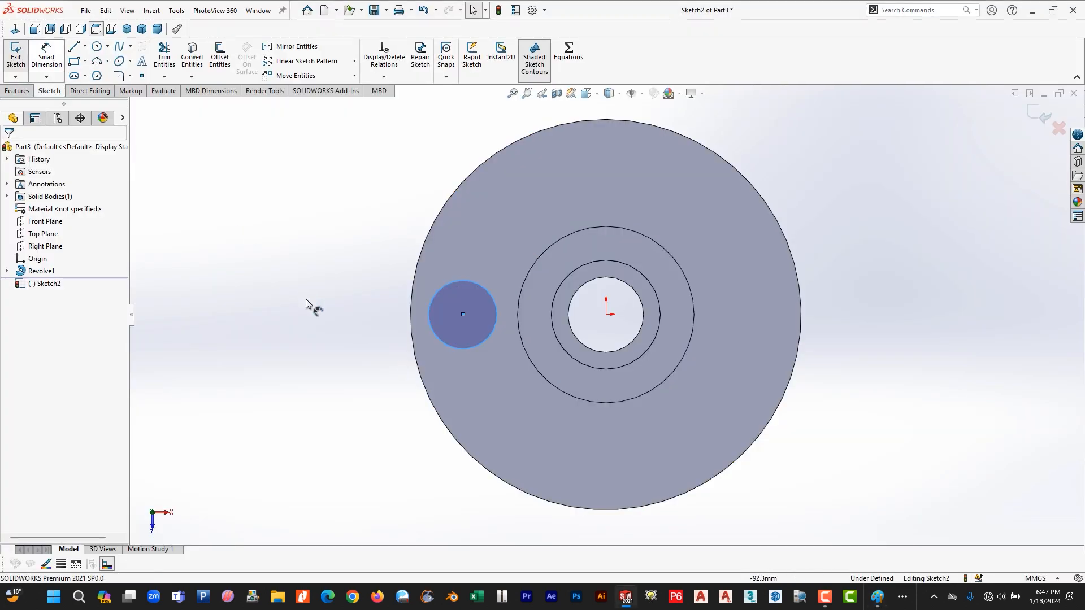
Step: Dimension the bolt hole circle's diameter as 19.05 mm
left_click(427, 331)
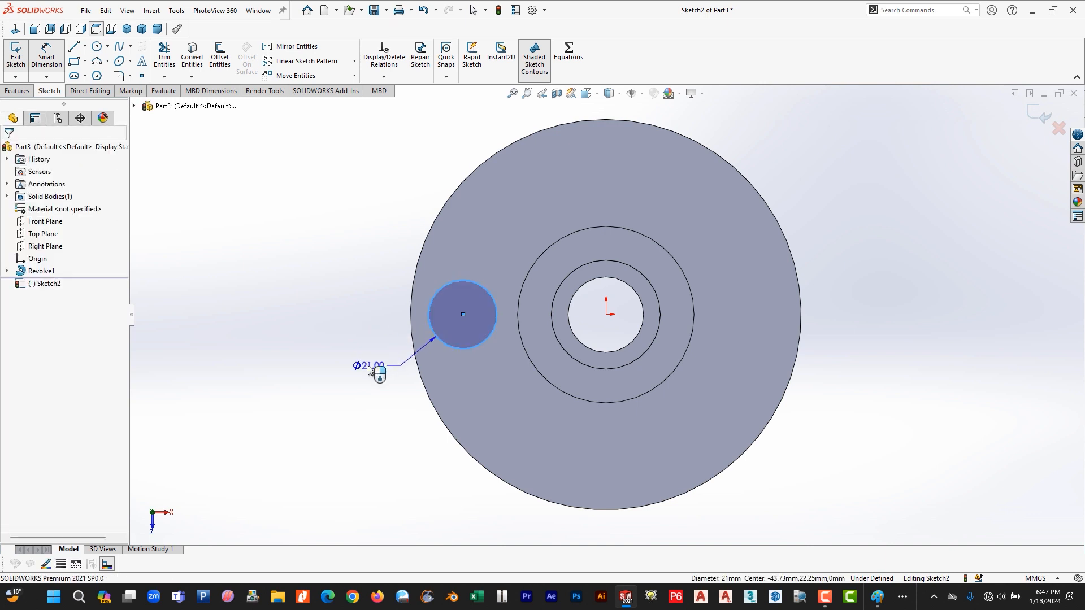
left_click(368, 365)
type("19.05")
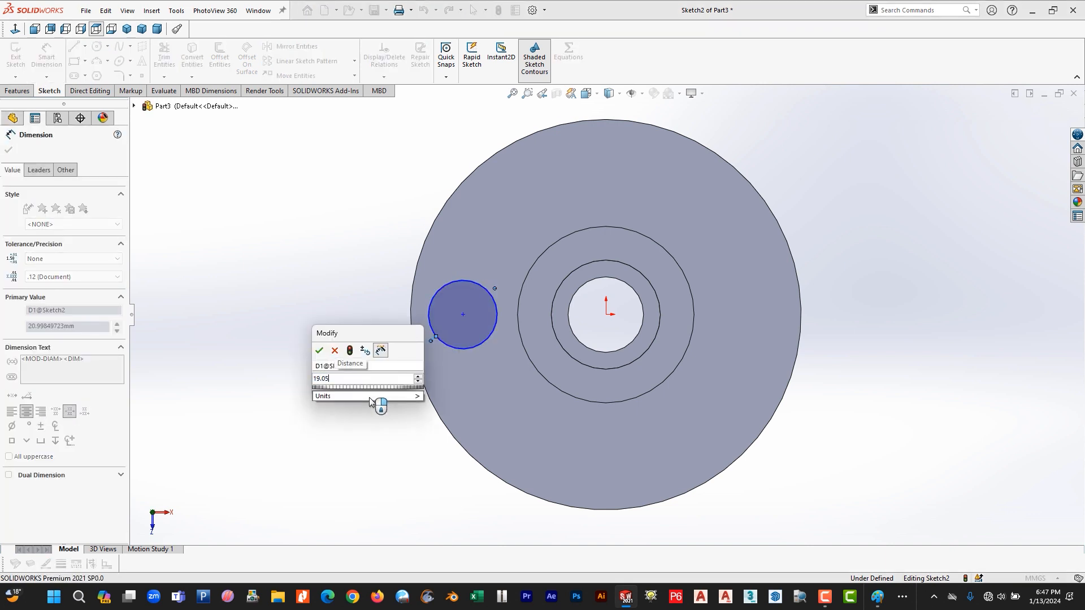
key("Return")
key("Escape")
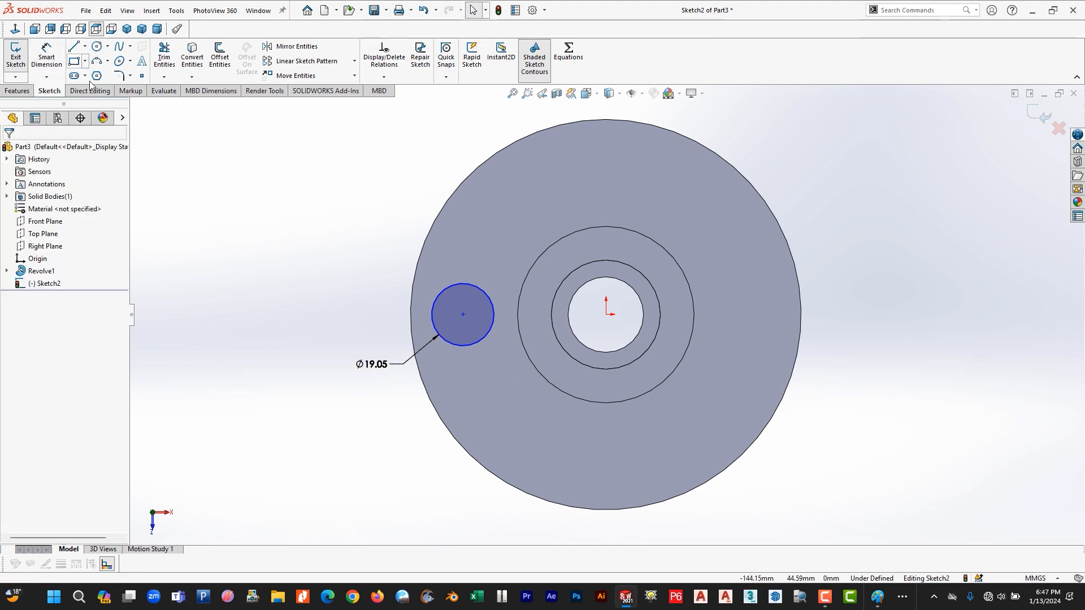
Step: Check the bolt circle diameter on the Paint drawing, replacing the earlier red mark with a temporary one around 88.9, and return to SOLIDWORKS
key("alt+Tab")
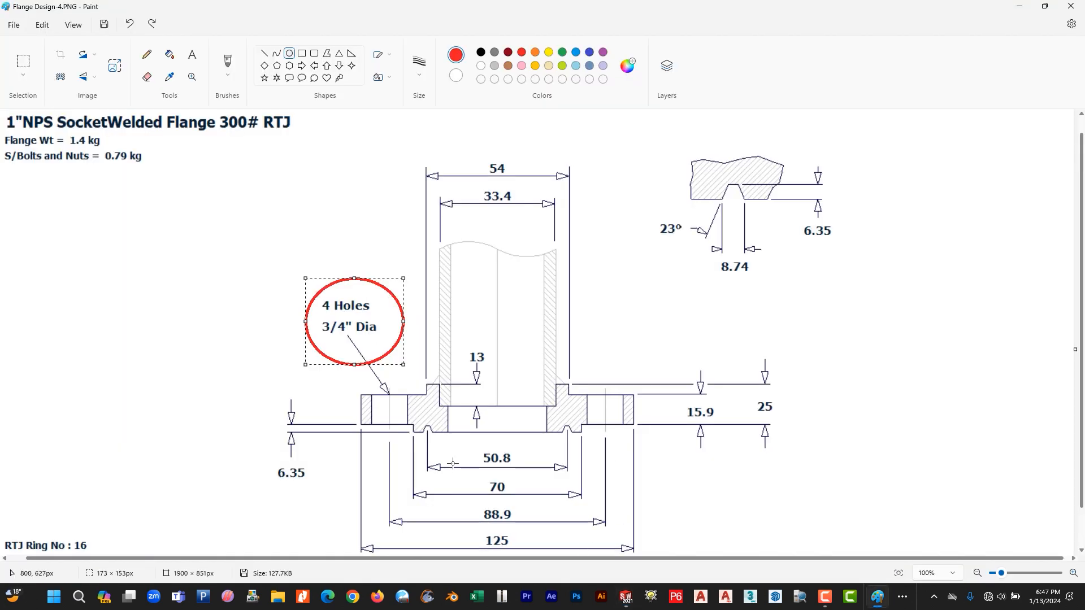
key("ctrl+z")
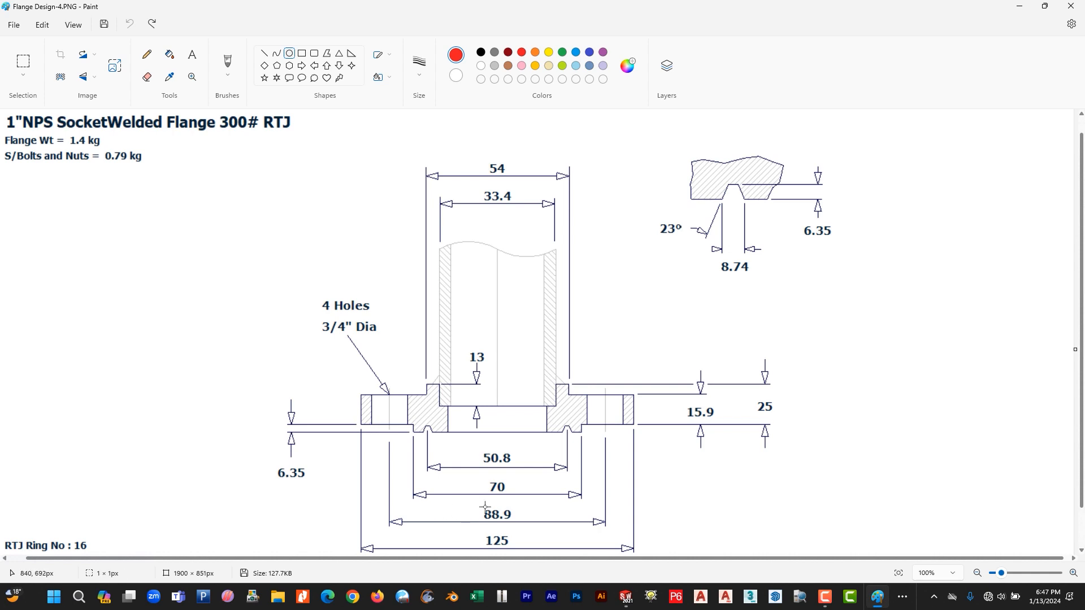
left_click_drag(474, 499, 534, 537)
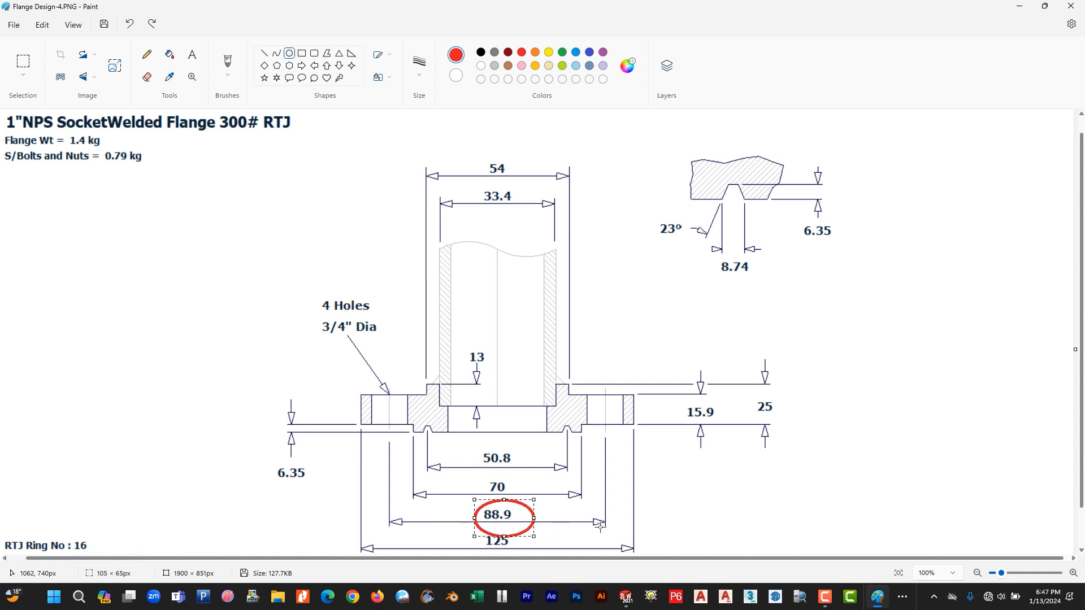
key("ctrl+z")
key("alt+Tab")
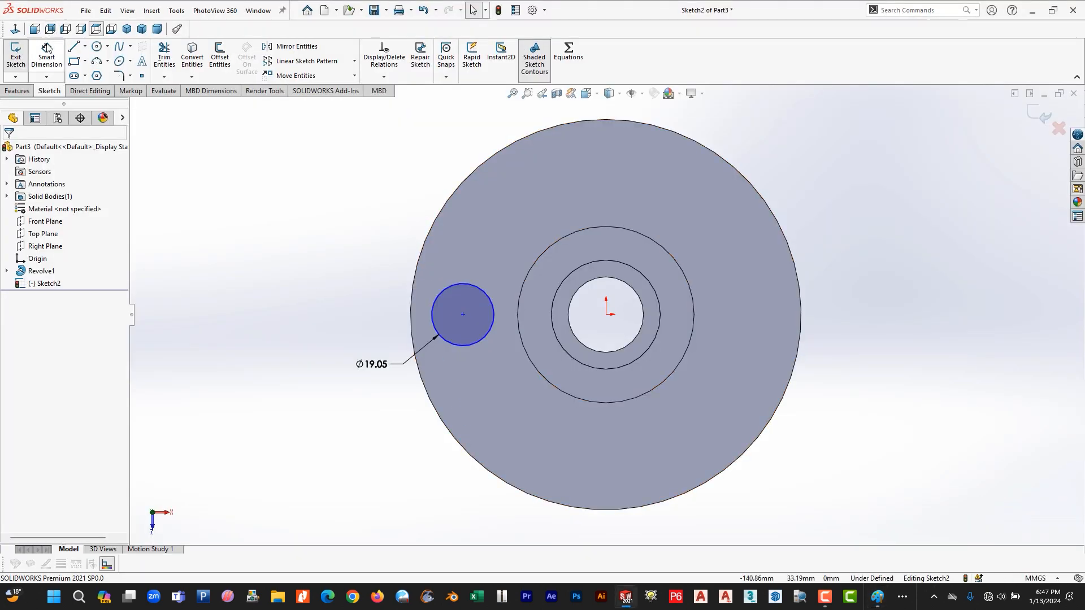
Step: Dimension the horizontal distance between the bolt hole circle's center and the origin as 88.9/2 mm
left_click(47, 47)
left_click(464, 315)
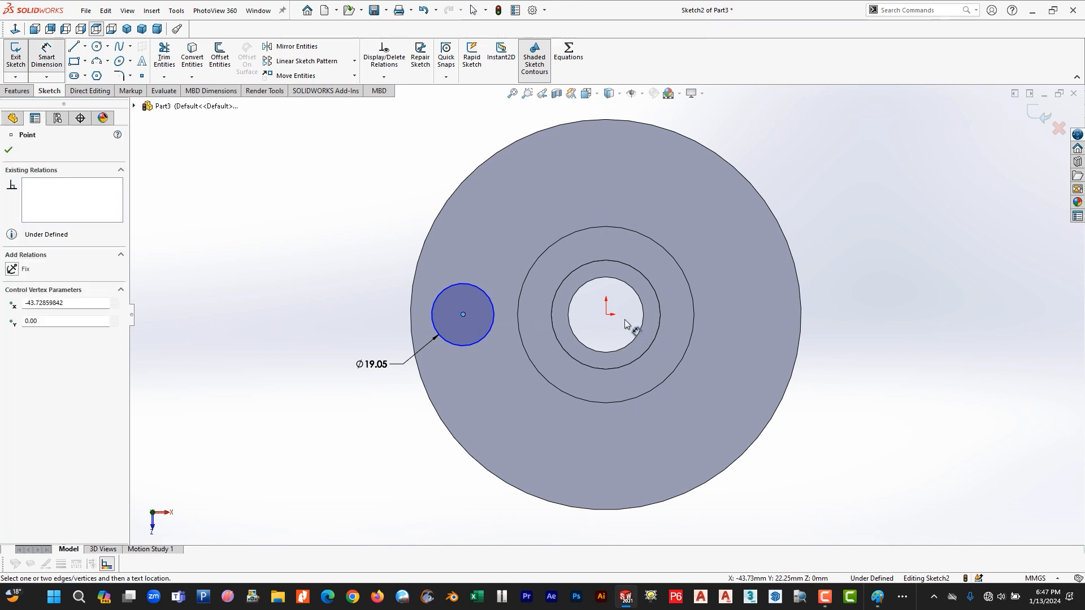
left_click(608, 317)
left_click(551, 444)
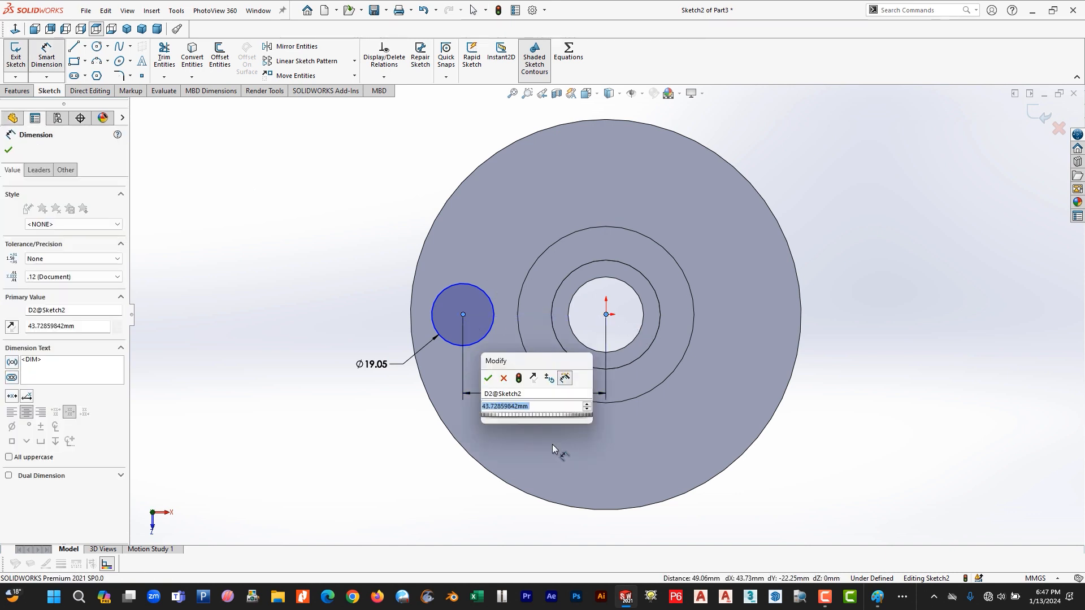
type("88.9/2")
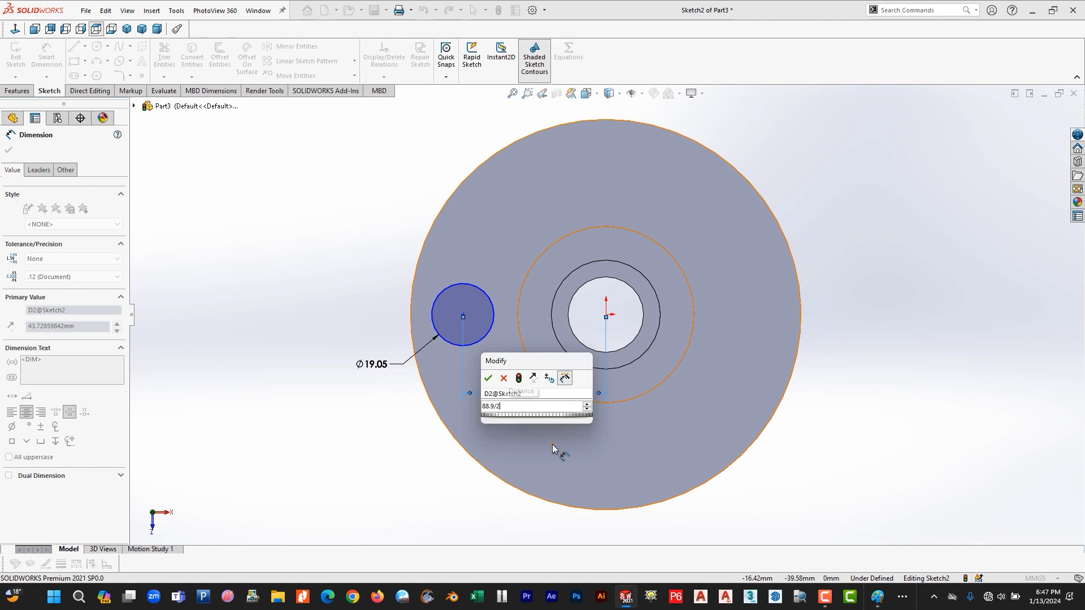
key("Return")
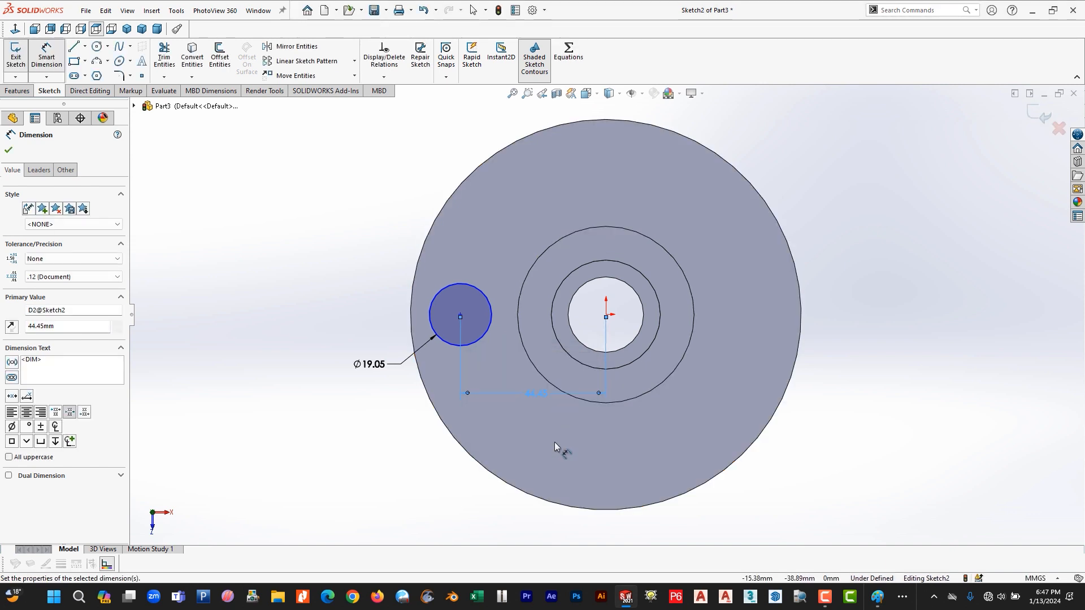
key("Escape")
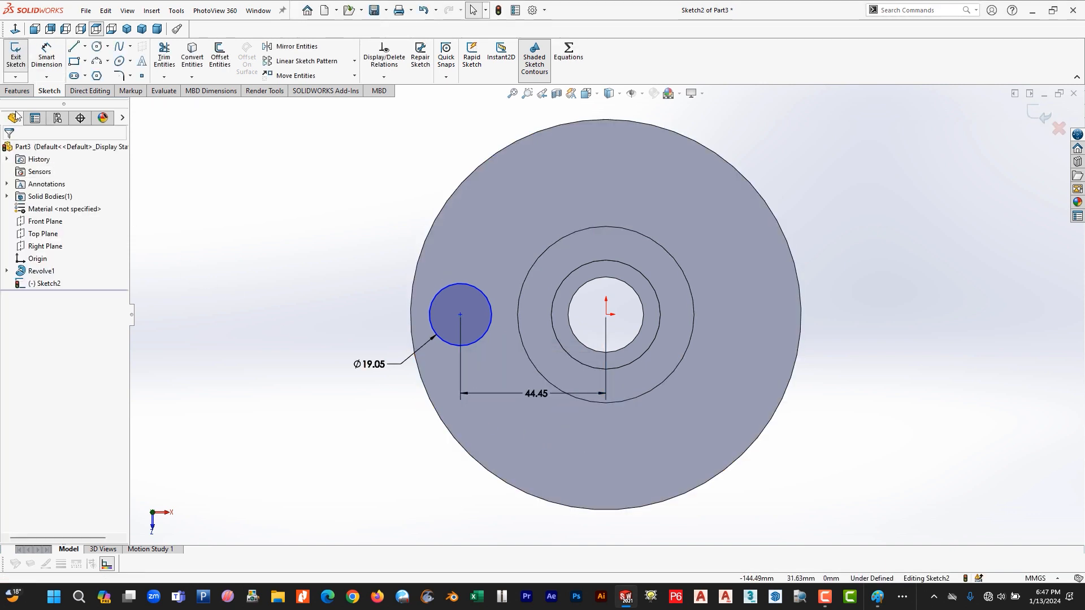
Step: Create a circular sketch pattern of the bolt hole circle about the origin with 4 equally spaced instances over 360°
left_click(354, 60)
left_click(314, 89)
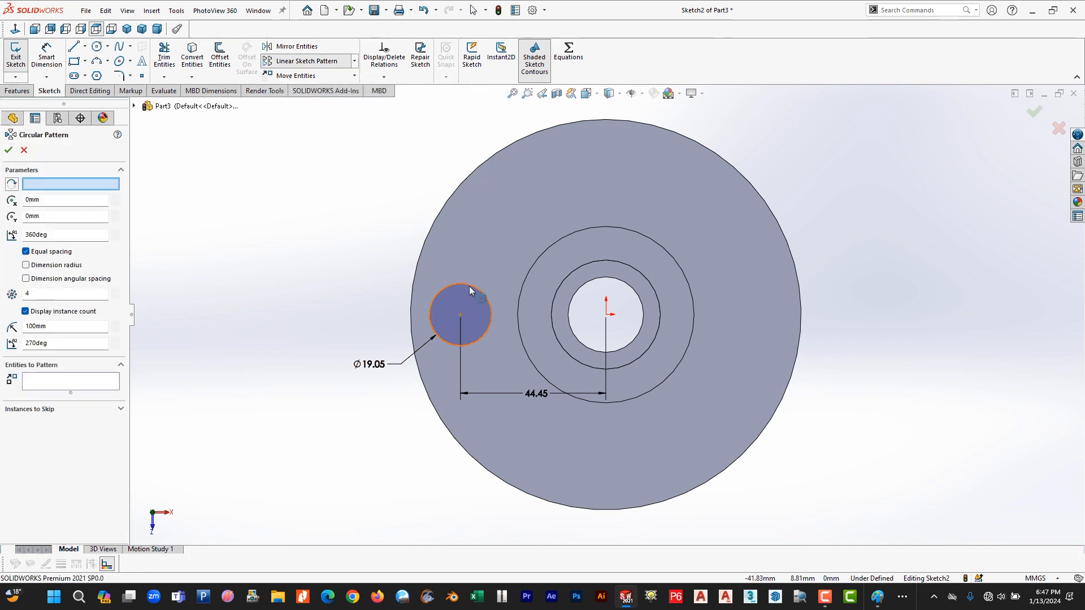
left_click(8, 150)
Step: Cut-extrude the four patterned circles through the entire flange with the Through All end condition
left_click(17, 92)
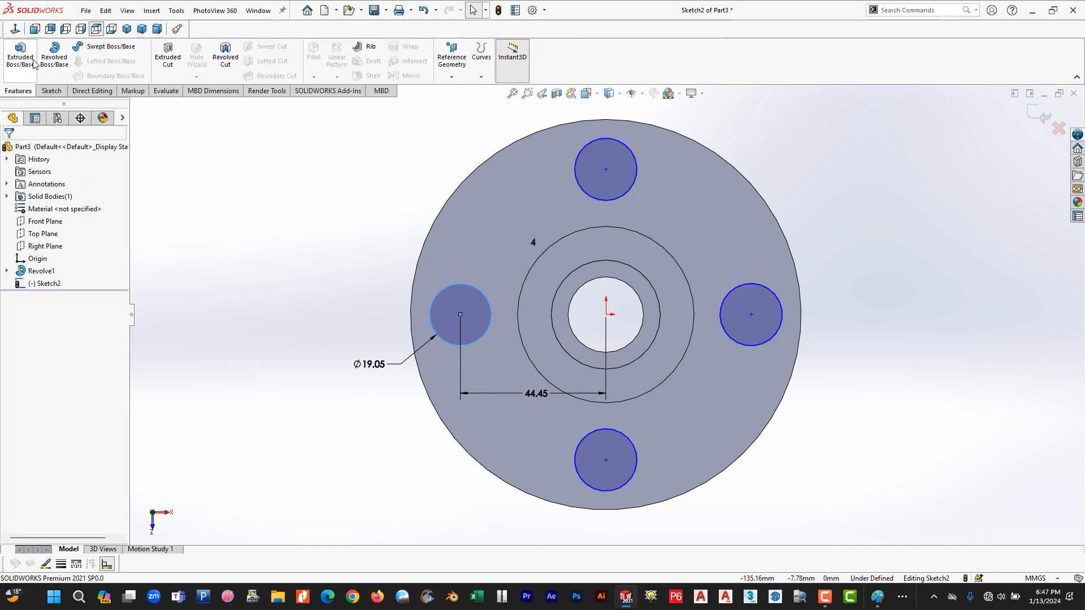
left_click(168, 57)
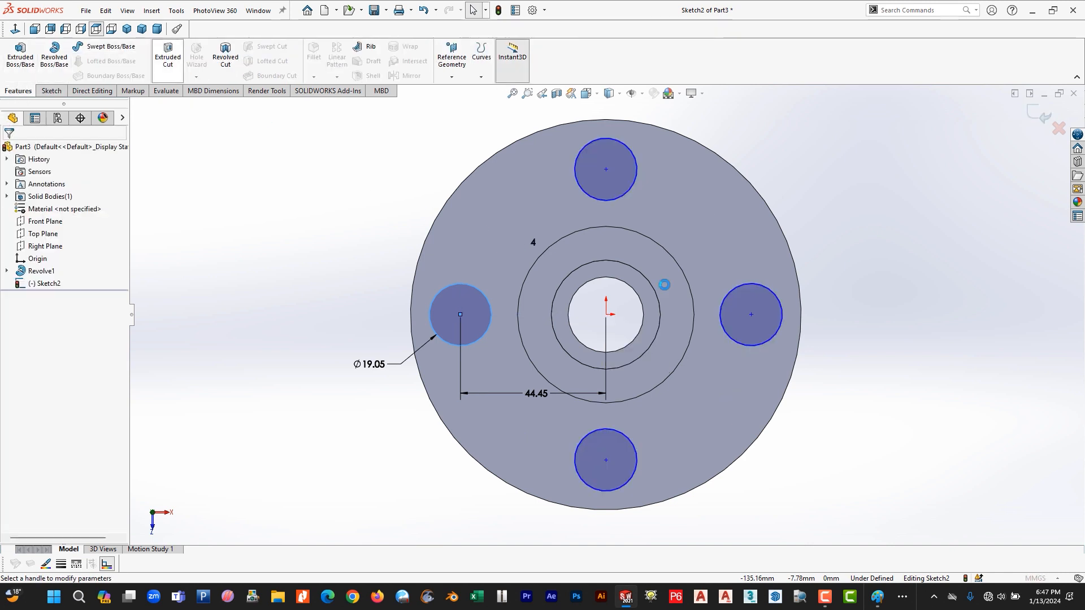
left_click(71, 202)
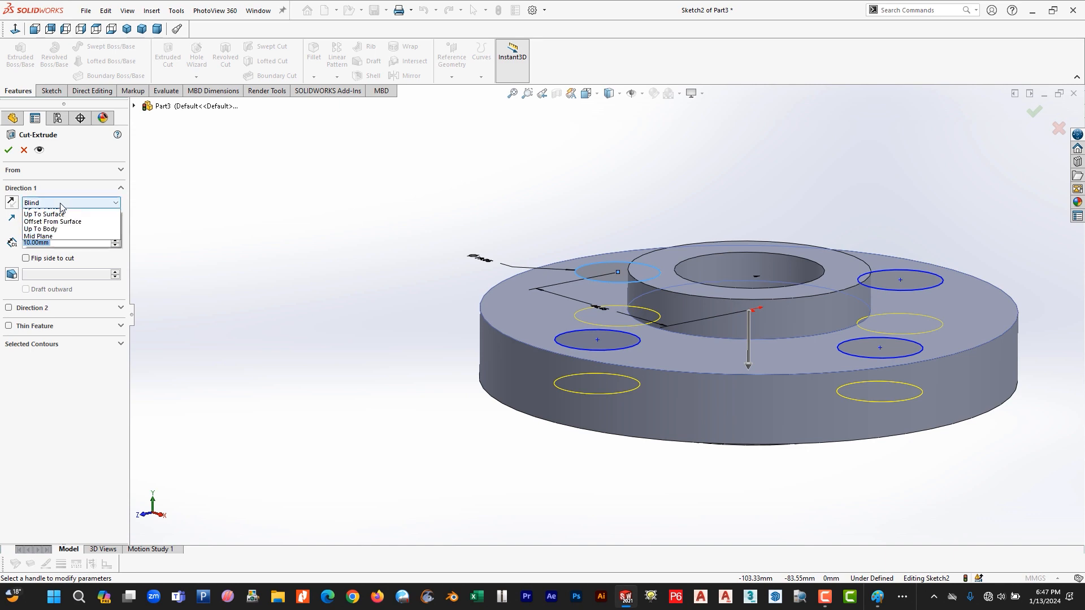
left_click(42, 218)
middle_click_drag(433, 400, 424, 286)
left_click(8, 150)
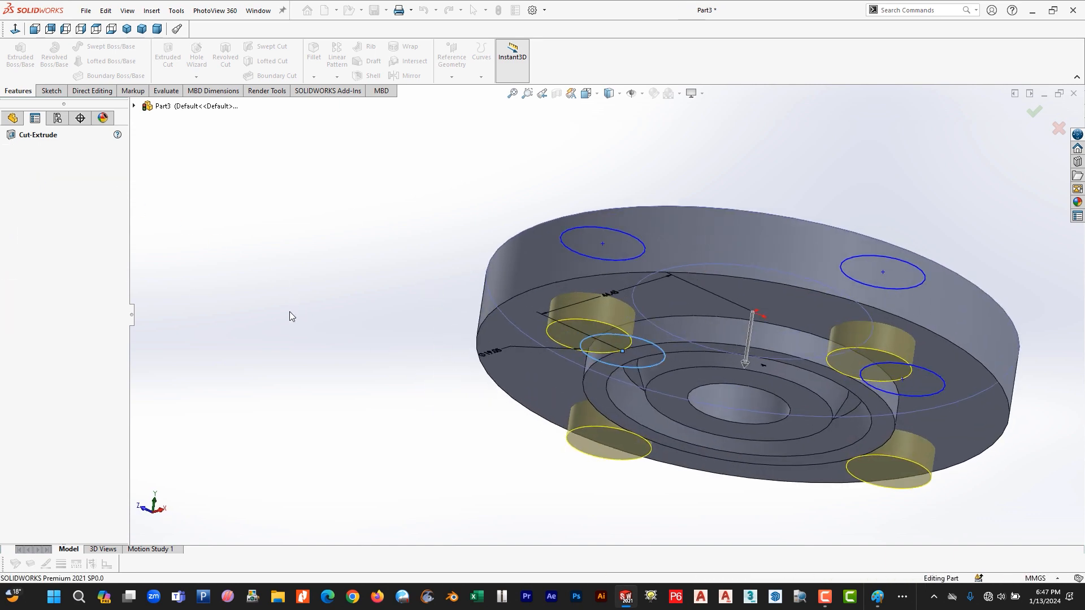
Step: Examine the flange's bolt holes, socket bore and ring groove from both the hub side and the gasket face side
middle_click_drag(361, 338, 818, 291)
scroll(686, 385, "up", 3)
scroll(686, 334, "down", 4)
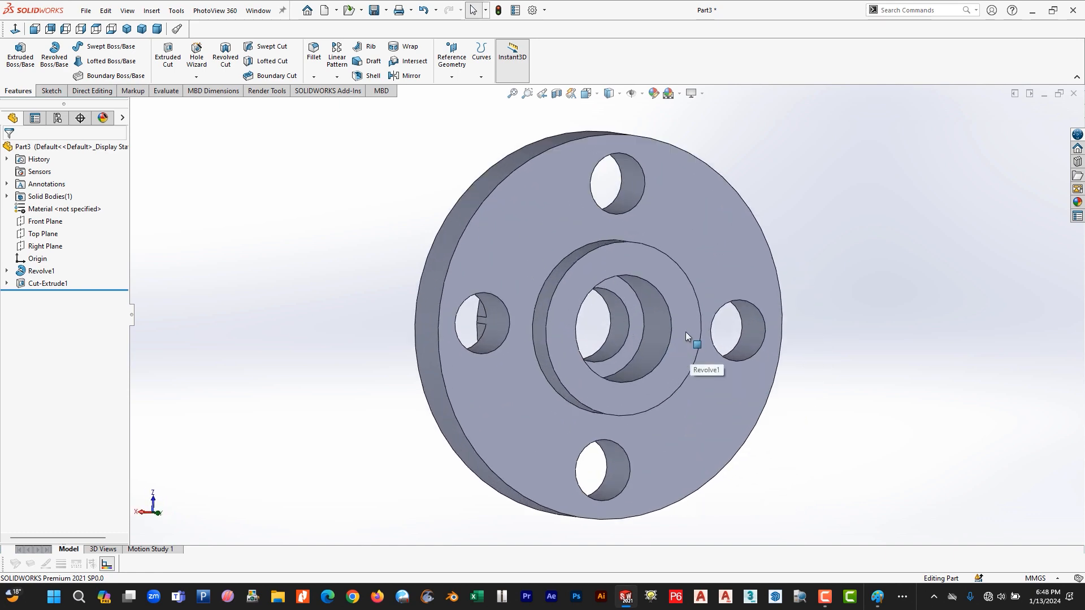
middle_click_drag(736, 399, 657, 428)
middle_click_drag(618, 351, 574, 351)
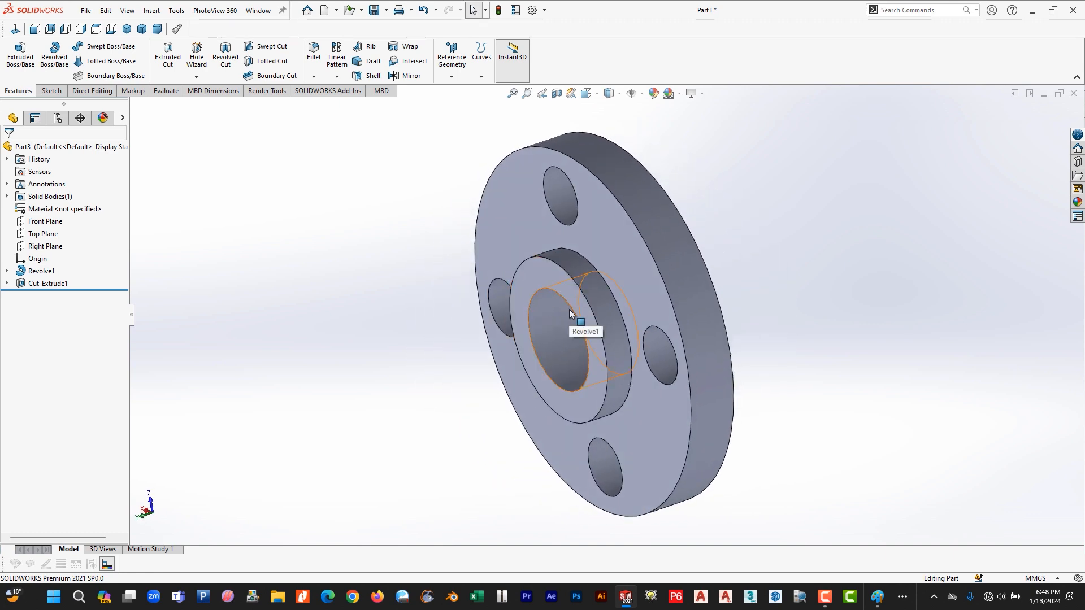
scroll(628, 319, "up", 3)
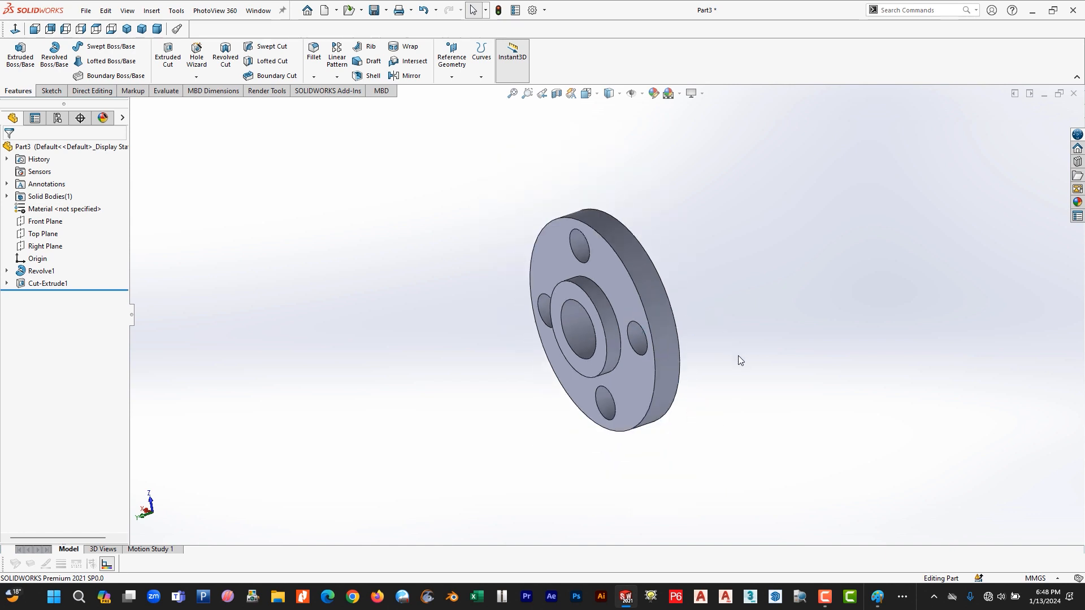
middle_click_drag(736, 355, 553, 391)
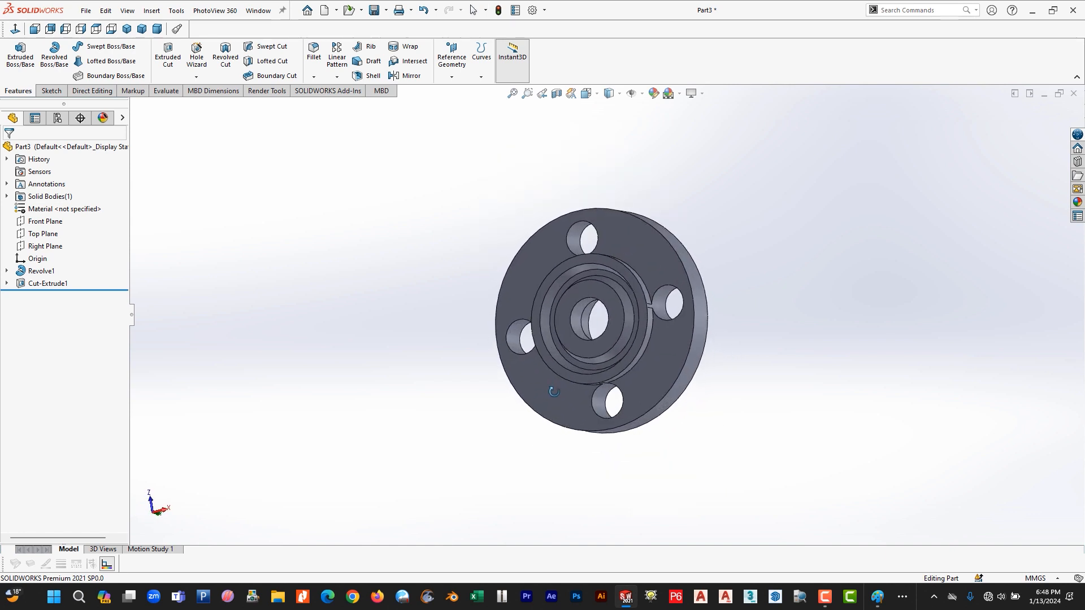